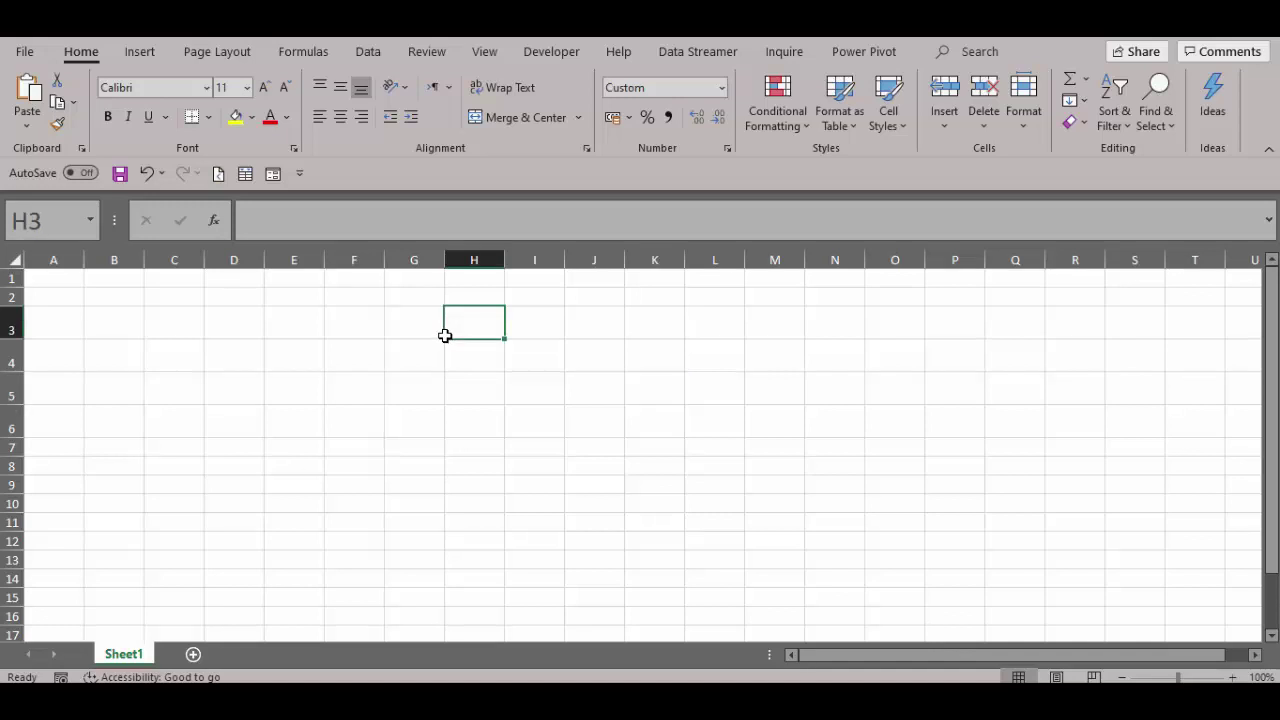
Enter 1000 in H3 and -222 in H4
text(1000)
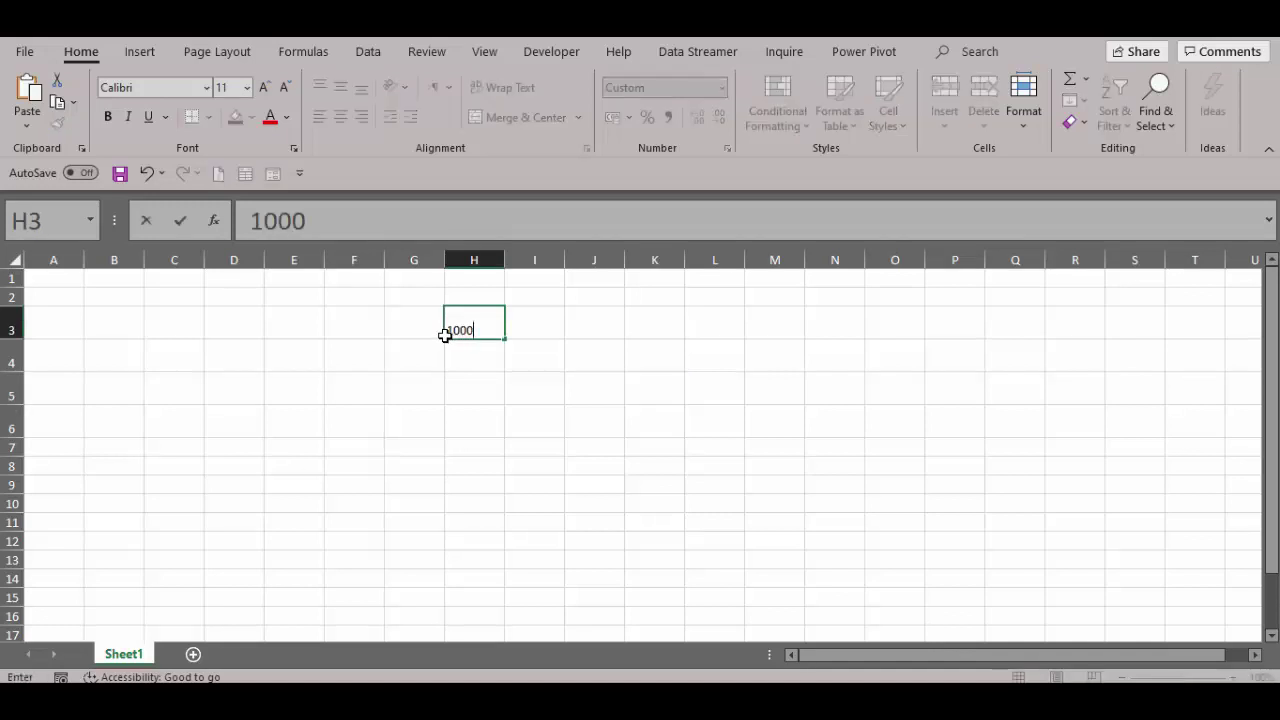
key(Return)
text(=)
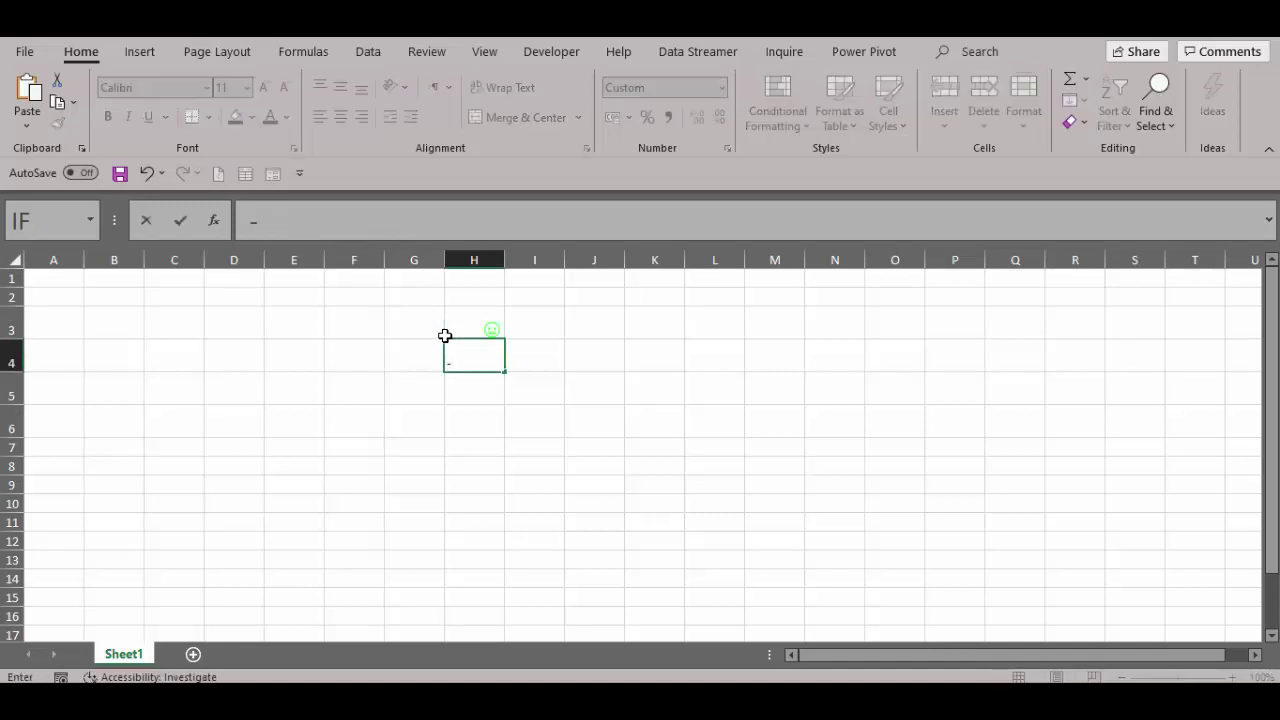
text(222)
key(Return)
Enlarge the font of the smiley cells H3:H4 to size 18
click(484, 329)
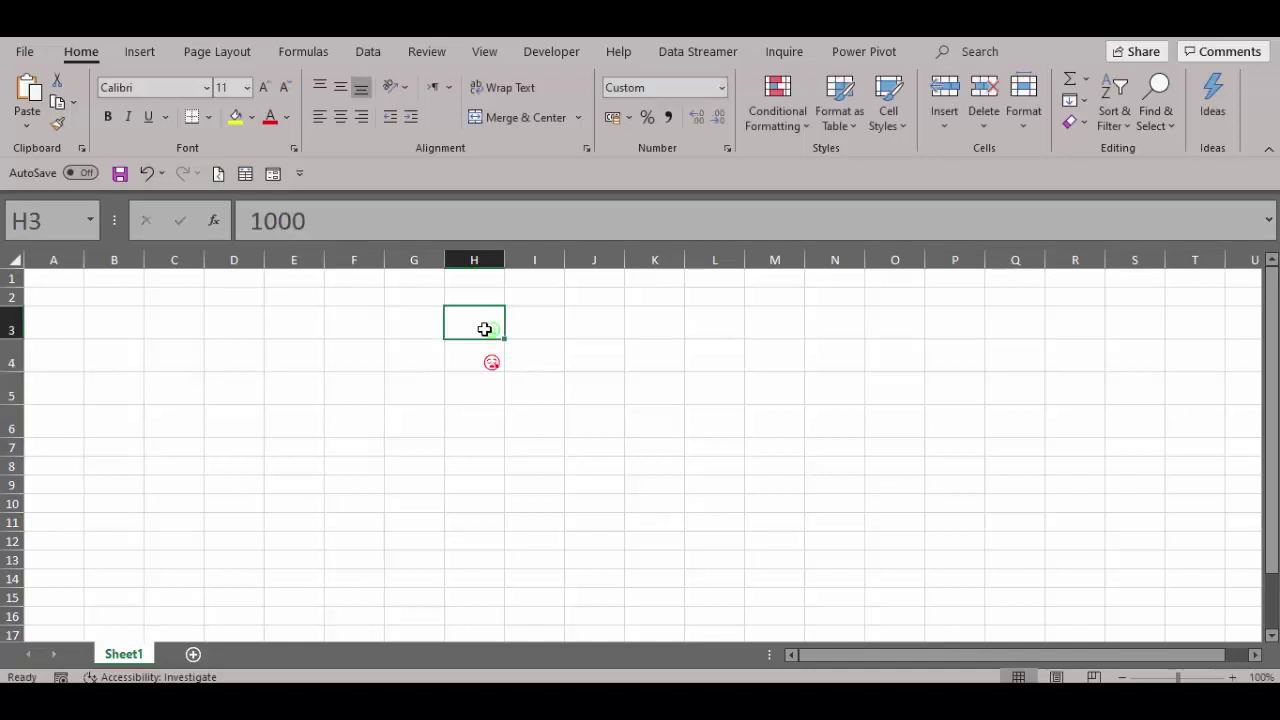
drag(484, 329, 488, 360)
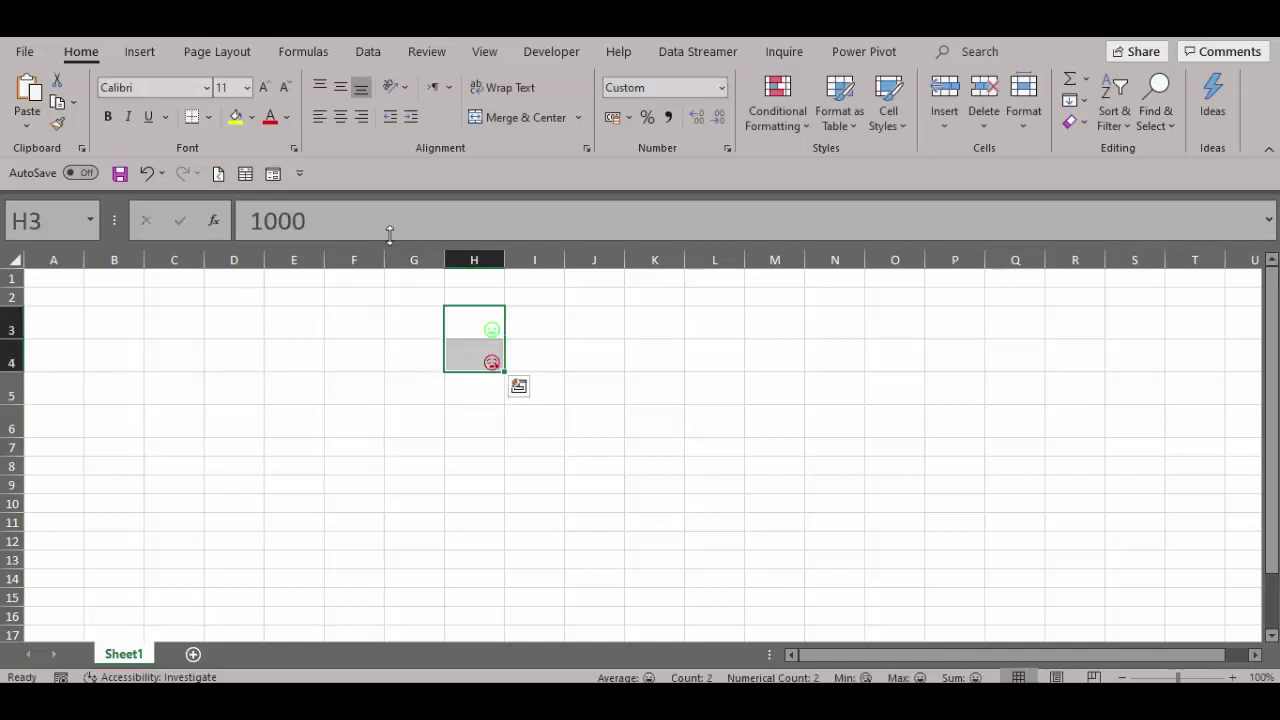
click(264, 87)
click(264, 87)
click(264, 87)
click(264, 87)
click(474, 330)
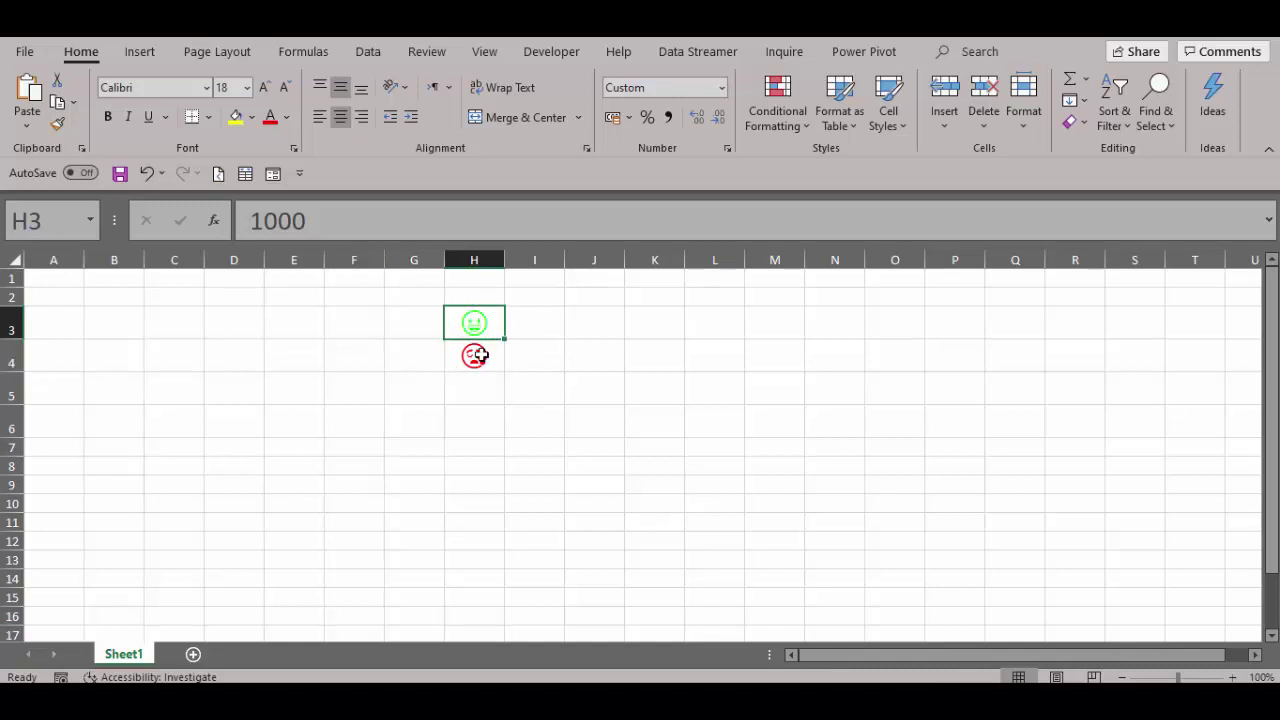
click(481, 355)
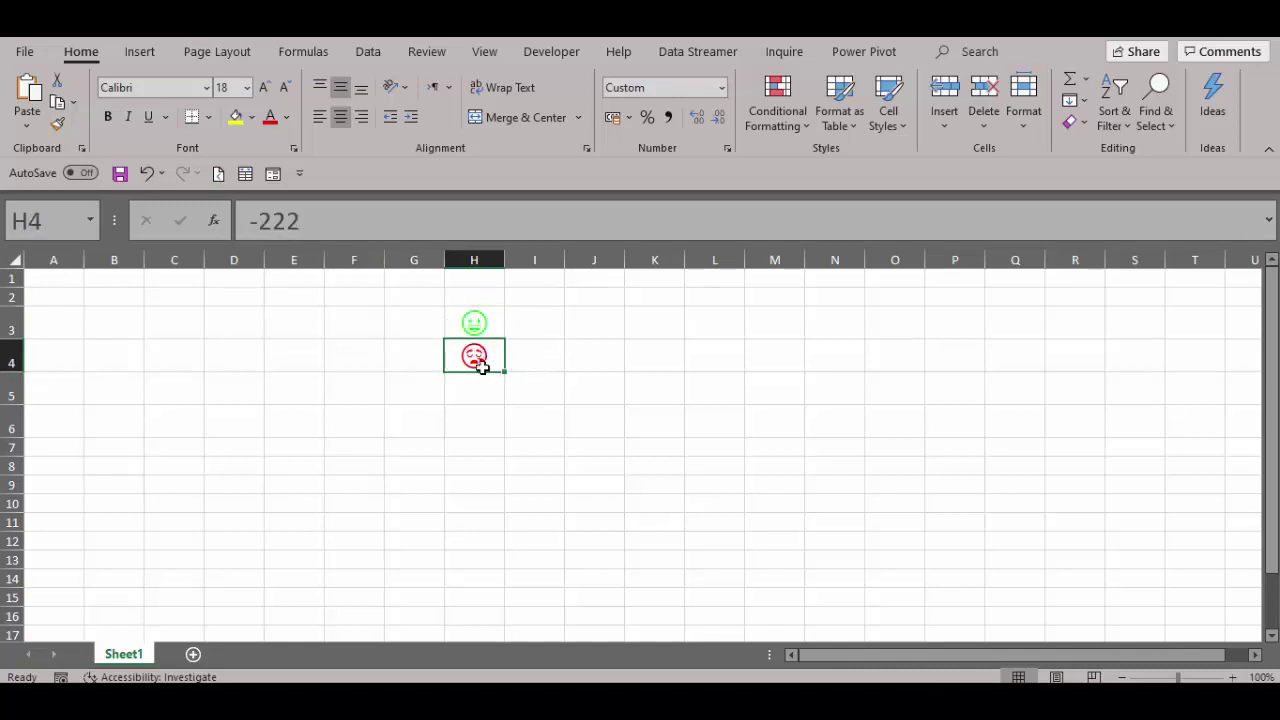
drag(465, 315, 475, 355)
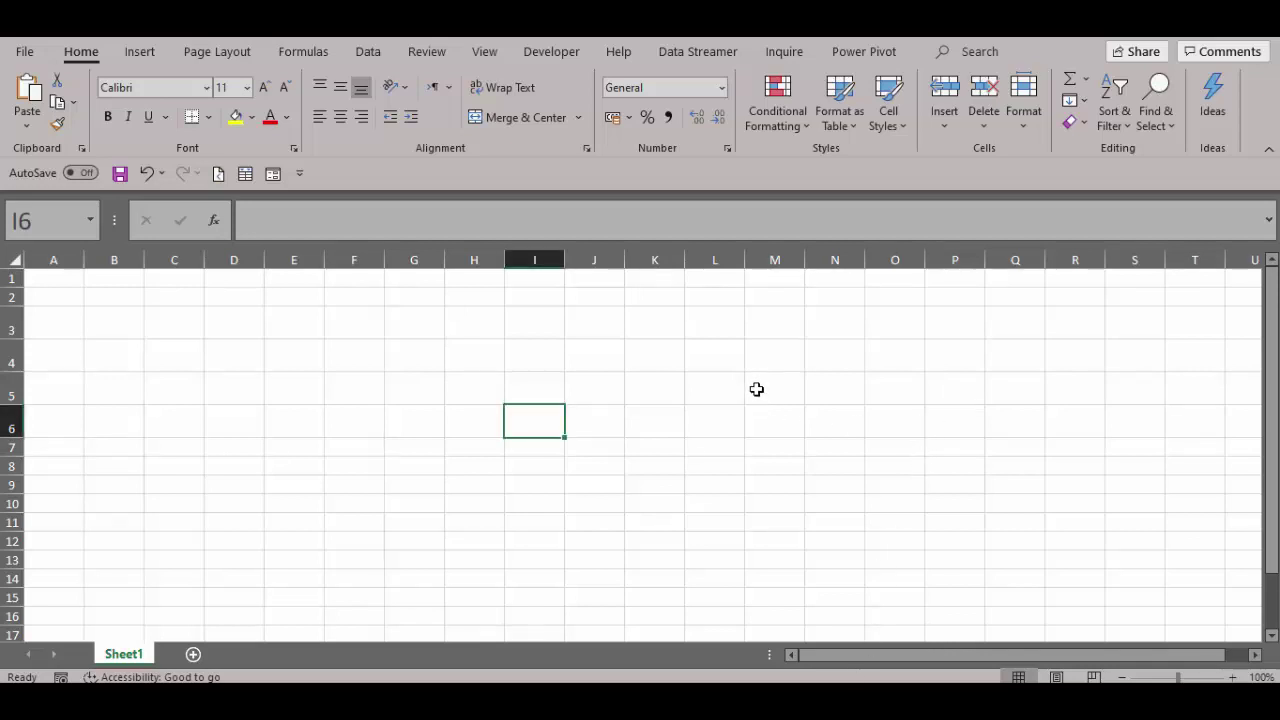
click(660, 385)
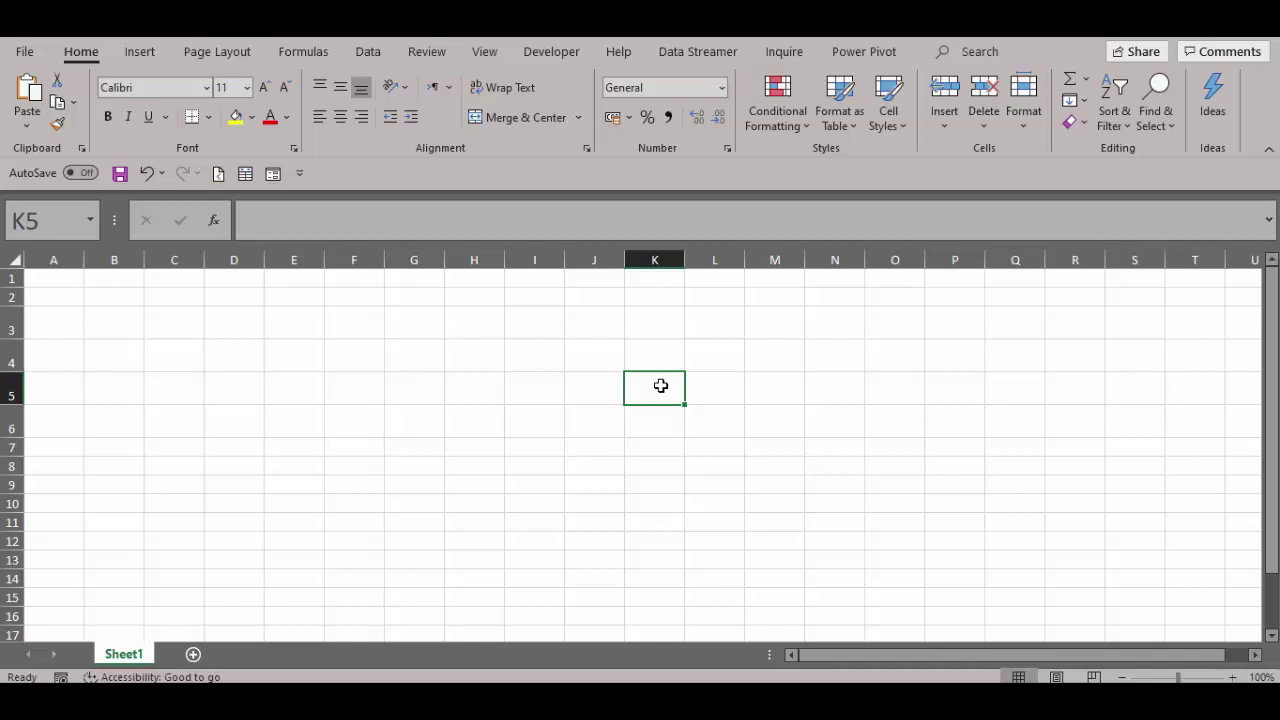
click(488, 330)
key(ctrl+v)
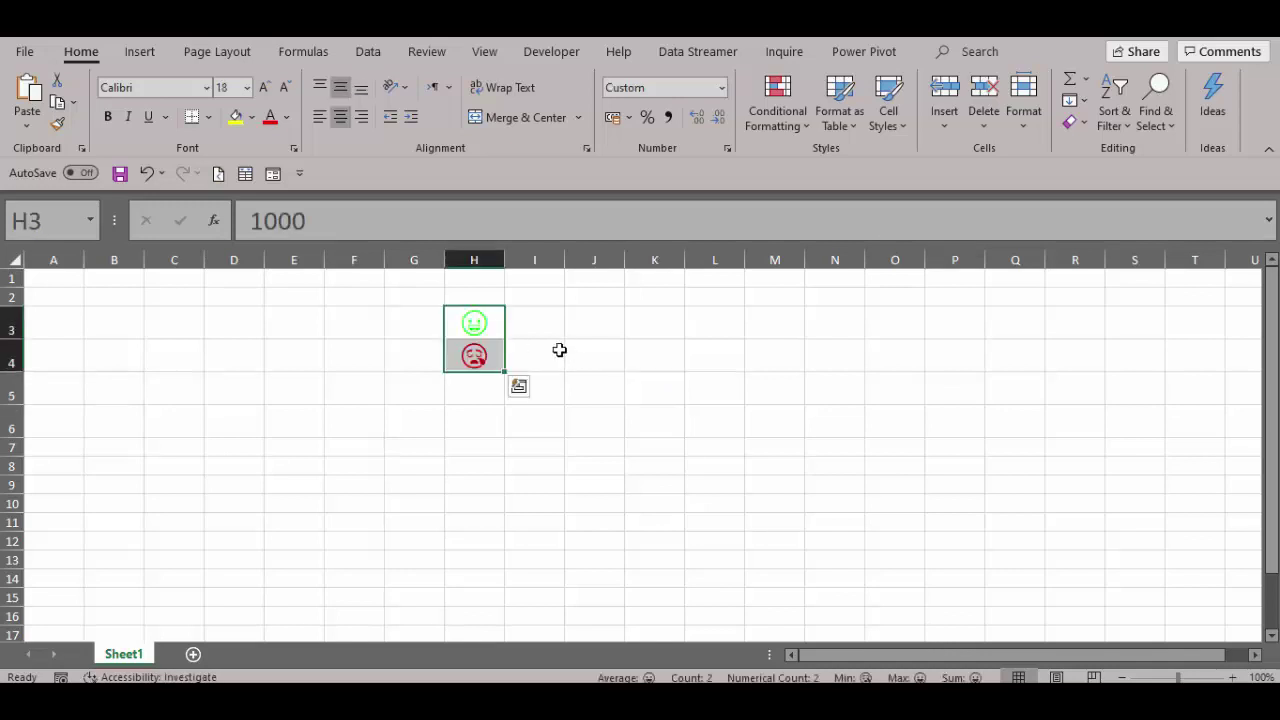
drag(794, 334, 769, 457)
click(783, 390)
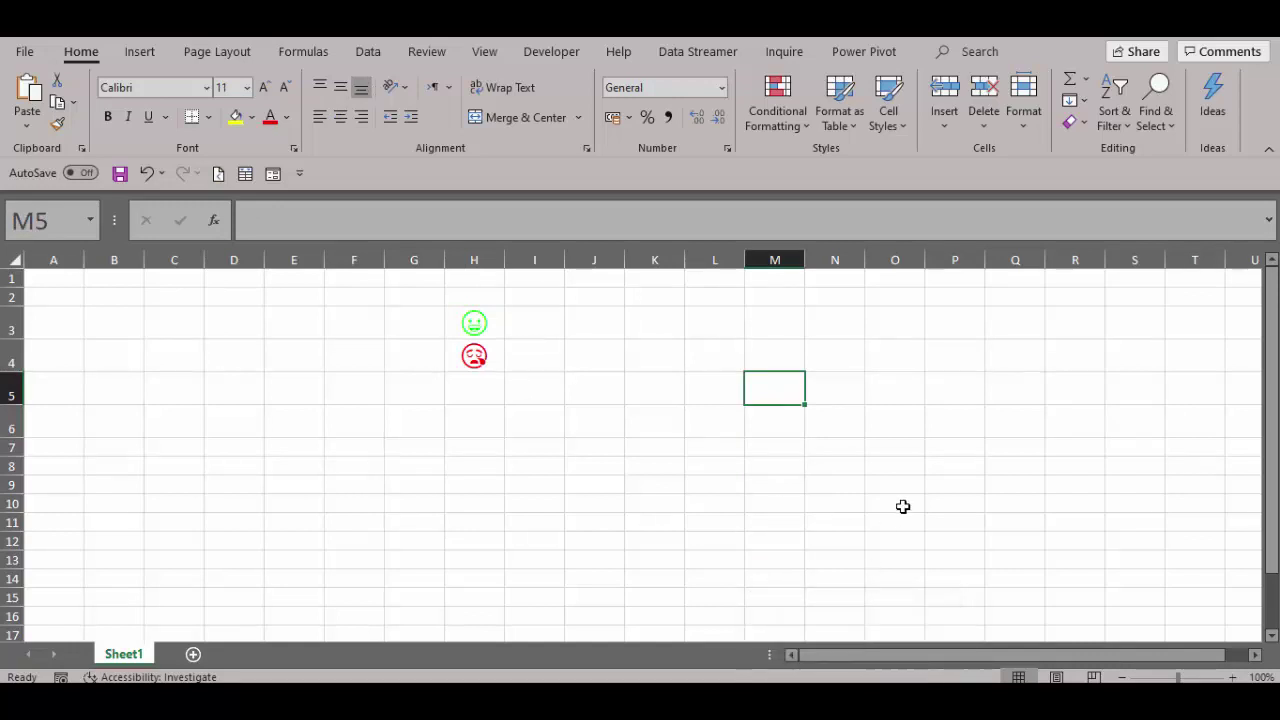
Open the emoji panel with Win+. and scroll down to the couple emoji
key(super+period)
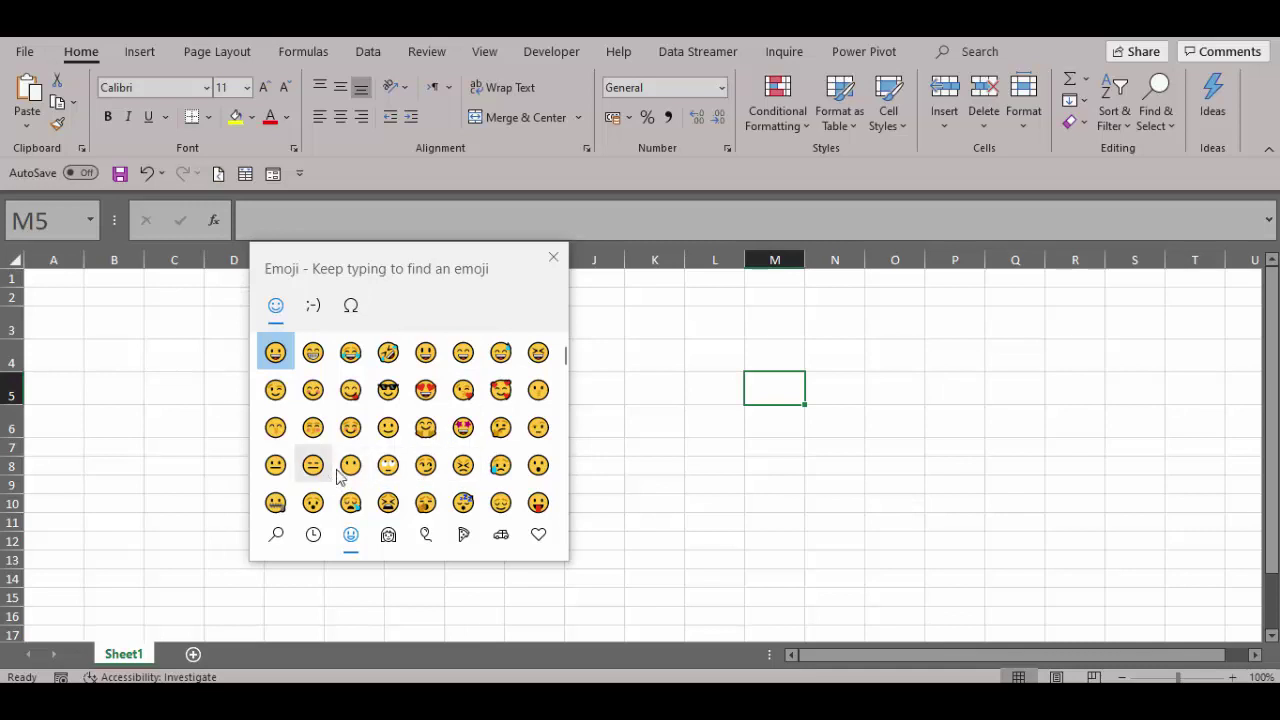
scroll(428, 448, down, 2)
scroll(430, 450, down, 5)
scroll(438, 452, down, 5)
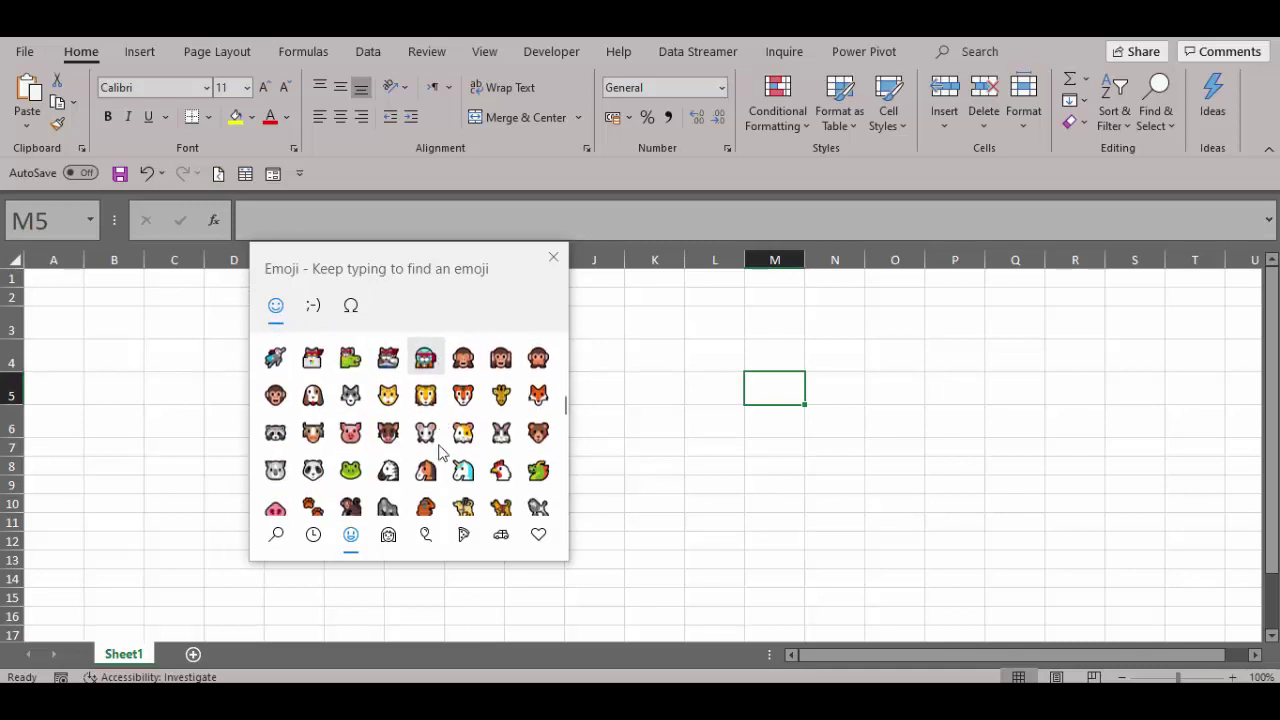
scroll(440, 450, down, 3)
scroll(430, 452, down, 3)
scroll(400, 460, down, 3)
scroll(385, 446, down, 3)
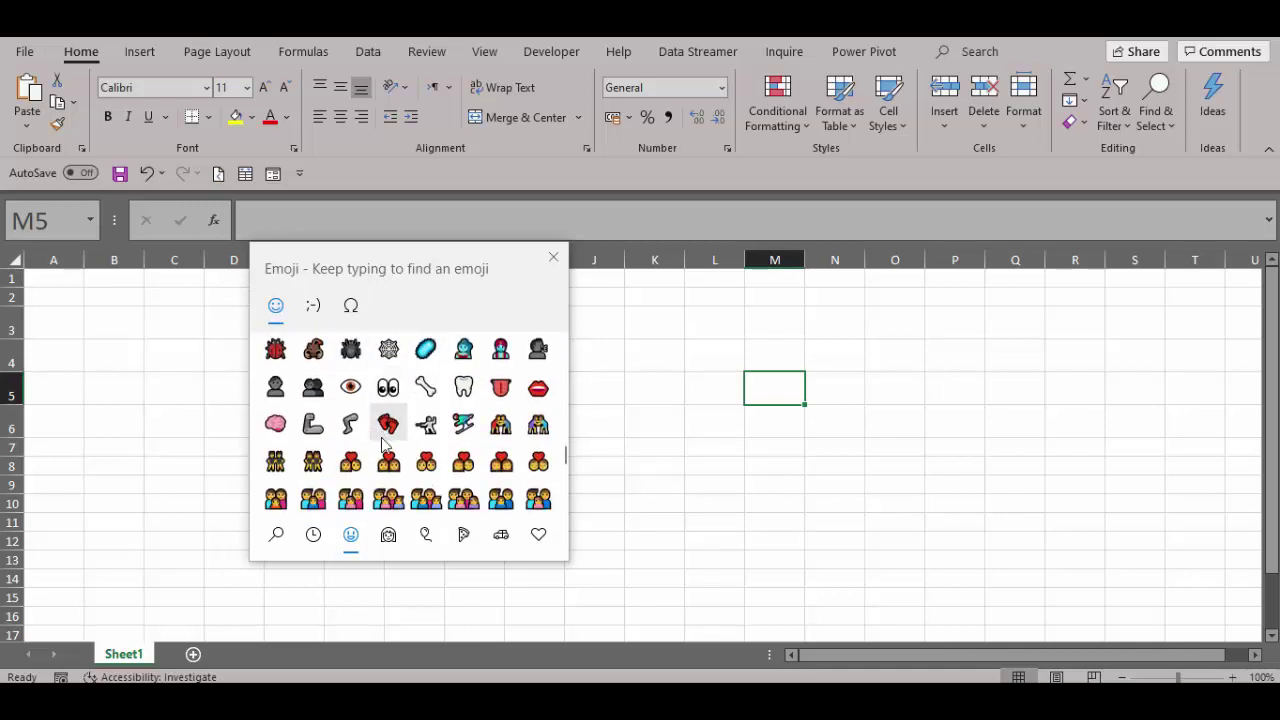
scroll(383, 444, down, 3)
scroll(386, 440, down, 3)
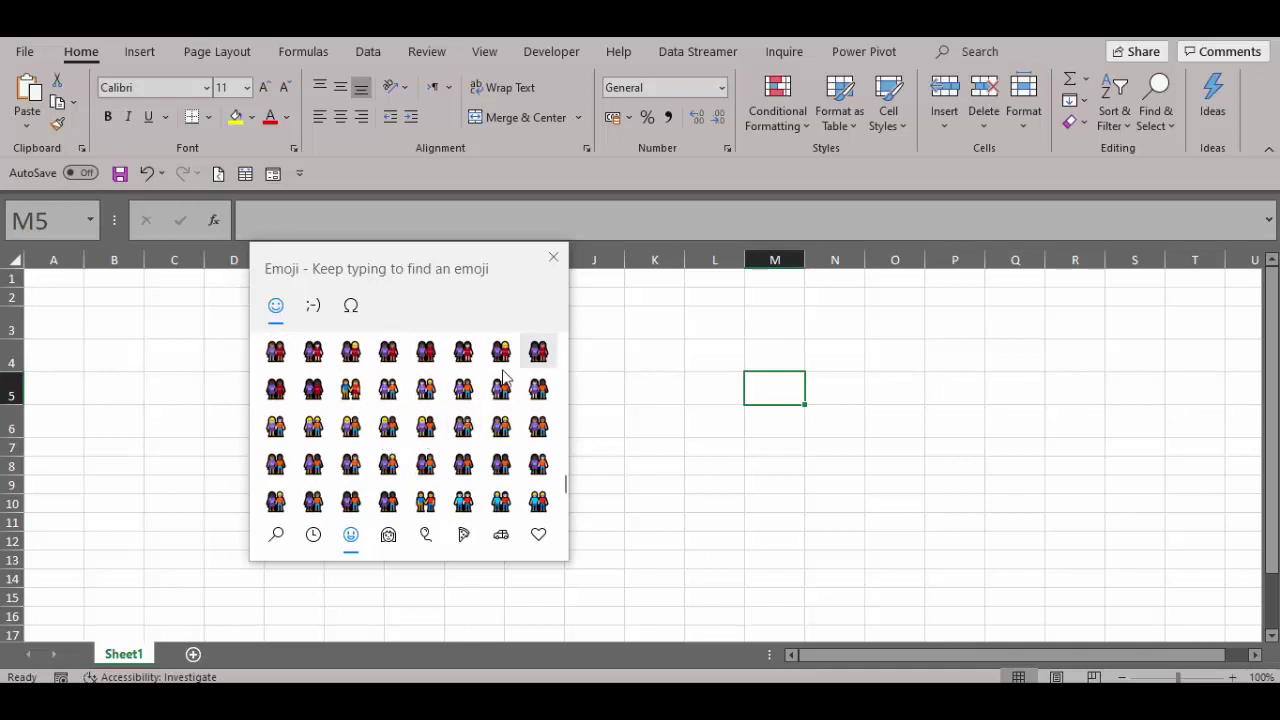
scroll(450, 400, down, 3)
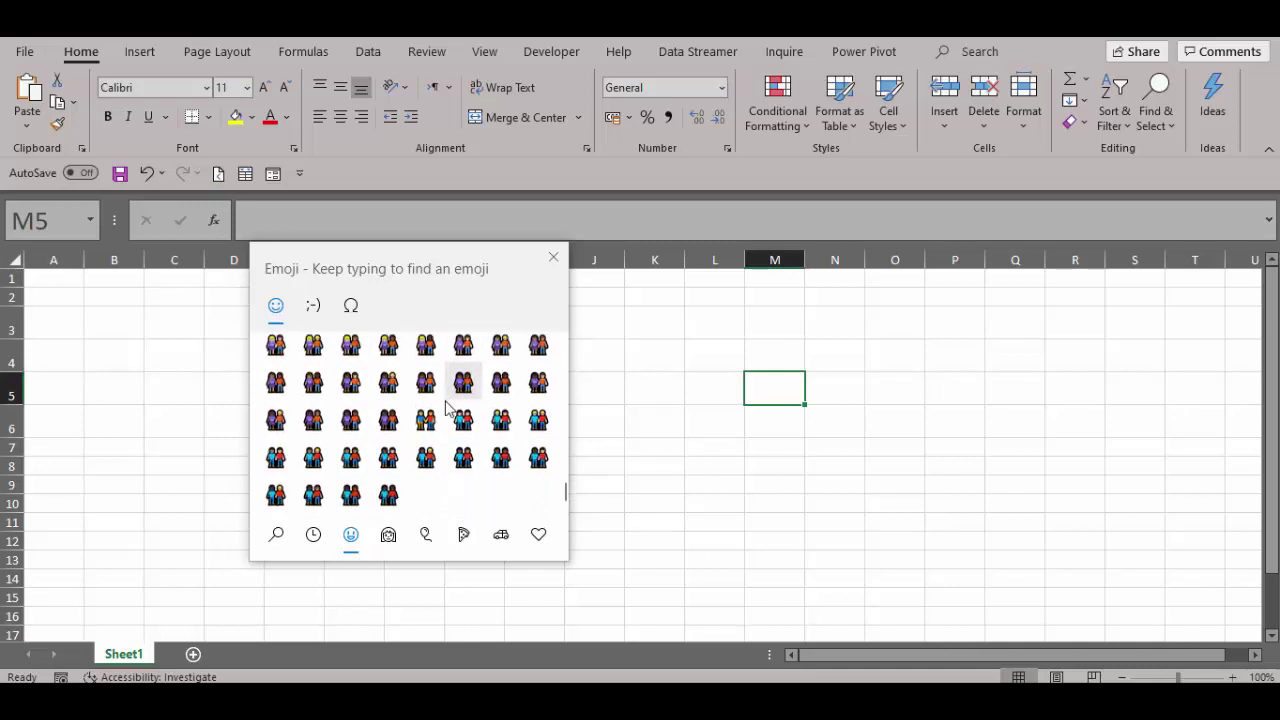
Insert the couple emoji twice into M5 and confirm the cell
click(388, 494)
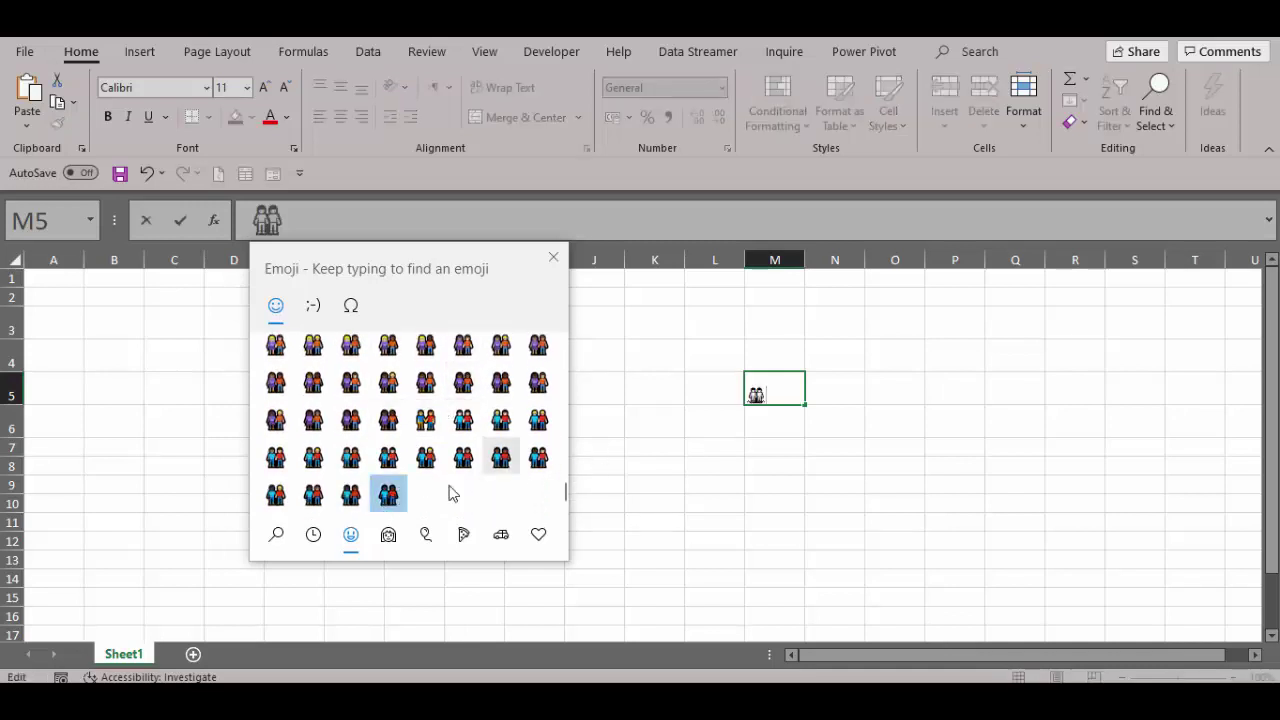
click(388, 494)
click(755, 385)
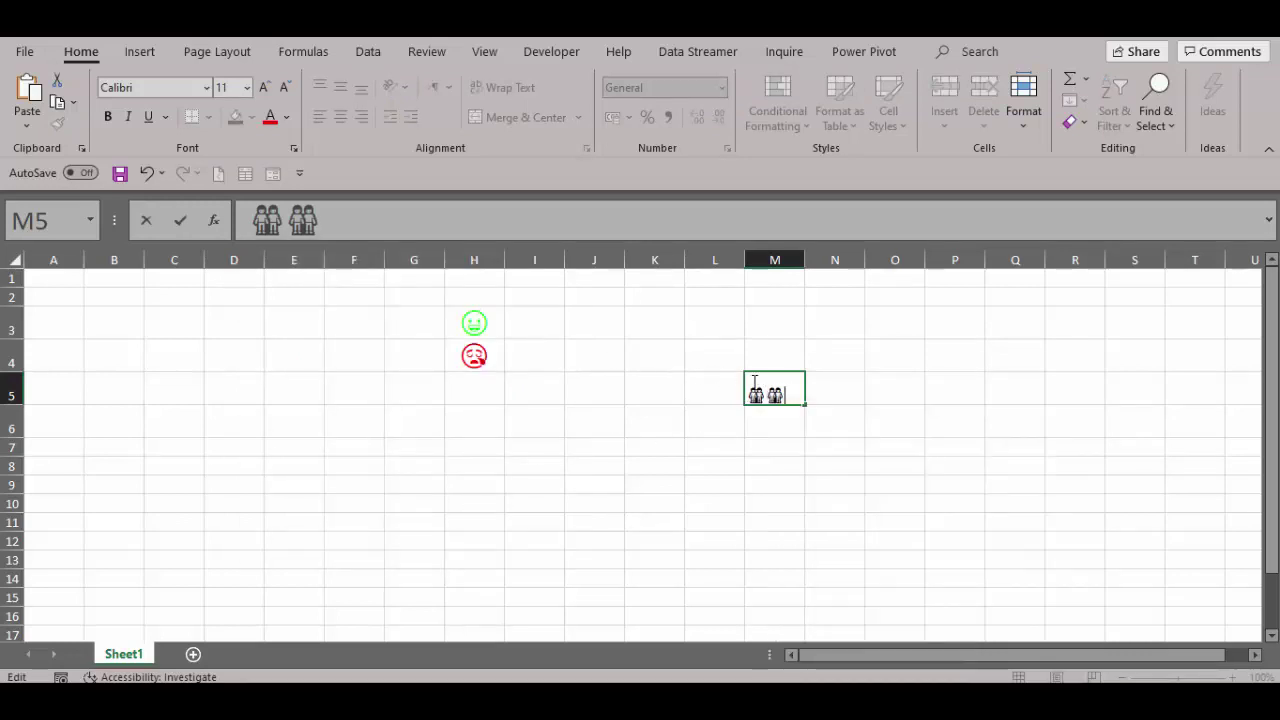
key(ctrl+Return)
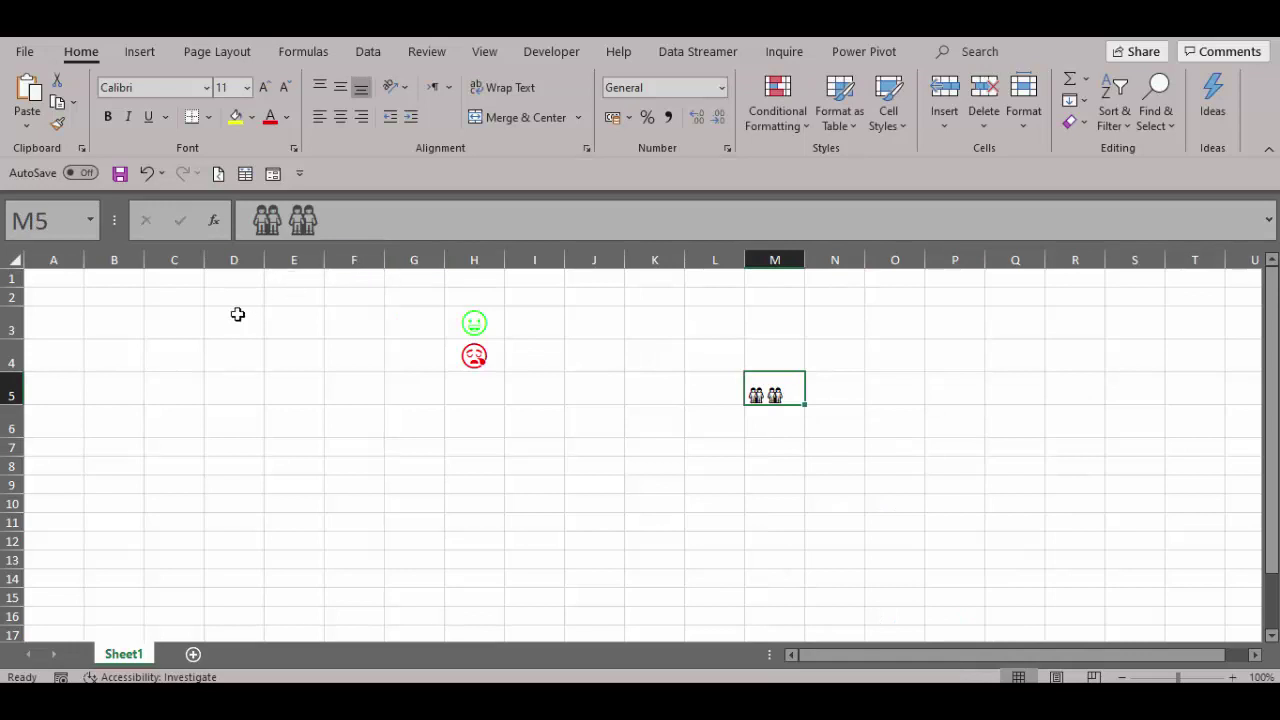
Remove a stray 1 typed into cell P3
click(953, 319)
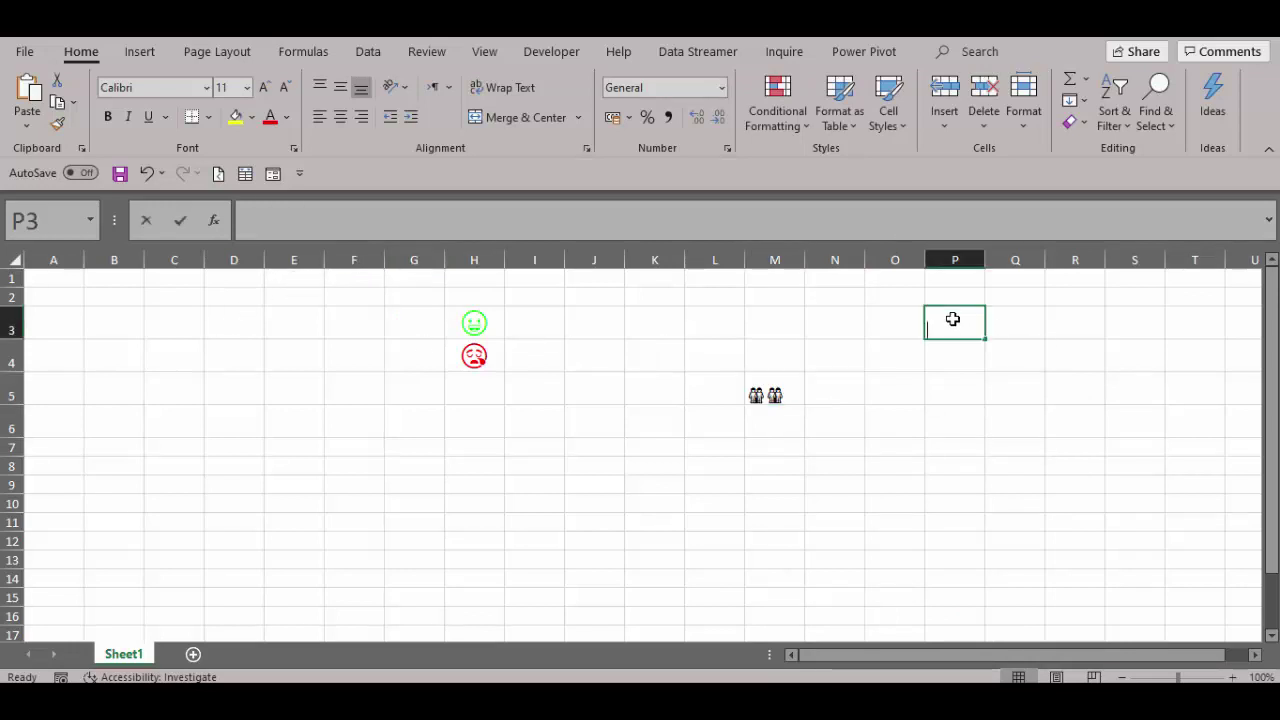
text(1)
key(BackSpace)
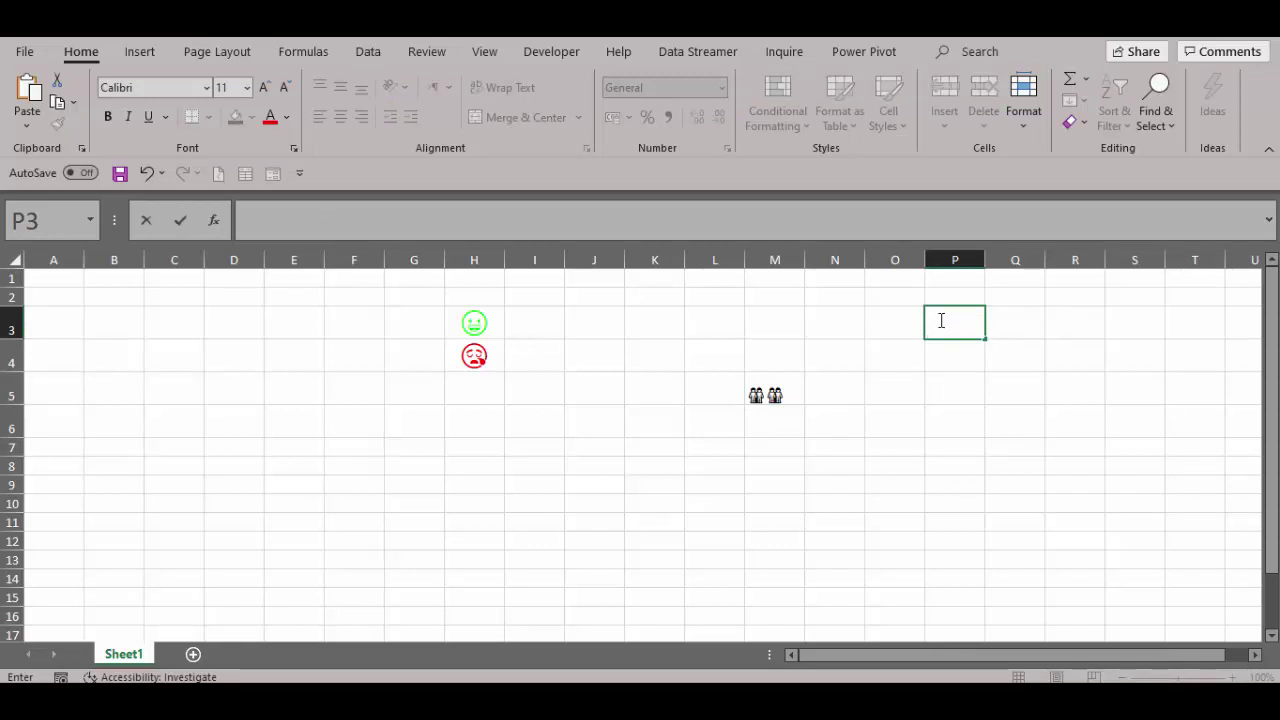
Enter 1000, 2000, -400, 0 and 11 down O3:O7
click(907, 322)
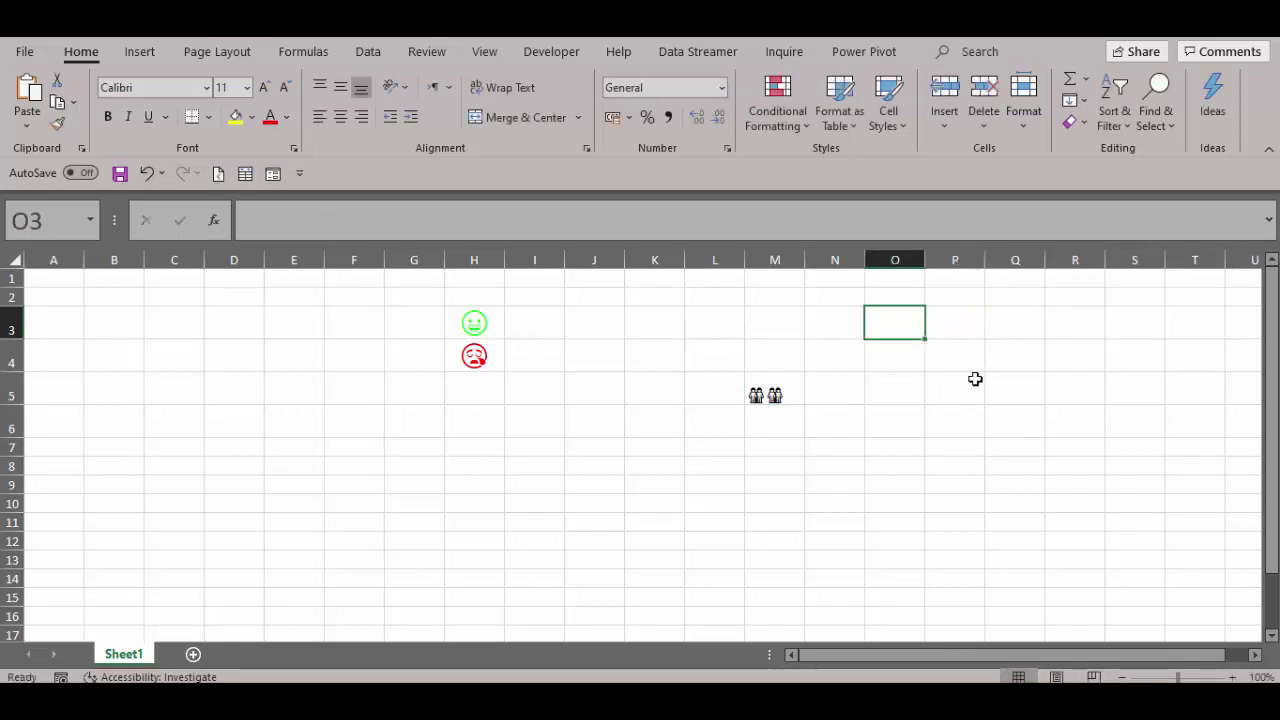
text(1)
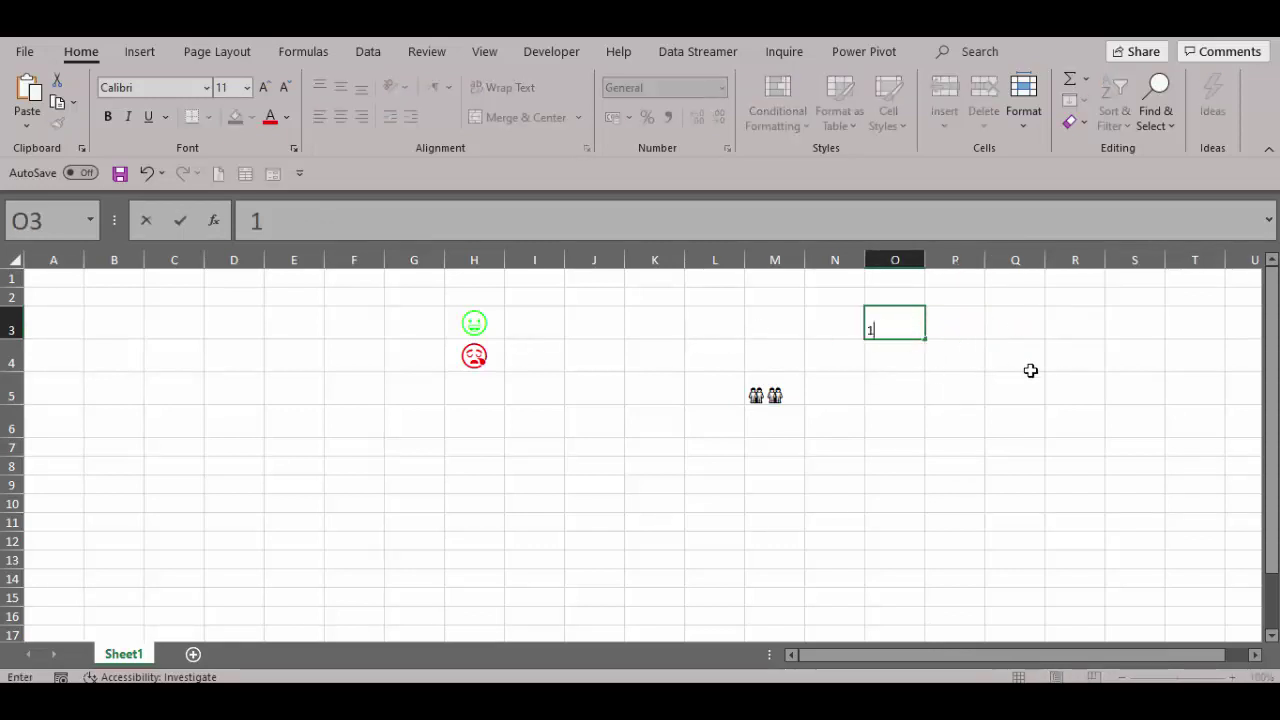
text(000)
key(Return)
text(2000)
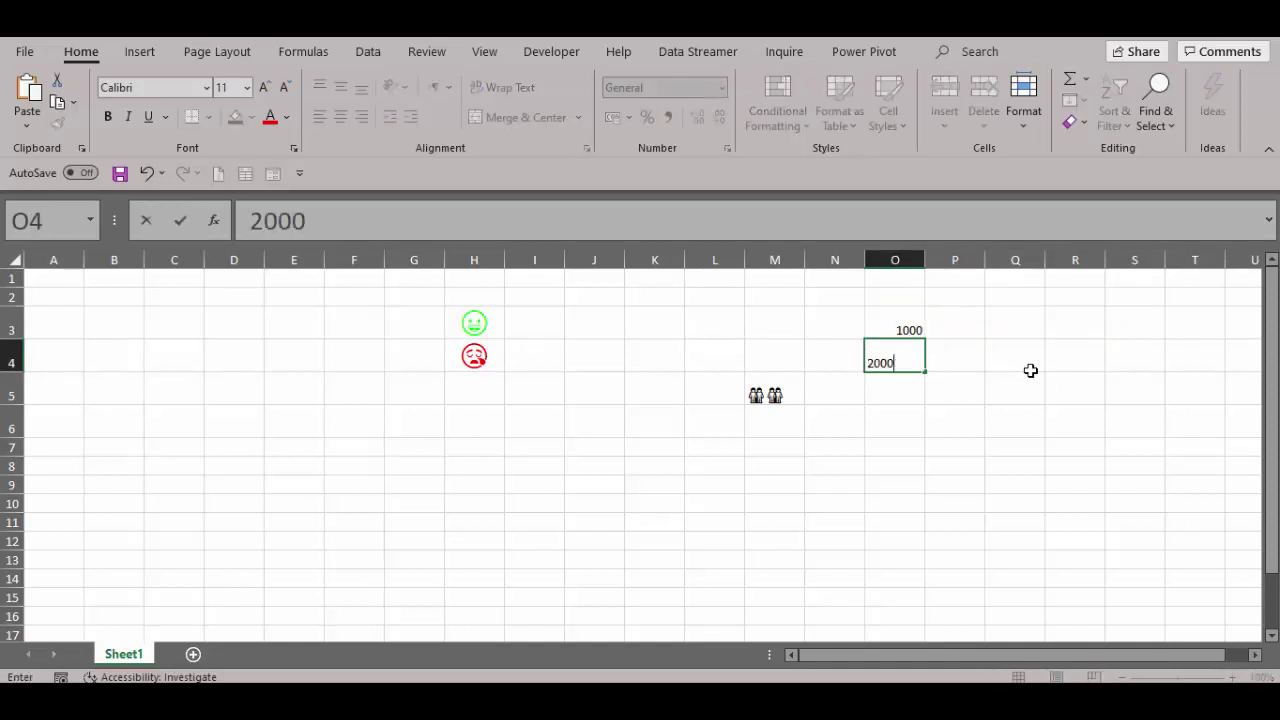
key(Return)
text(-)
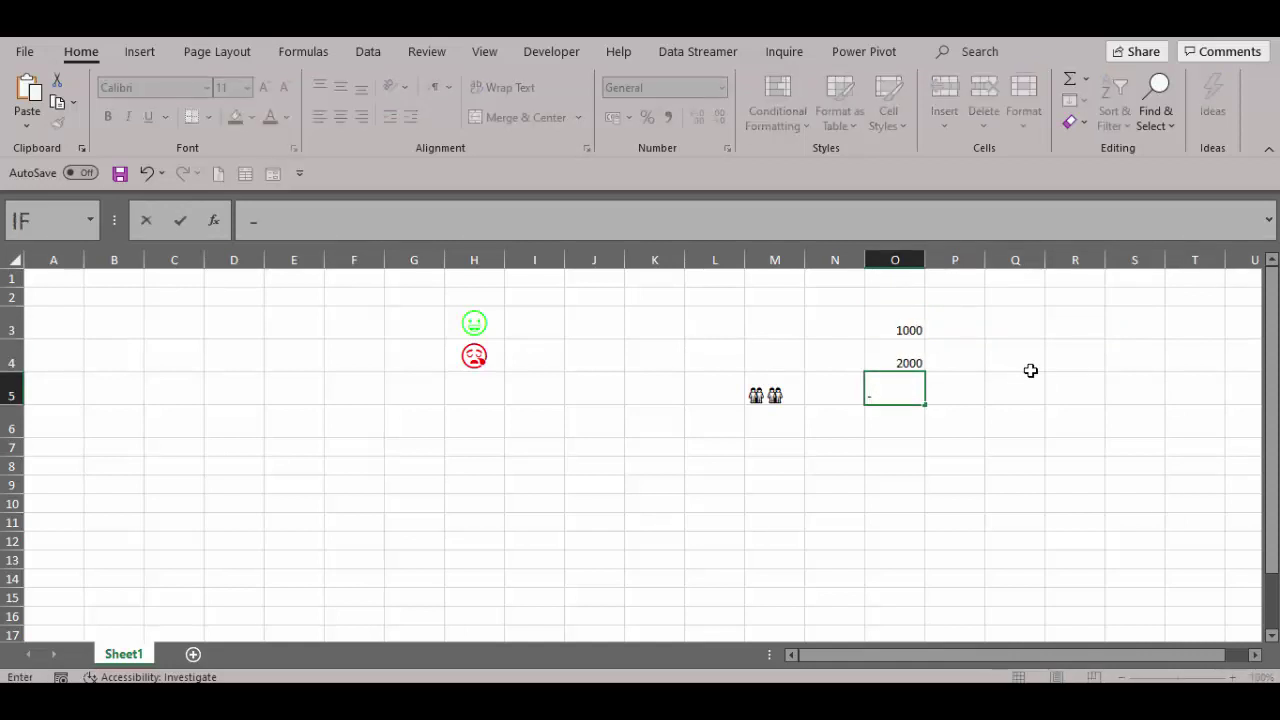
text(400)
key(Return)
text(0)
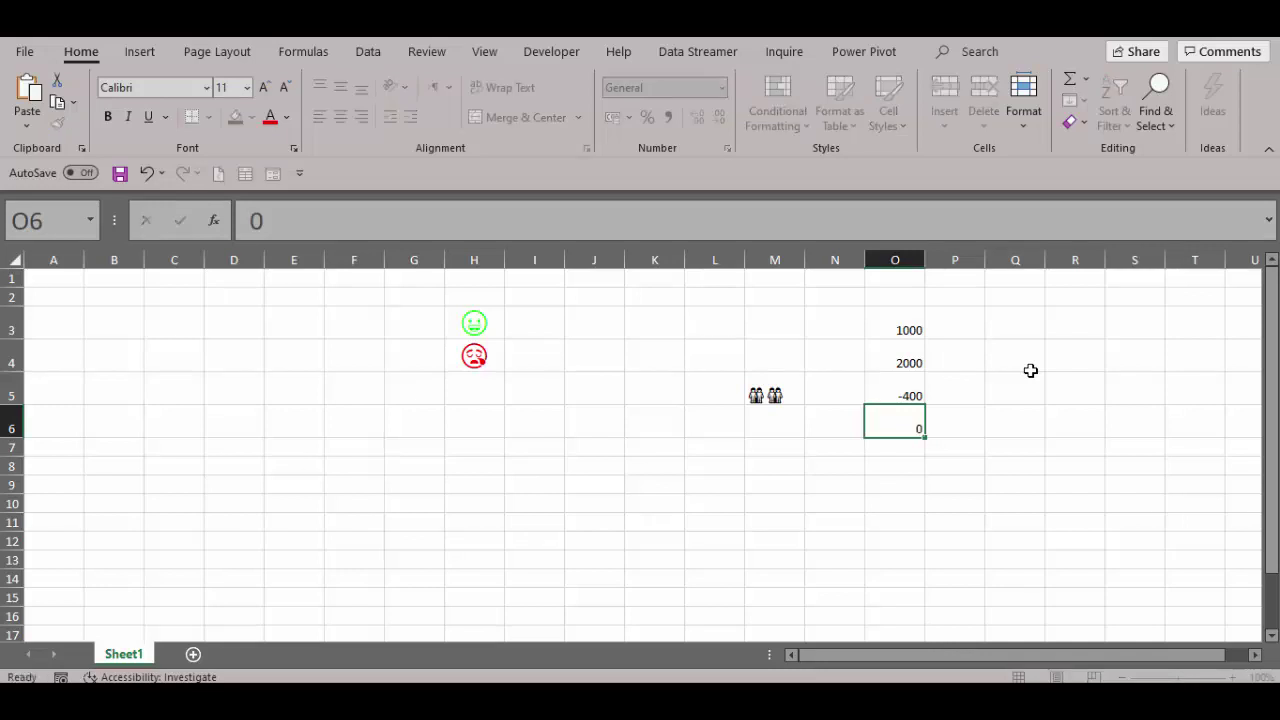
key(Return)
text(11)
key(Return)
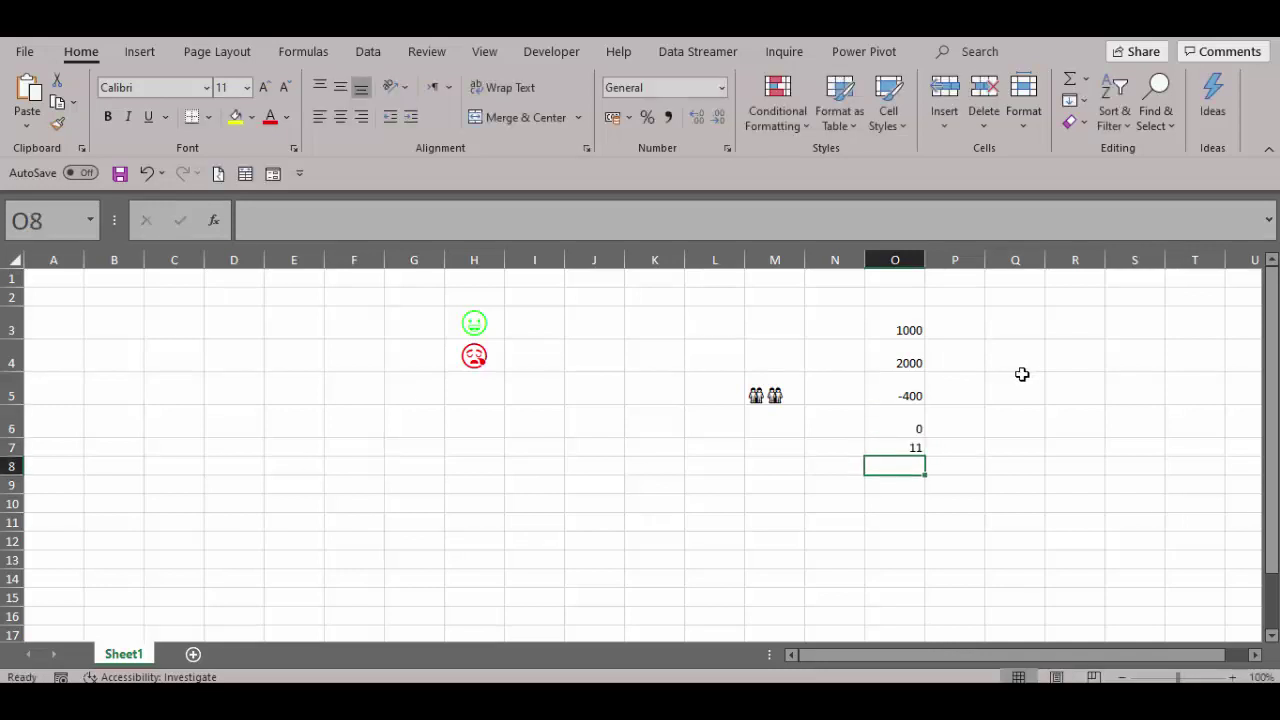
Copy O3:O7 and paste the five values into O8:O12
drag(906, 326, 909, 445)
key(ctrl+c)
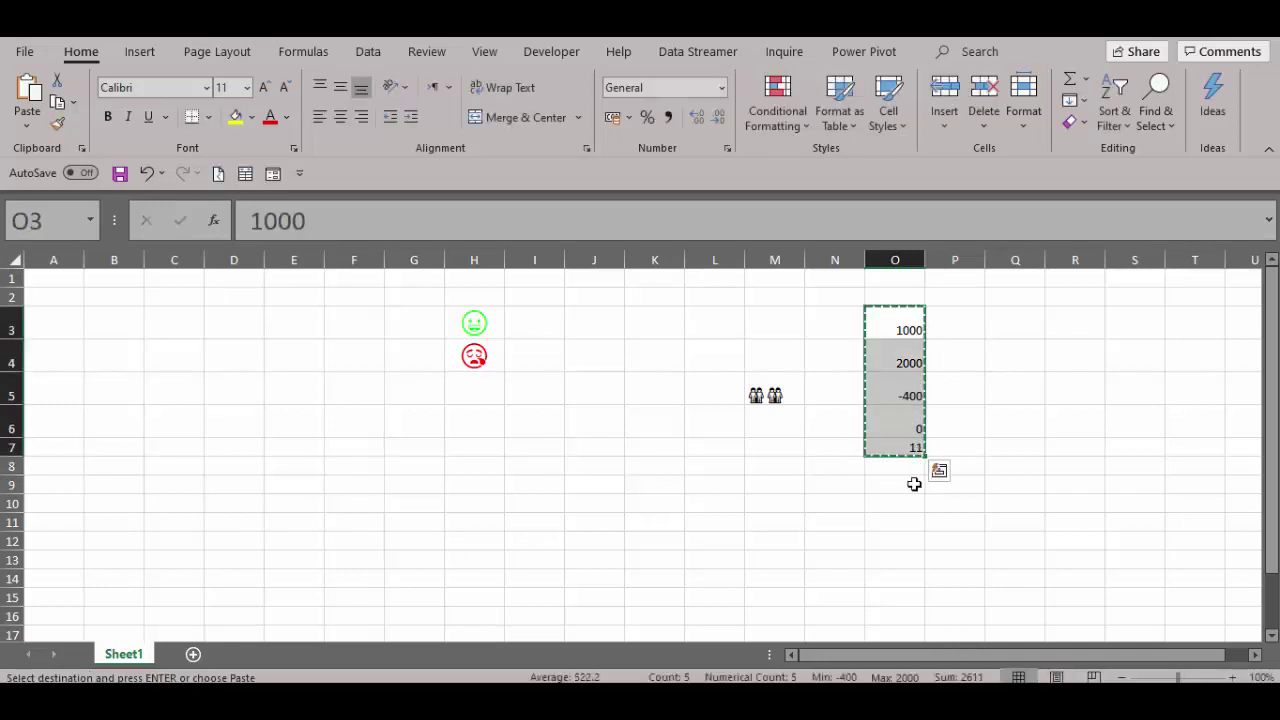
click(913, 465)
key(ctrl+v)
Centre O3:O12 and increase its font size twice
drag(906, 325, 878, 536)
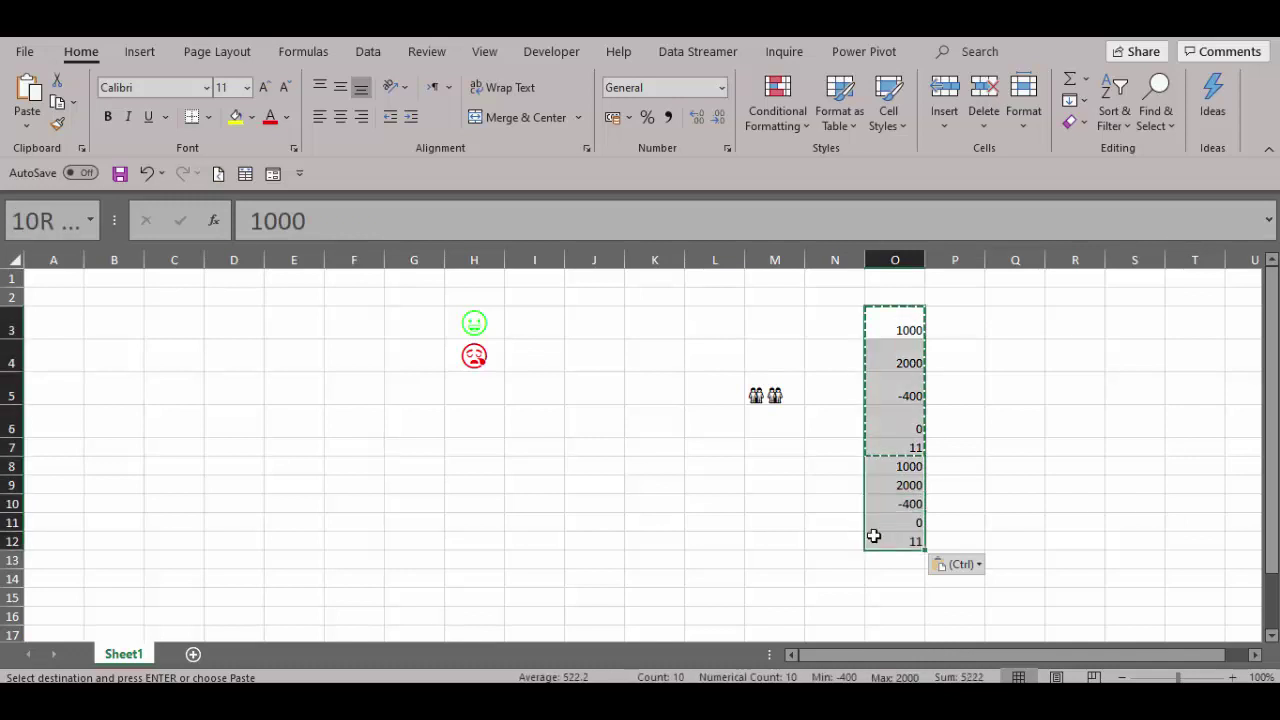
click(340, 116)
click(264, 88)
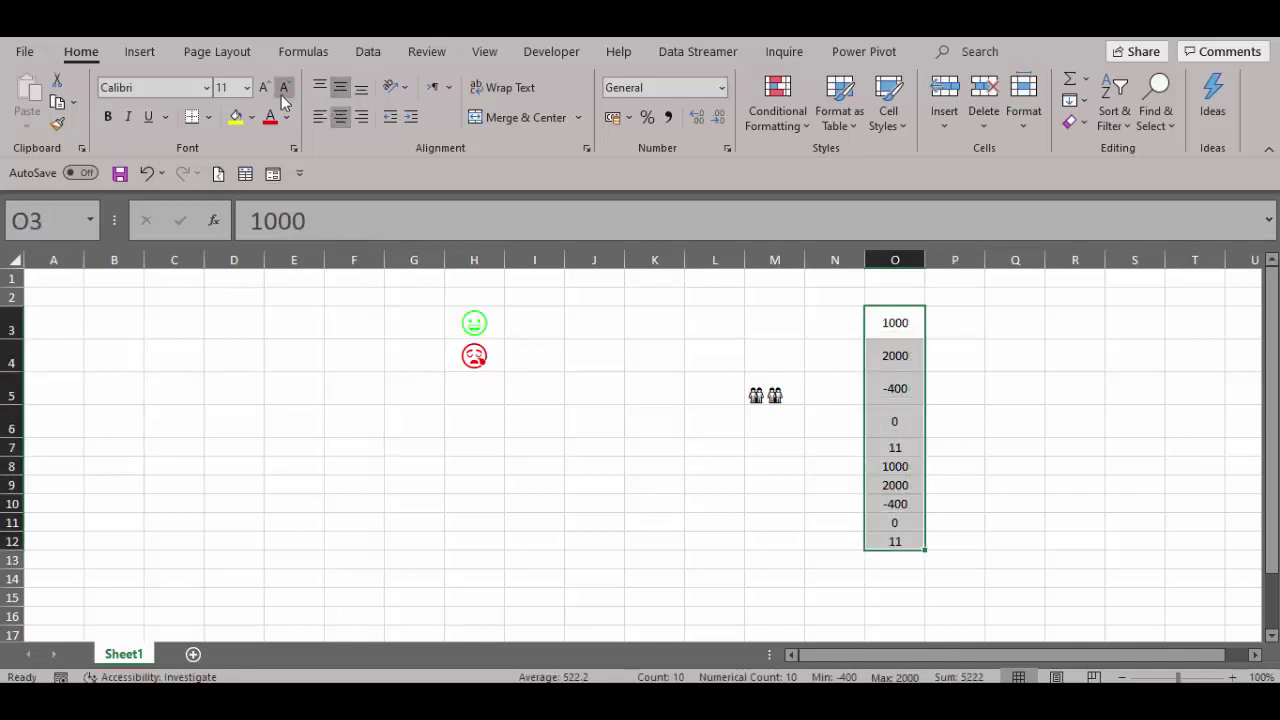
click(264, 88)
click(1015, 390)
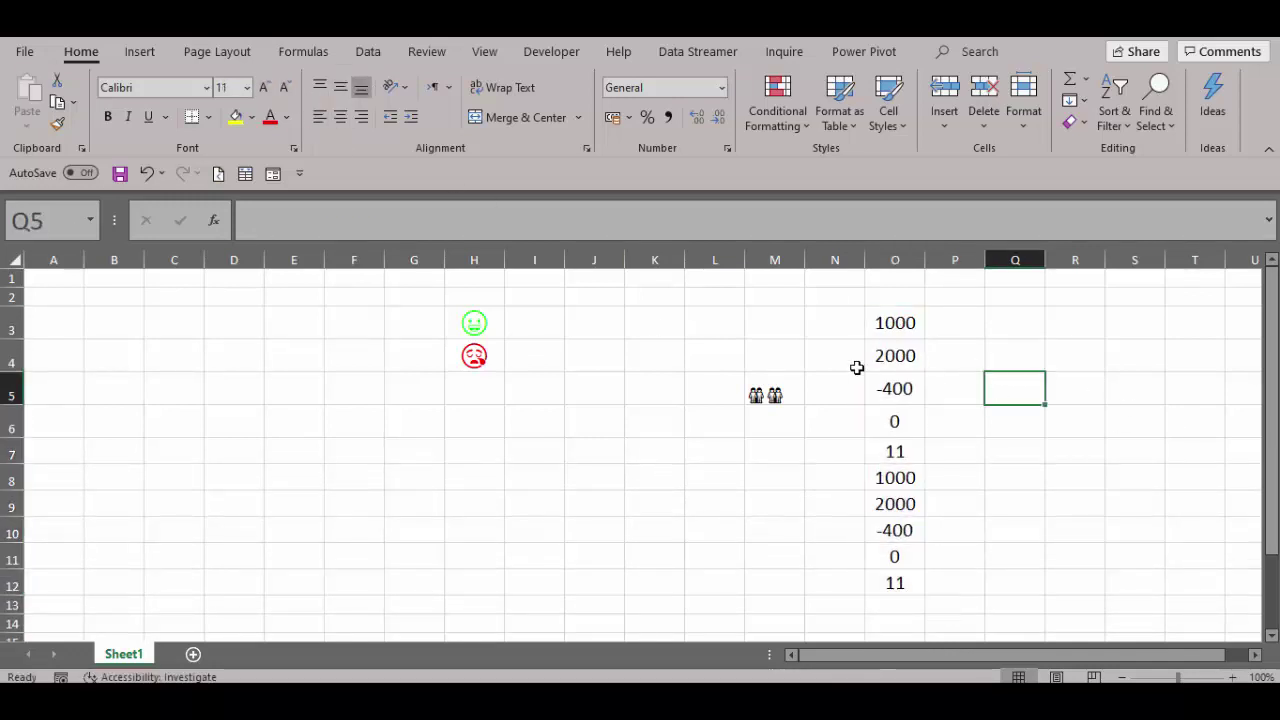
click(772, 390)
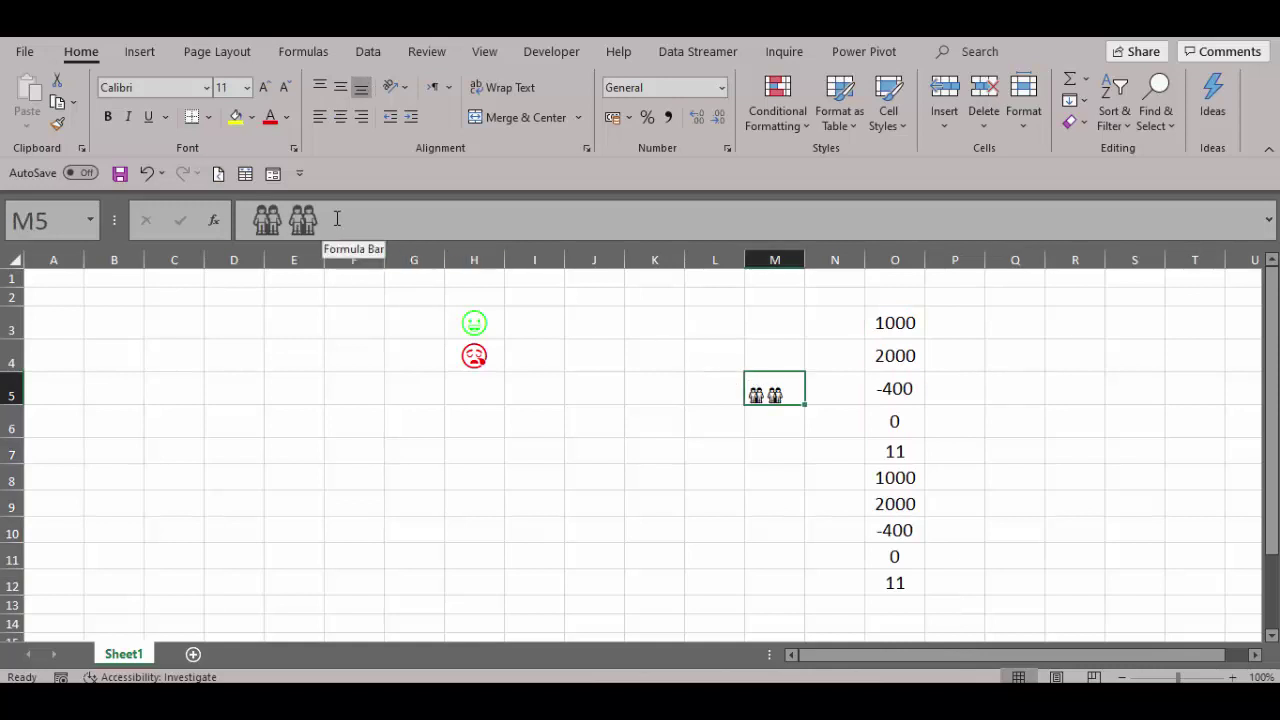
Copy the two couple emoji characters from M5's contents, then select O3:O12
drag(322, 220, 241, 222)
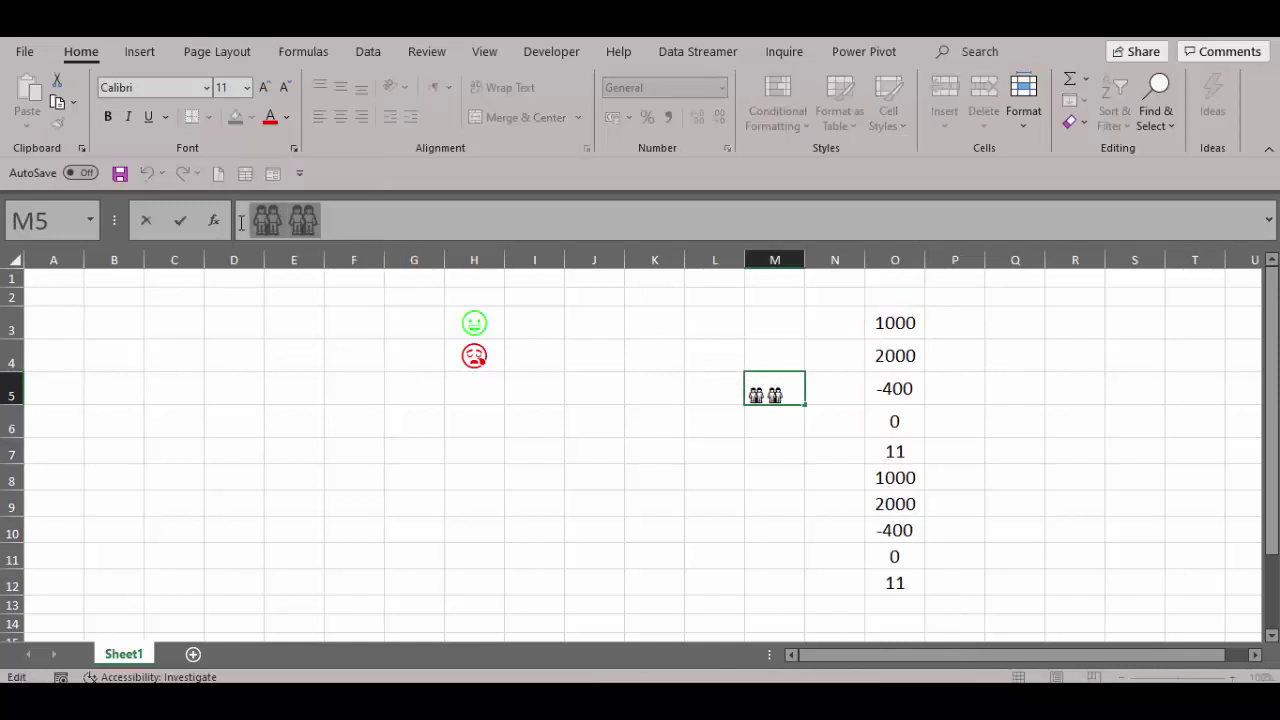
key(Escape)
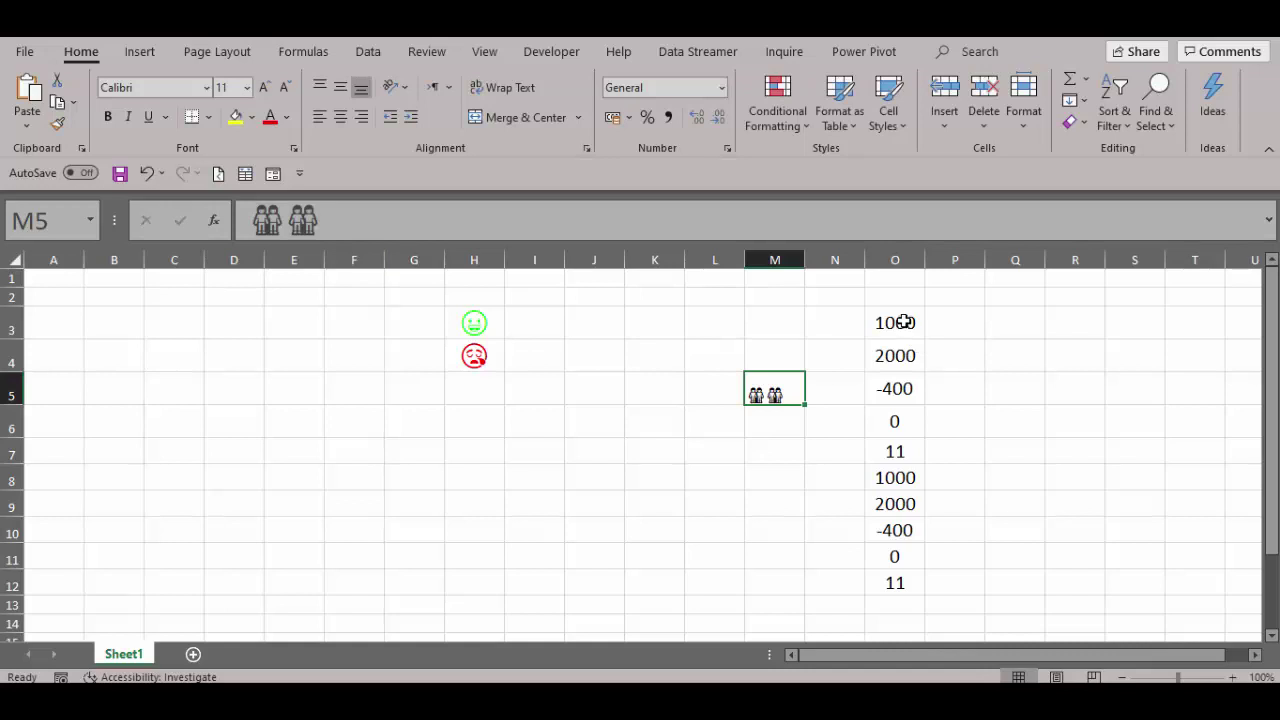
click(740, 447)
click(787, 379)
key(ctrl+c)
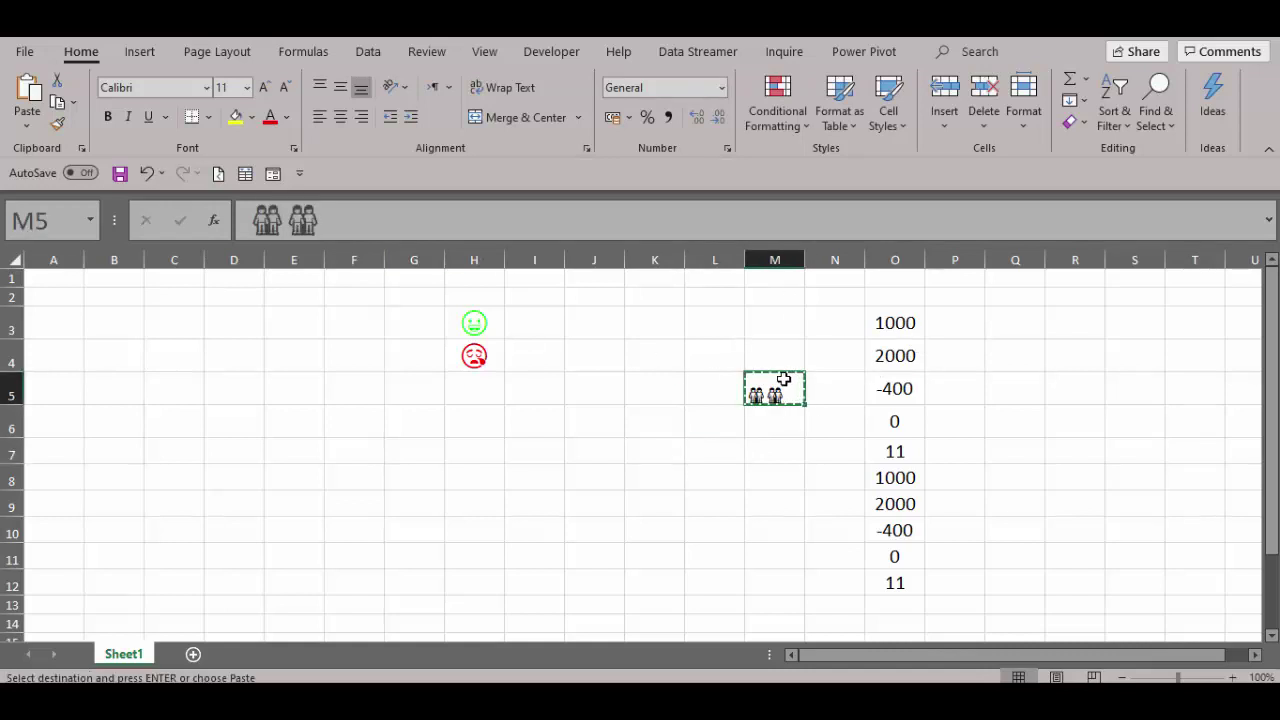
key(Escape)
drag(365, 225, 248, 222)
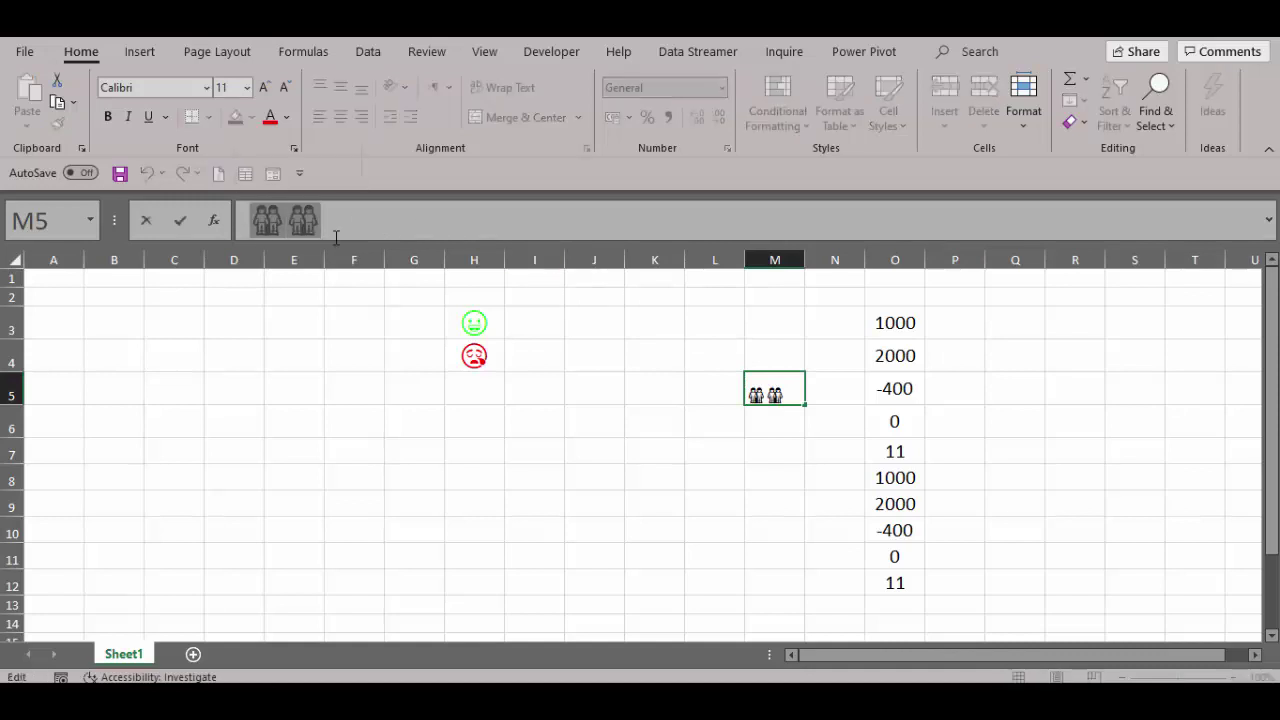
key(ctrl+c)
key(Escape)
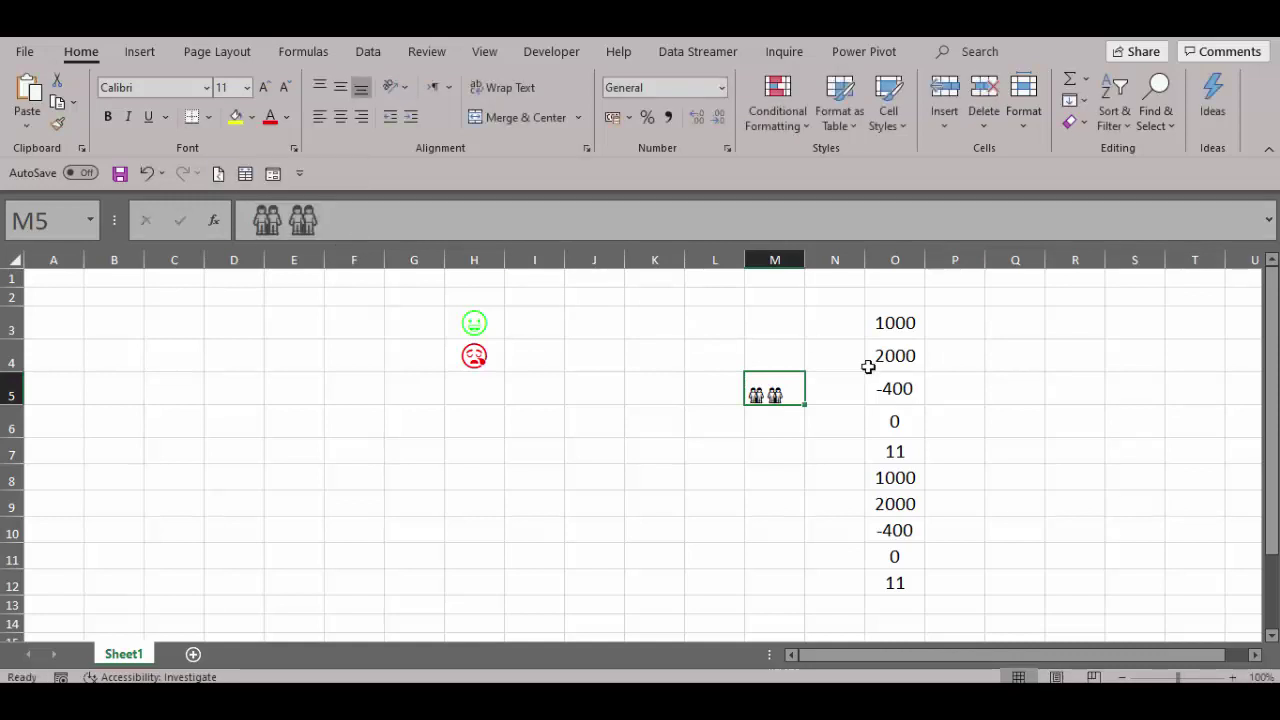
mouse_move(895, 323)
mouse_down()
mouse_move(871, 554)
mouse_move(920, 584)
mouse_up()
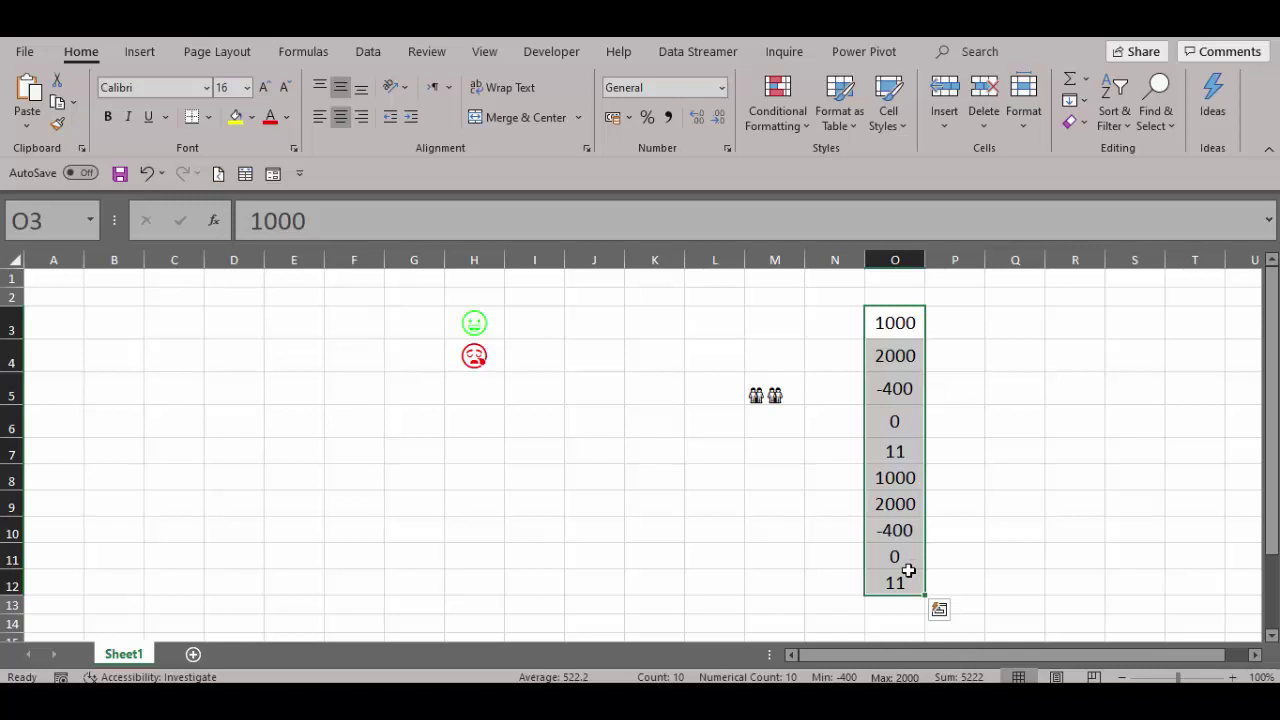
Open Format Cells for O3:O12, choose Custom and delete the General code
key(ctrl+1)
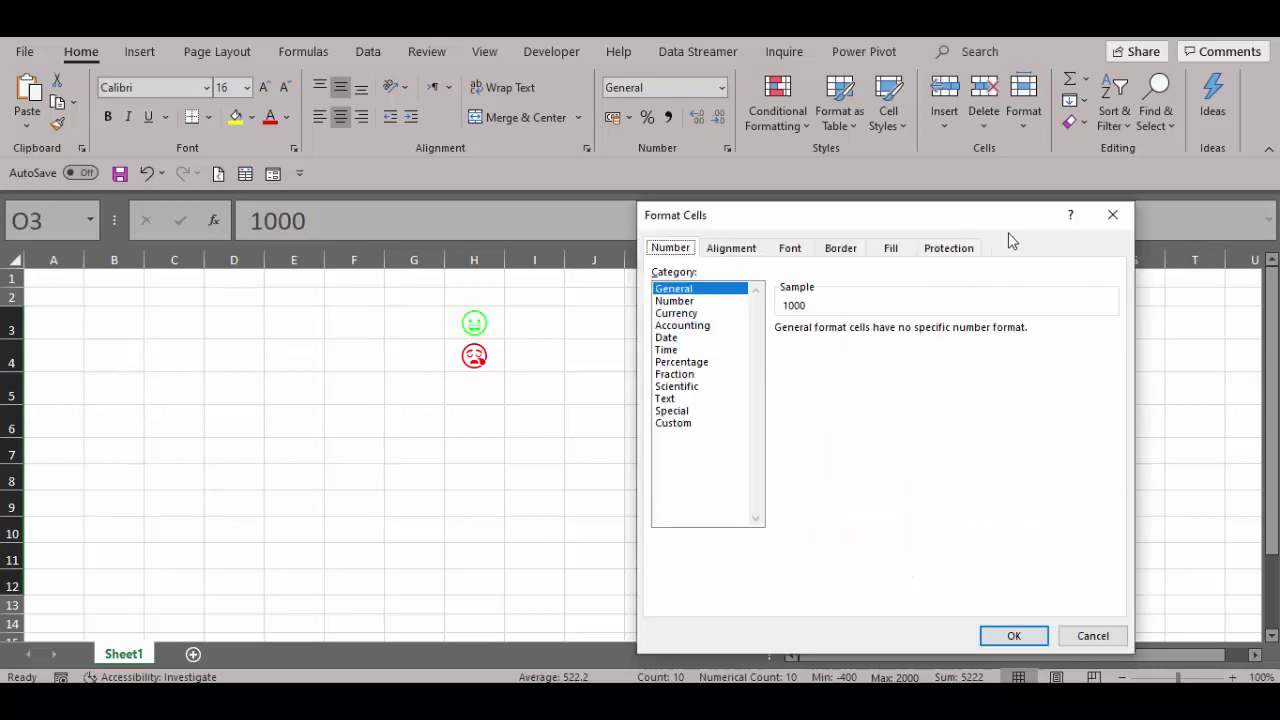
drag(1018, 224, 954, 169)
click(638, 371)
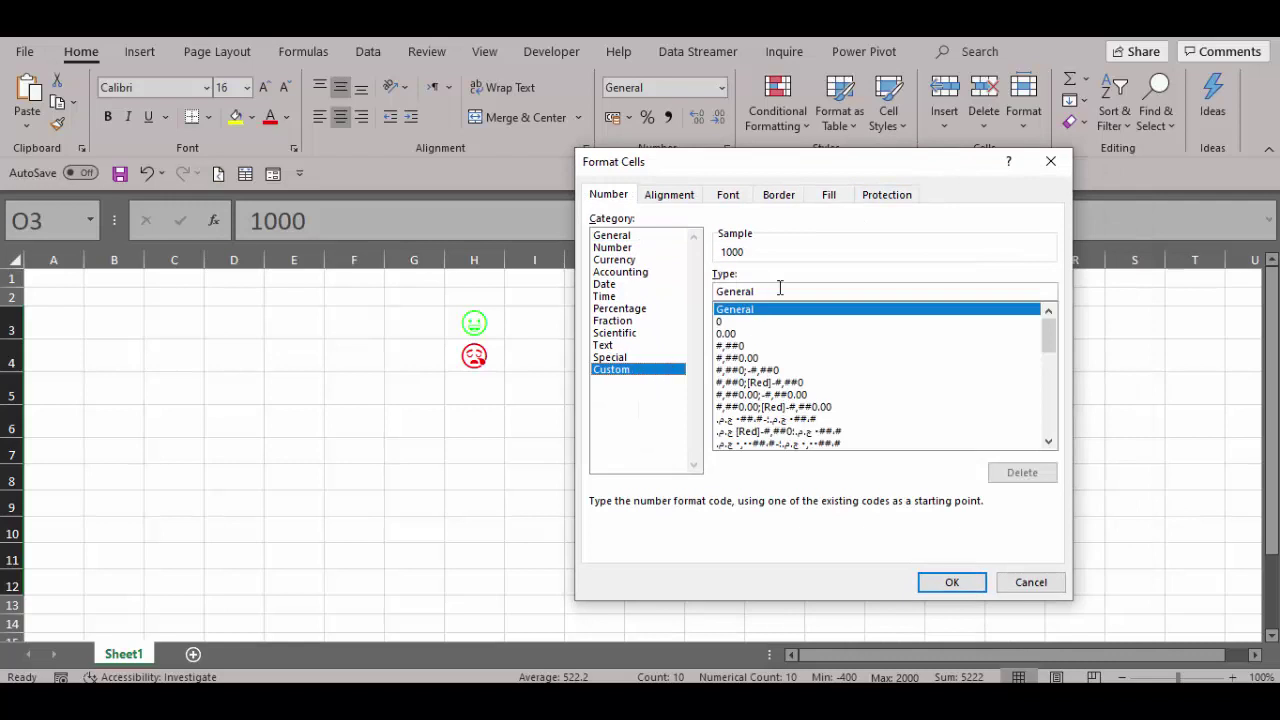
drag(783, 292, 705, 300)
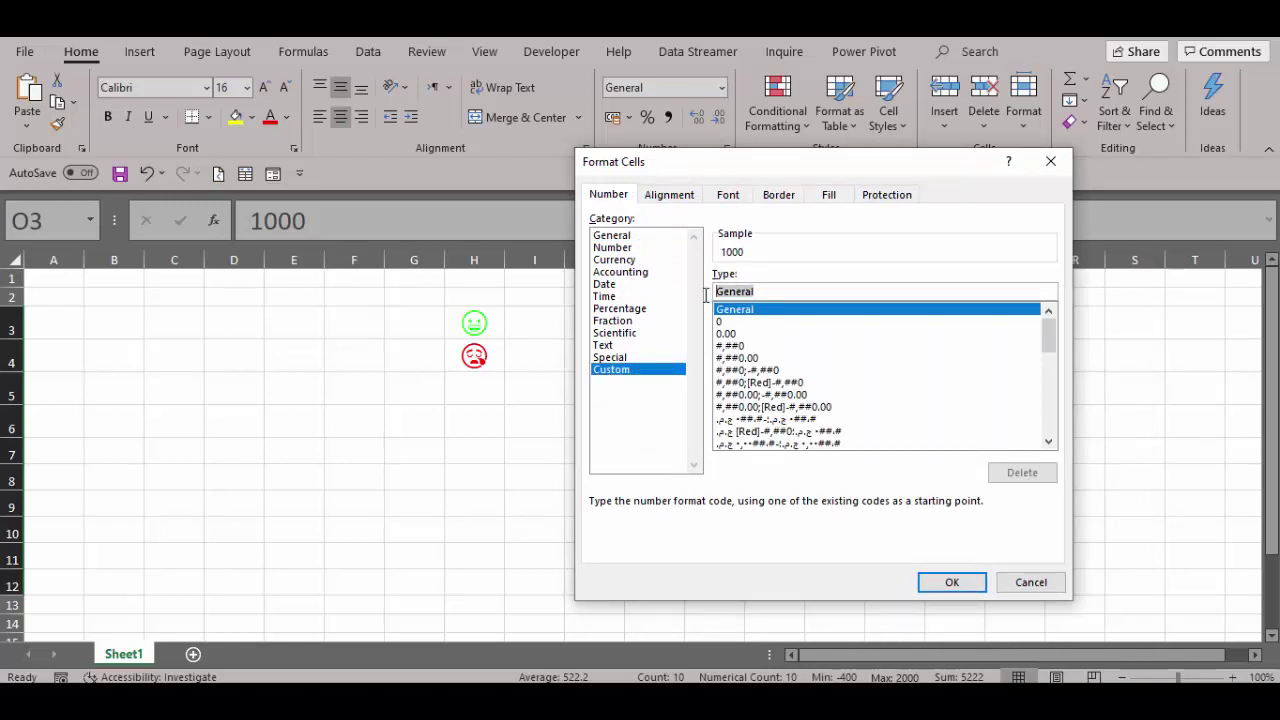
key(BackSpace)
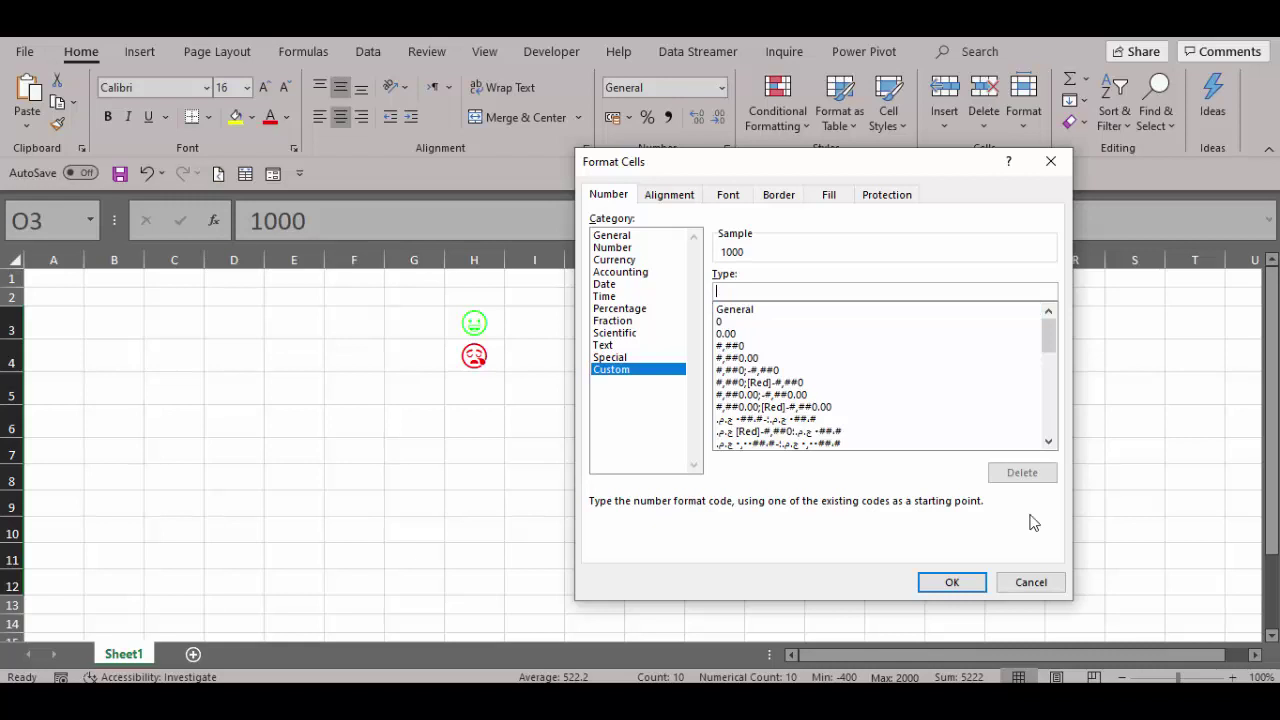
Clear the trial ';;' separators from the custom Type box
text(;;)
key(BackSpace)
text(;)
text(;)
drag(730, 291, 708, 296)
key(BackSpace)
mouse_move(886, 170)
mouse_down()
mouse_move(404, 190)
mouse_move(595, 205)
mouse_up()
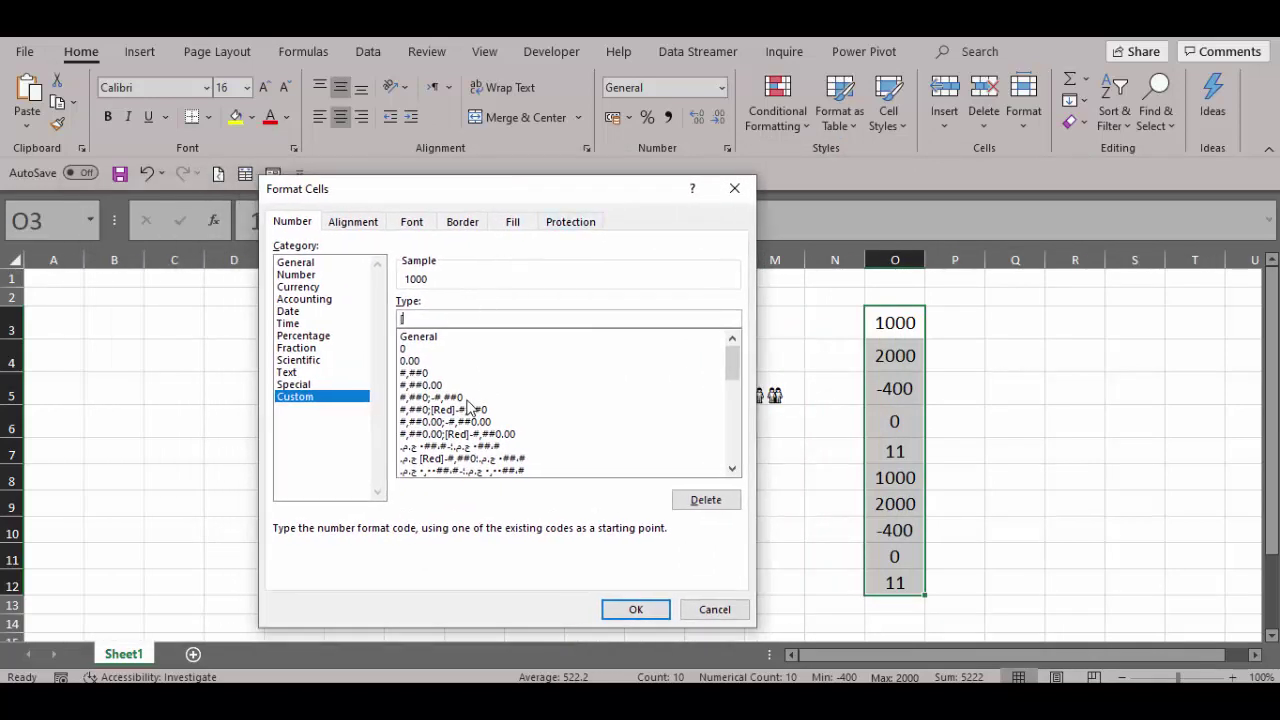
Enter [Green]couple-icon;[Red]couple-icon; as the custom format and apply it
text([Green)
key(ctrl+v)
key(BackSpace)
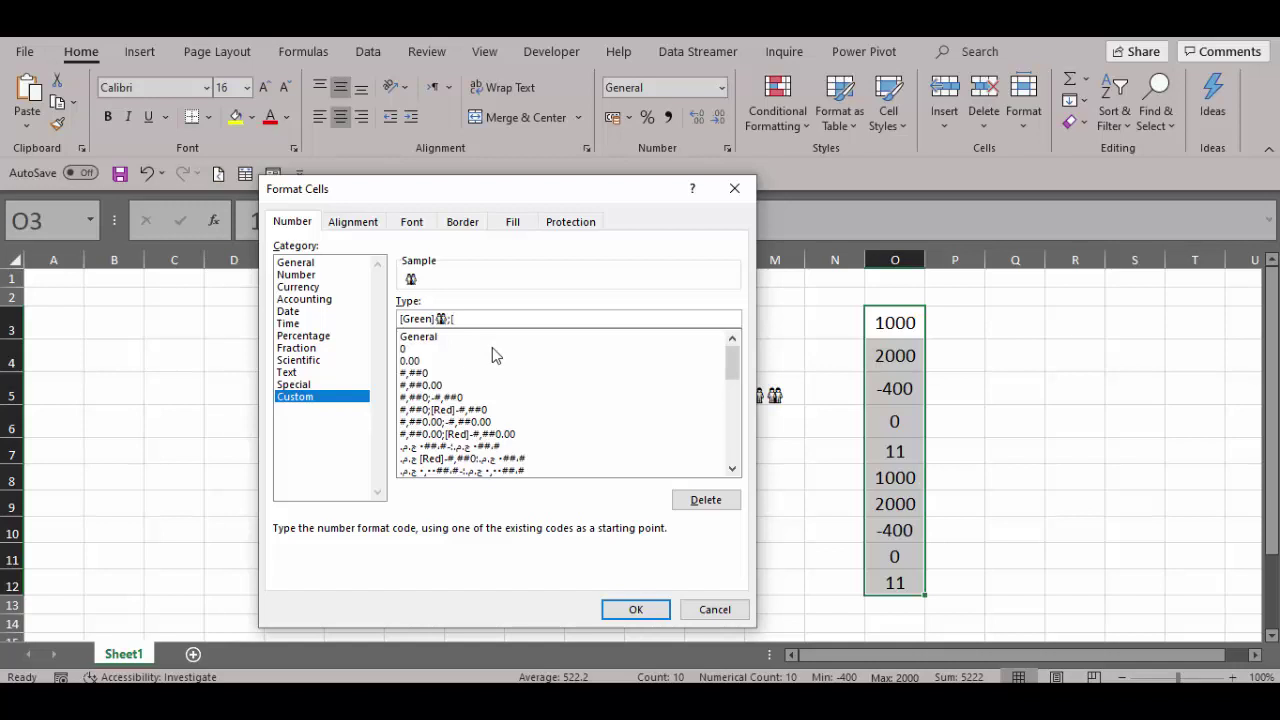
text(])
key(ctrl+v)
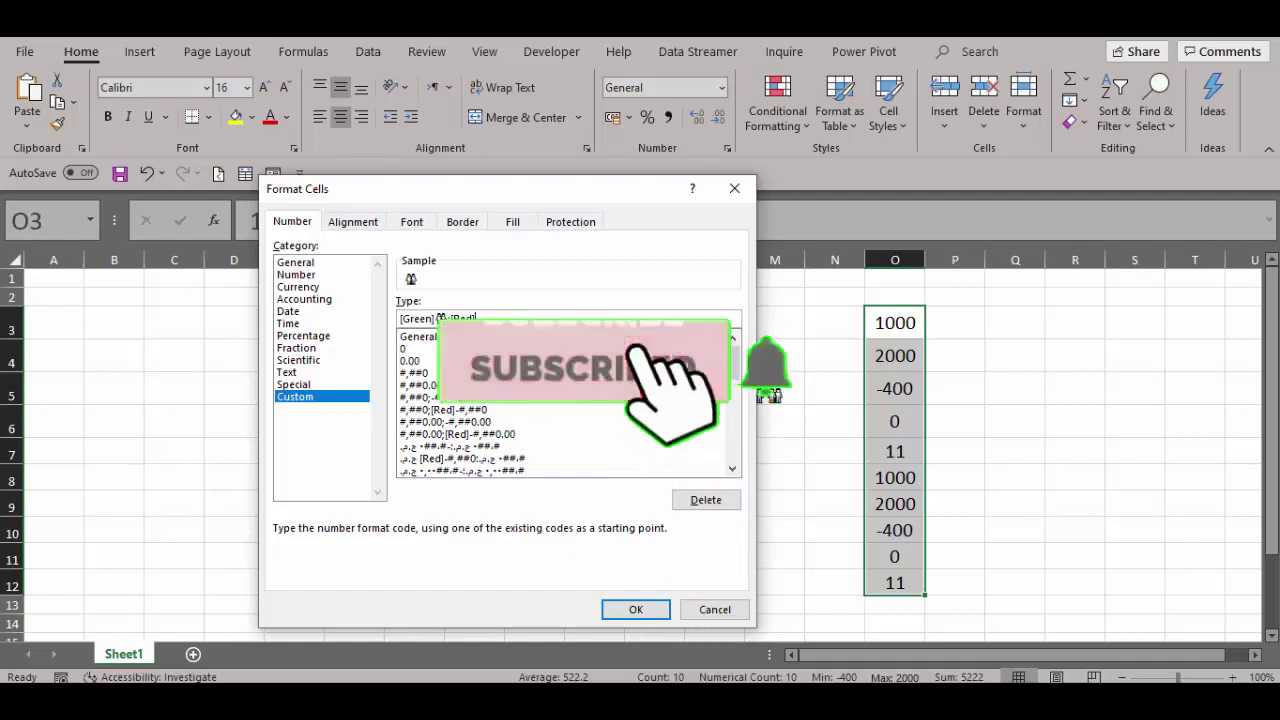
text(;)
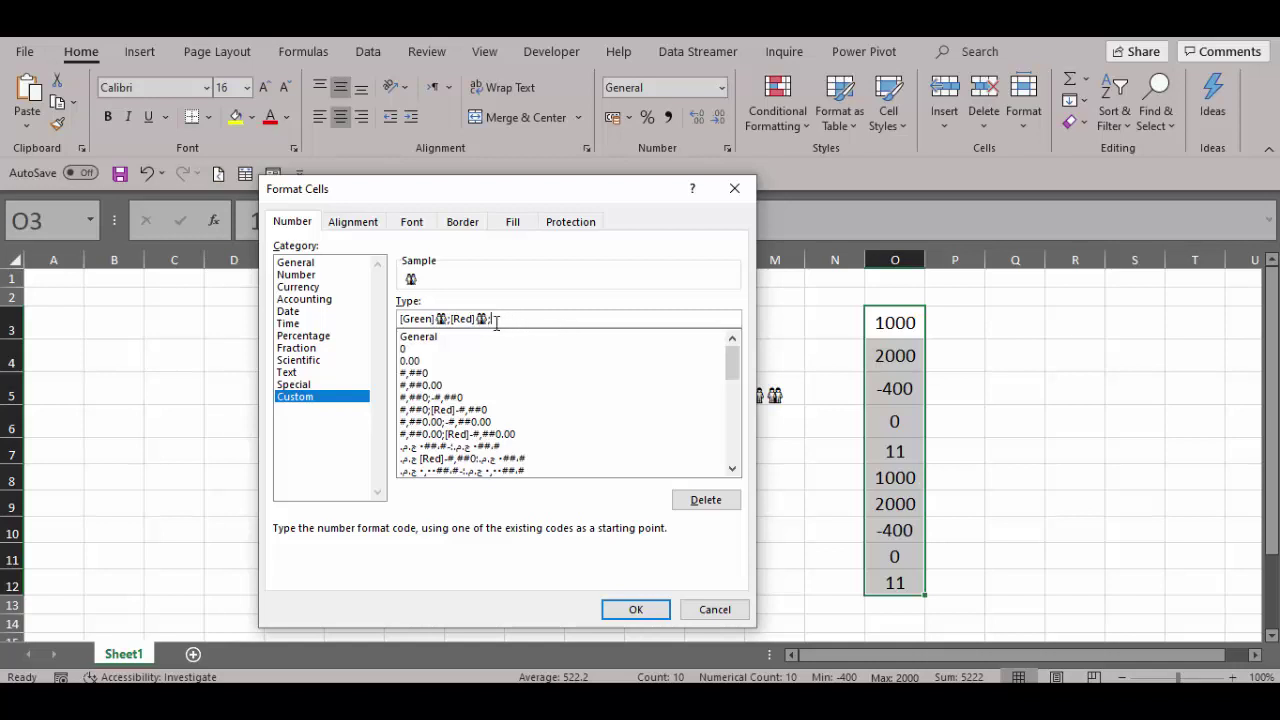
click(660, 610)
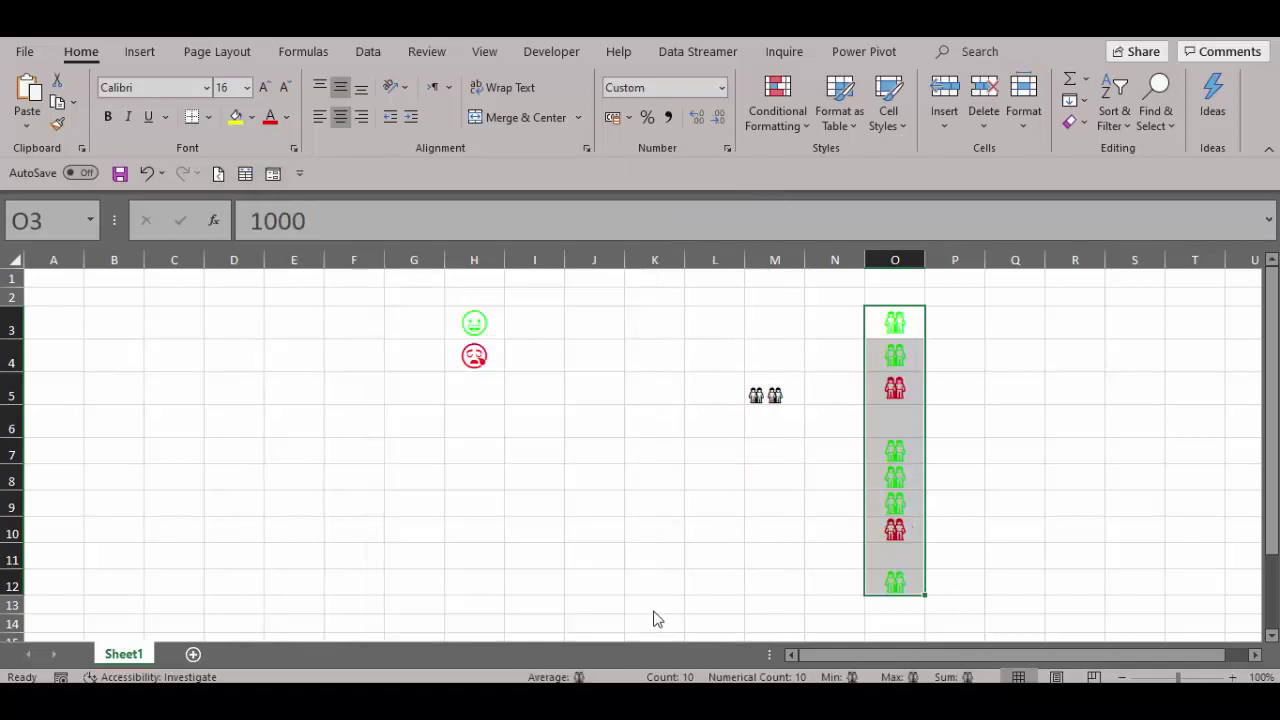
Check the green and red couple icons in column O, then select cell Q6
click(968, 384)
drag(898, 550, 895, 580)
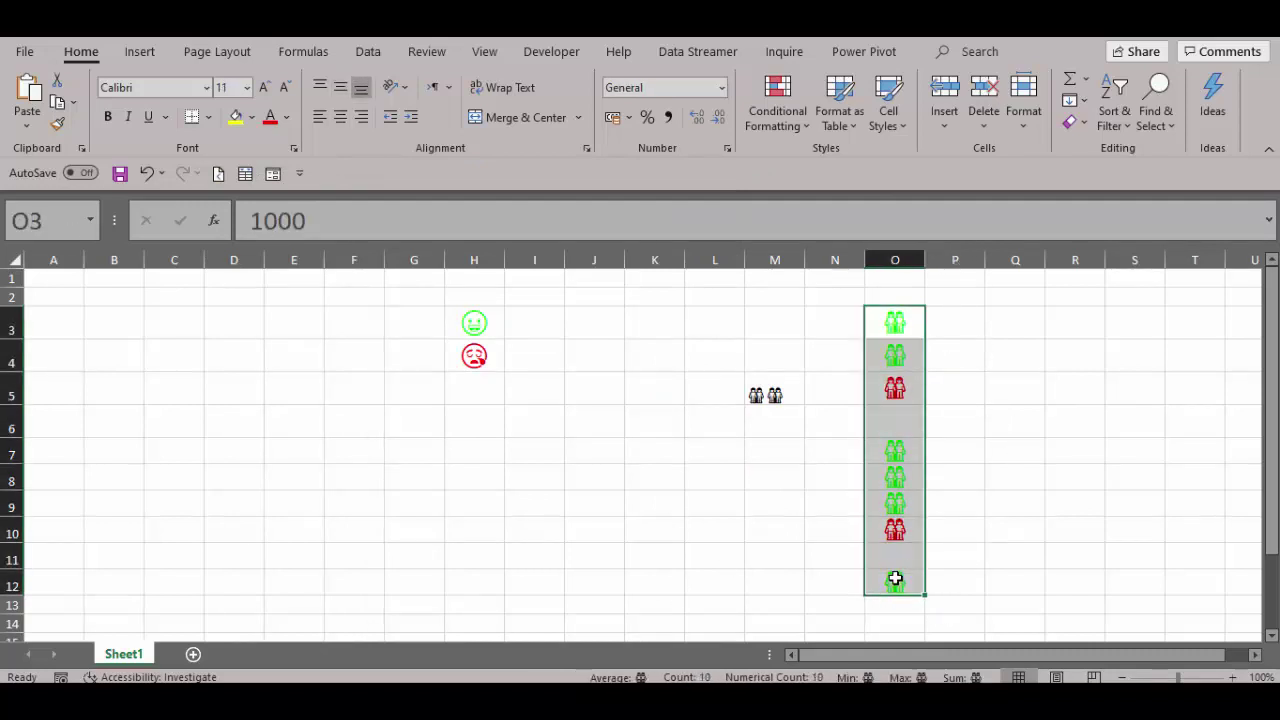
click(974, 378)
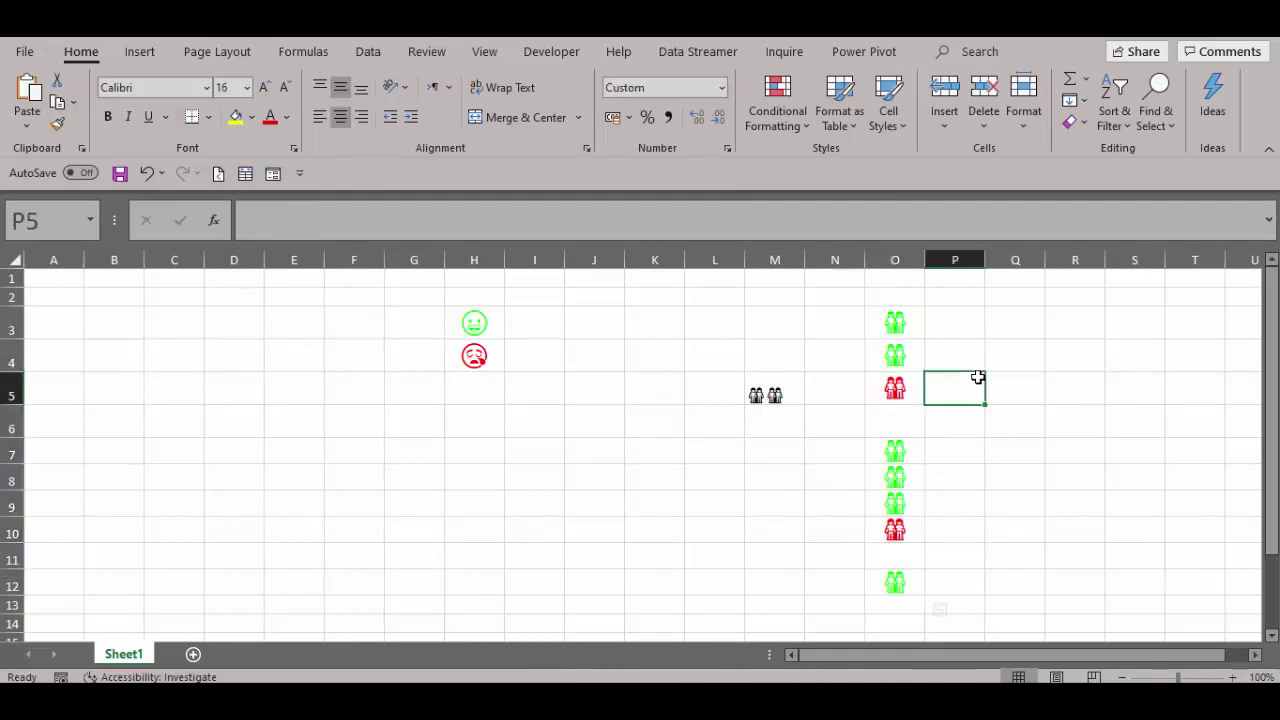
drag(894, 322, 876, 593)
click(963, 400)
click(1027, 415)
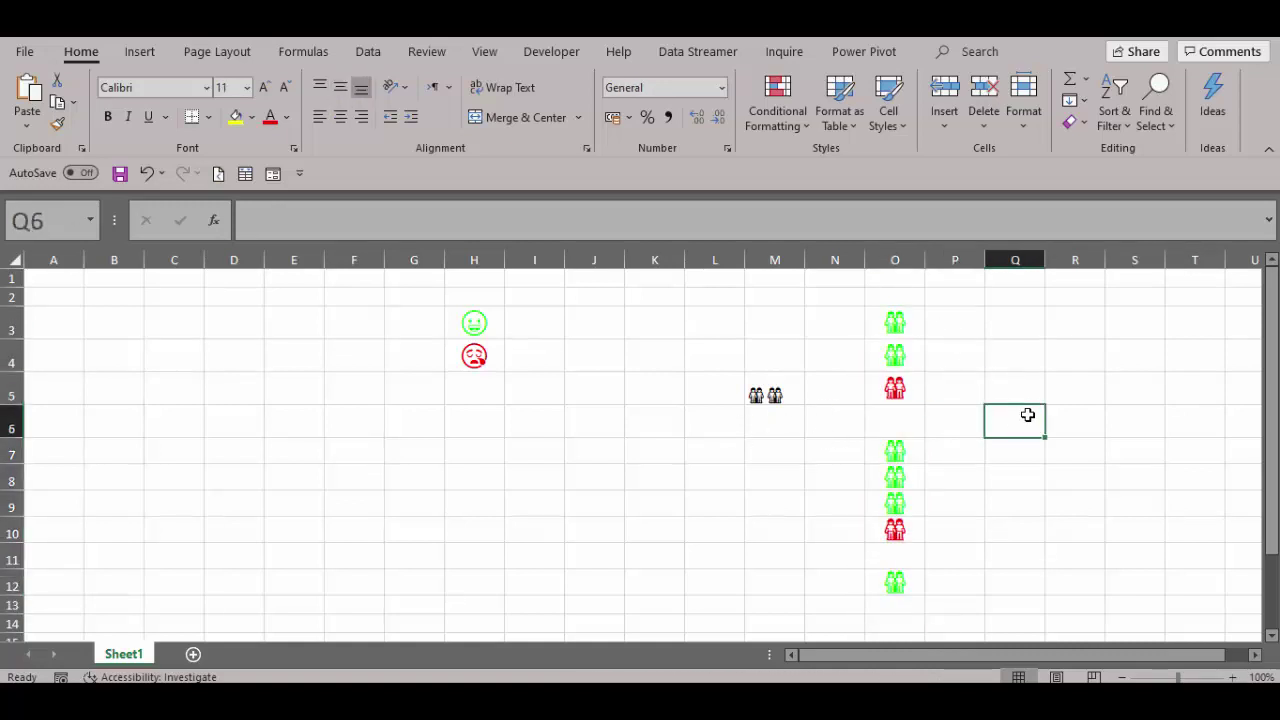
Open the Symbol dialog from the Insert ribbon
click(131, 51)
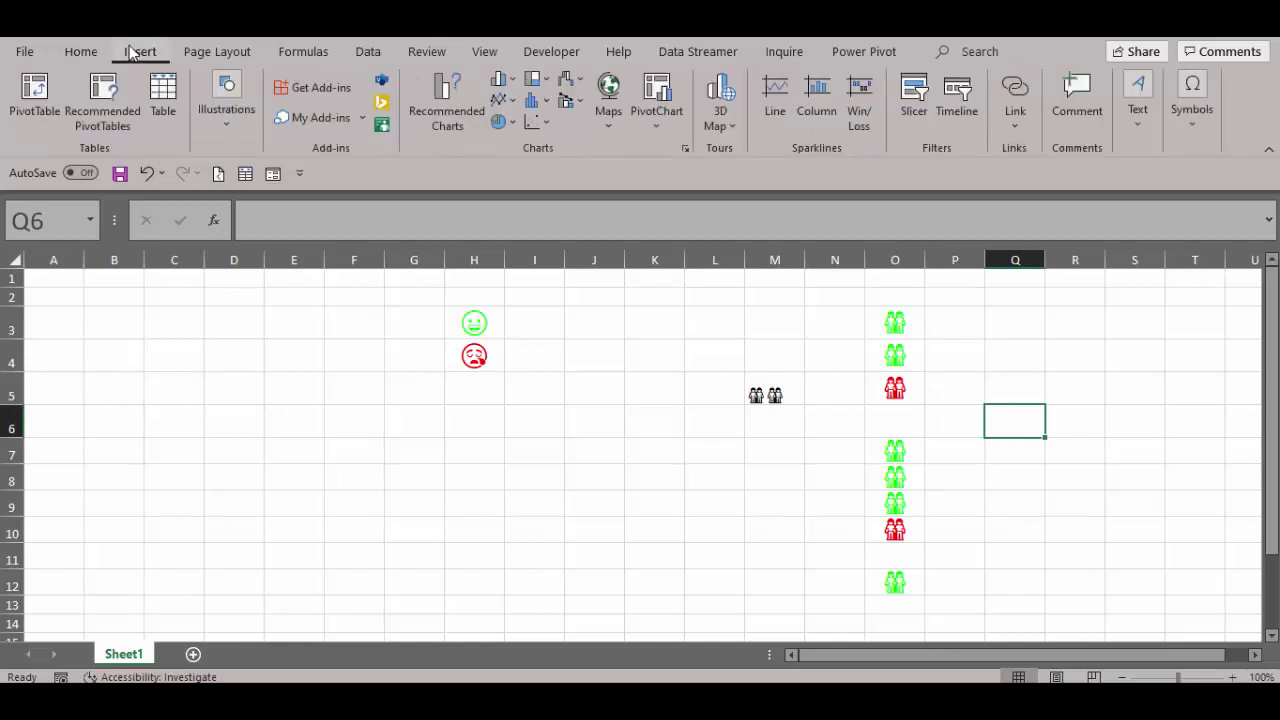
click(1190, 120)
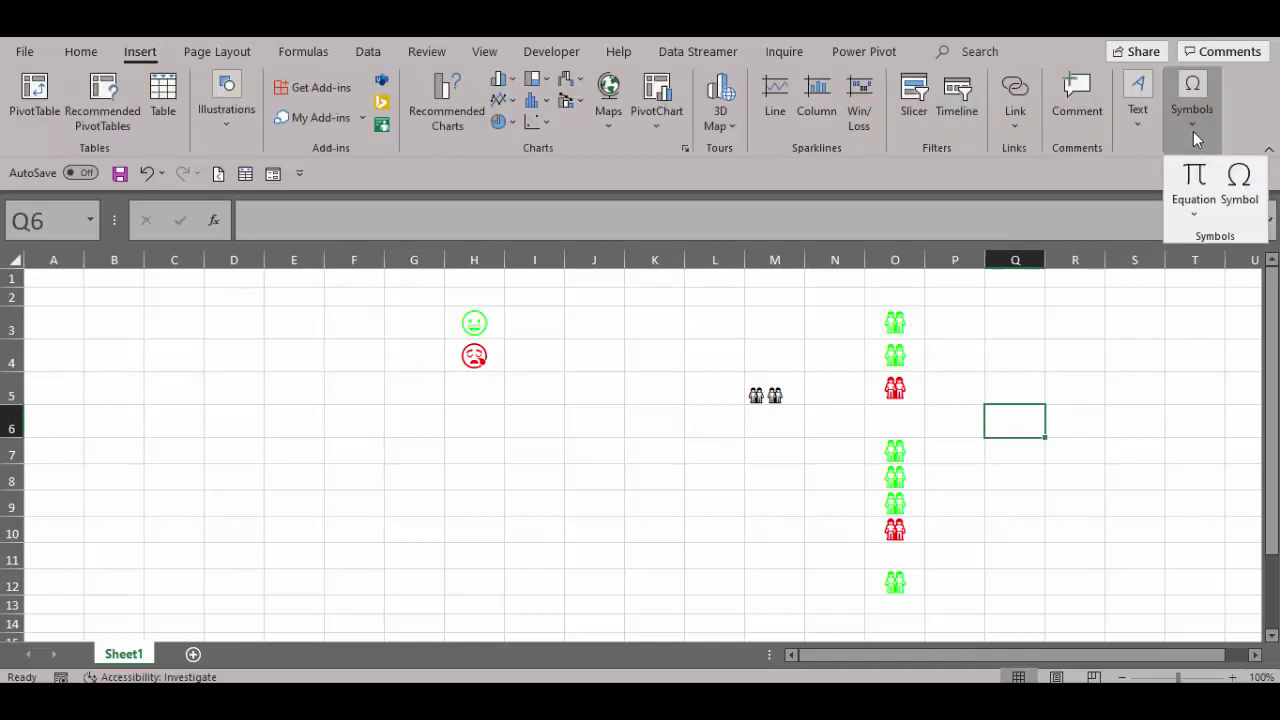
click(1233, 181)
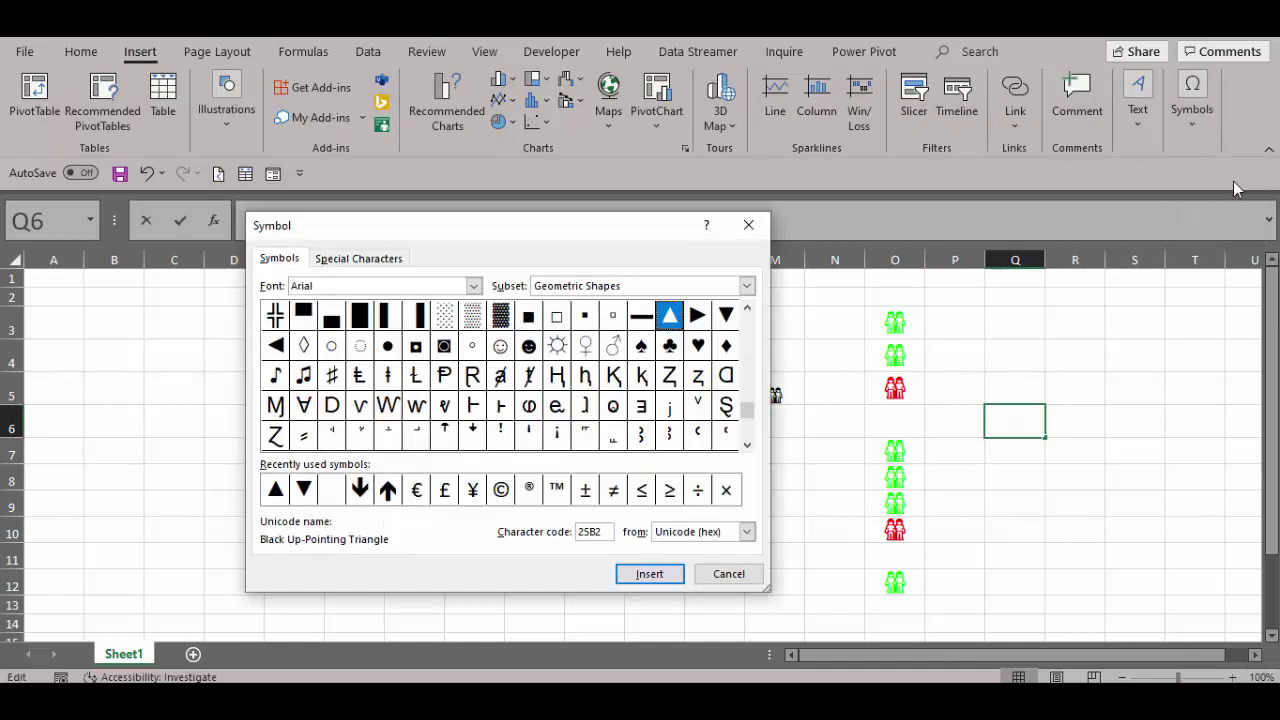
drag(320, 225, 334, 218)
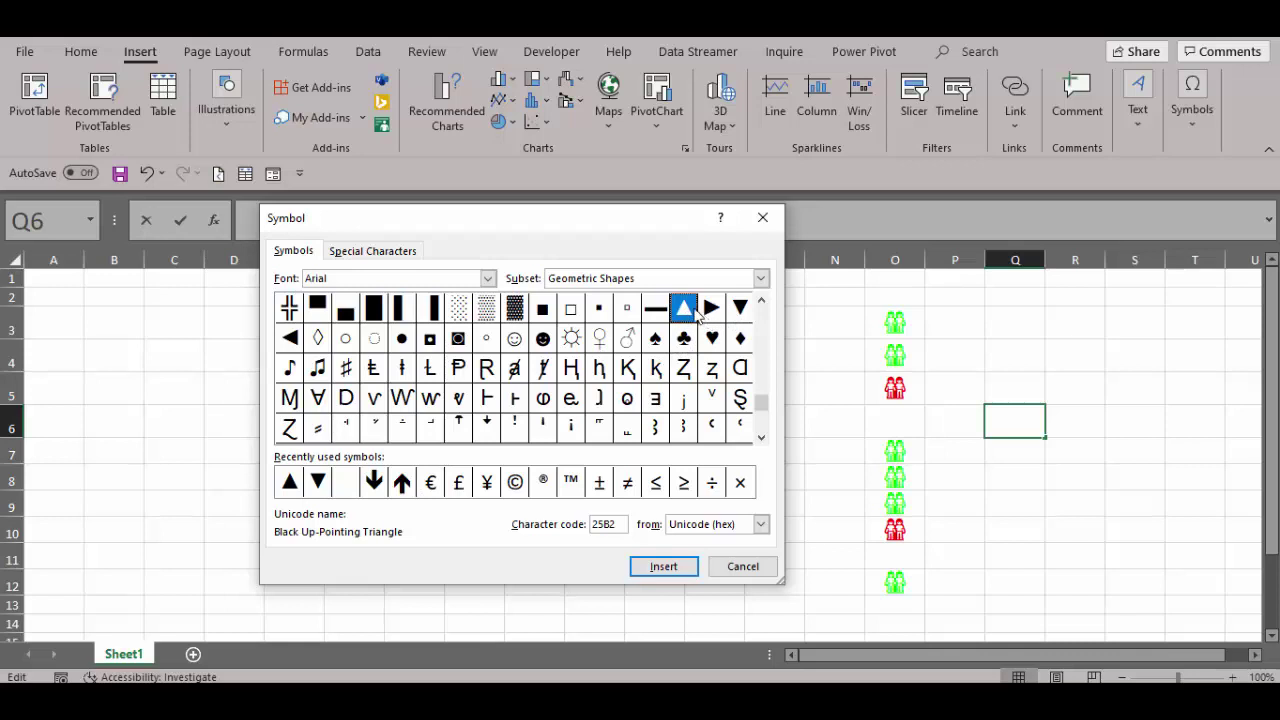
Insert ▲, ▼ and the black circle ● into Q6, then close the dialog
click(299, 483)
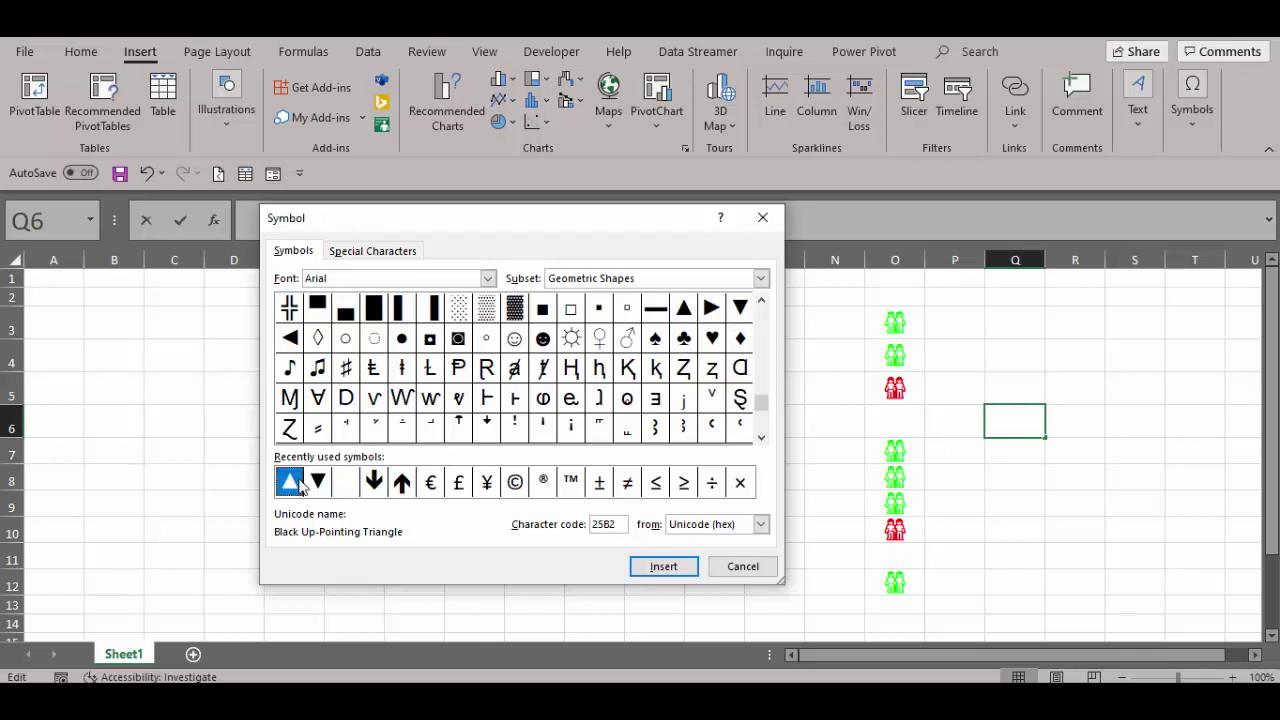
click(652, 568)
click(318, 483)
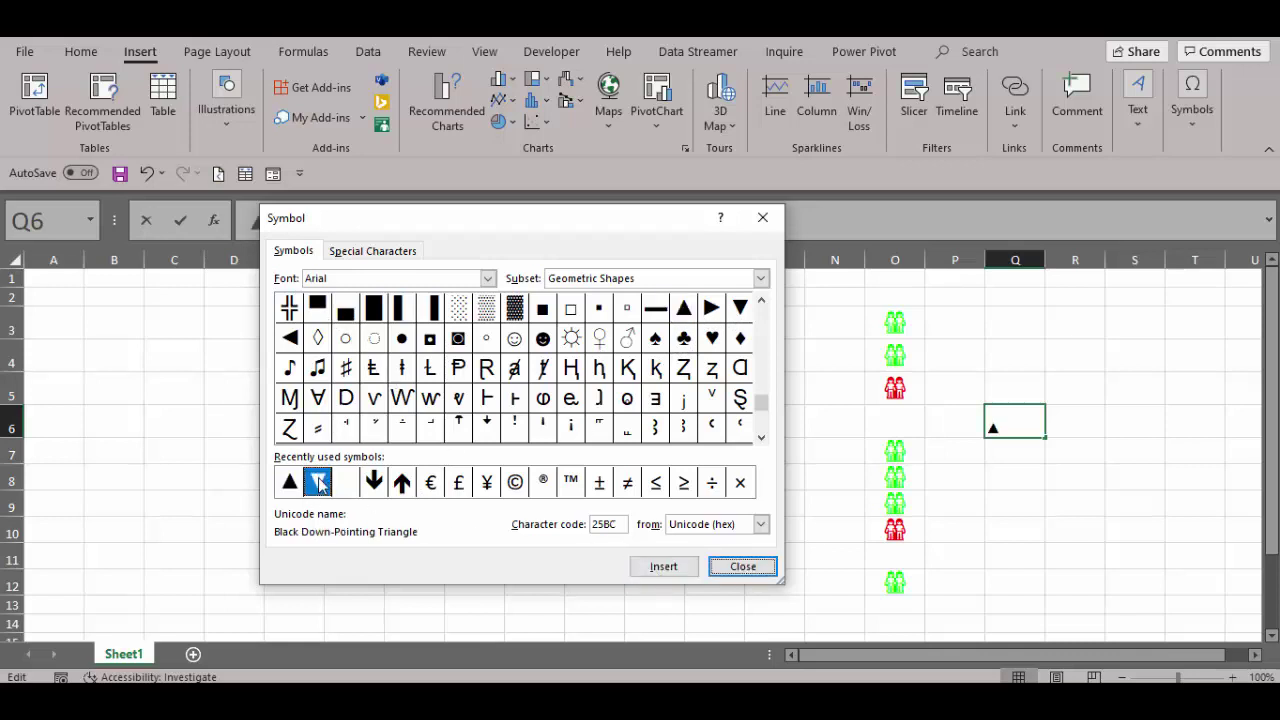
click(652, 566)
click(402, 338)
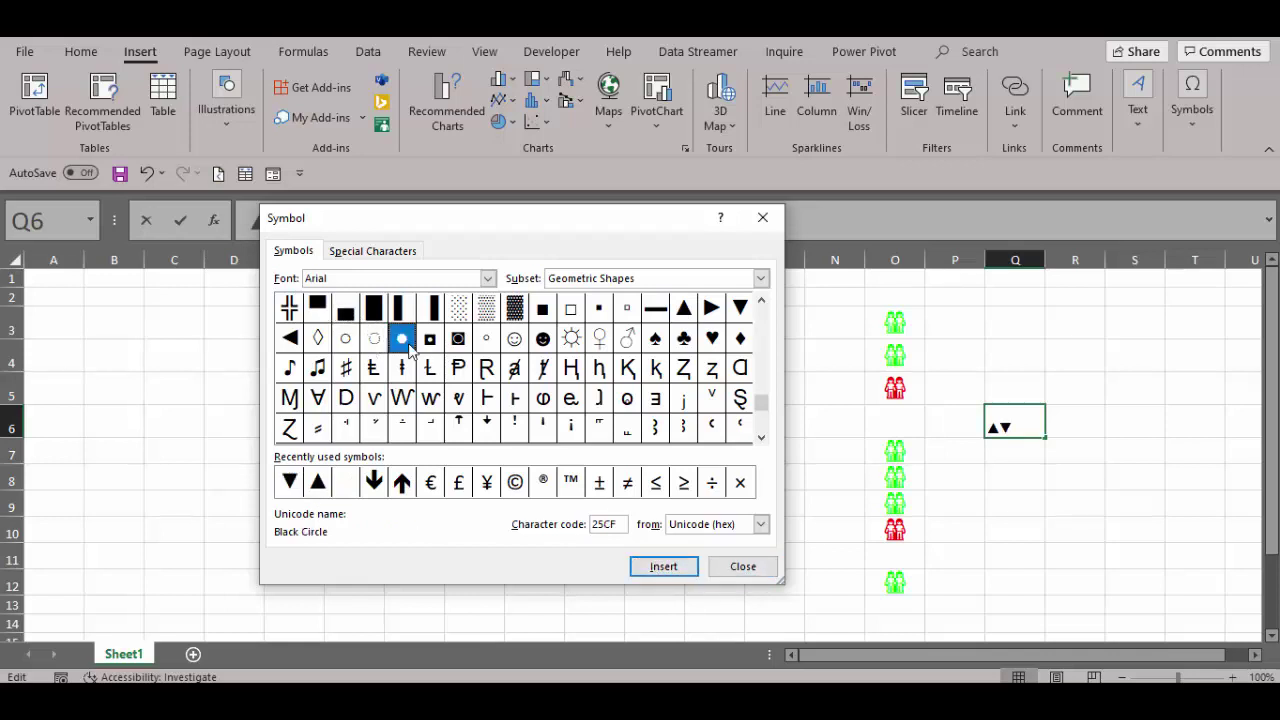
click(673, 580)
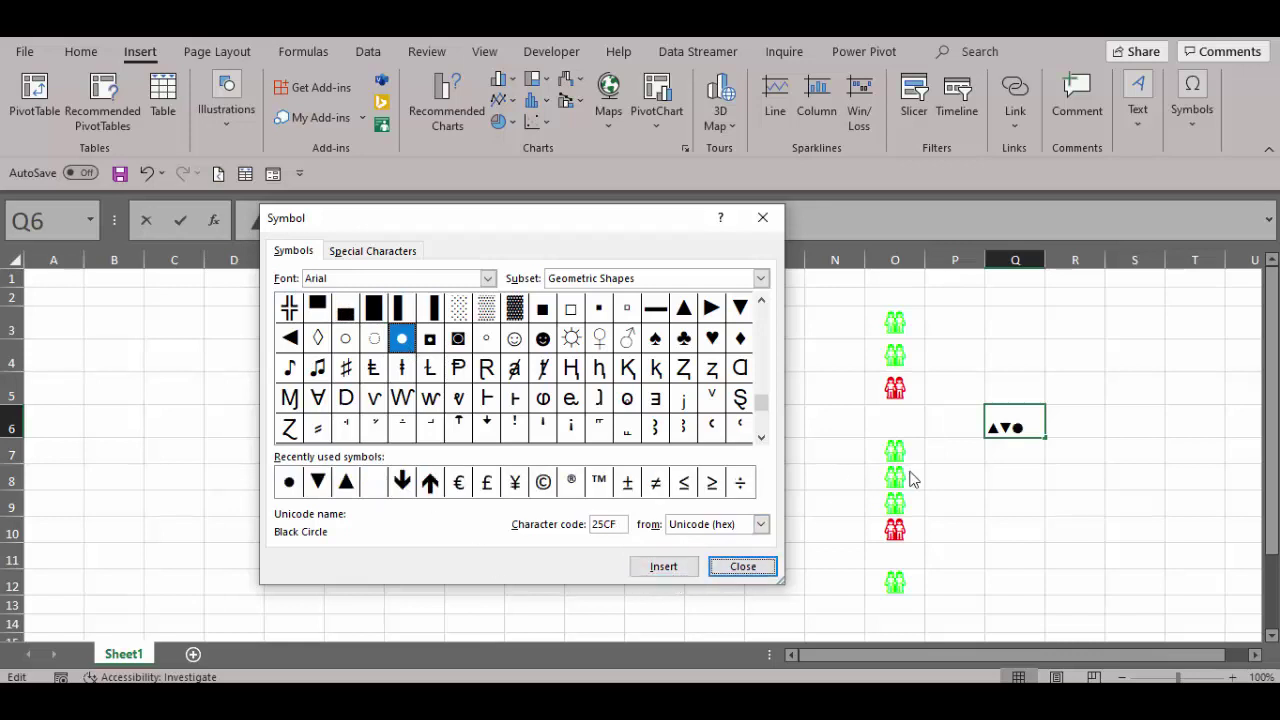
click(741, 567)
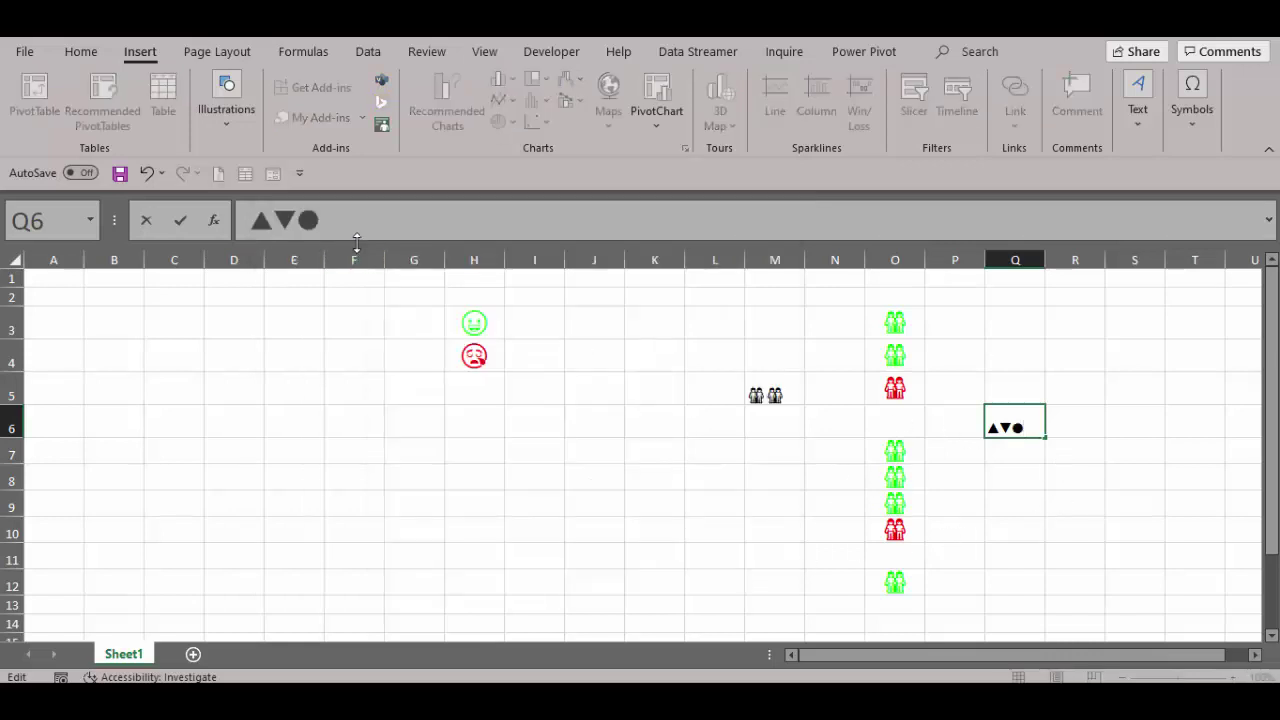
Copy ▲▼● from Q6's contents and open Format Cells for O3:O12
drag(322, 220, 245, 220)
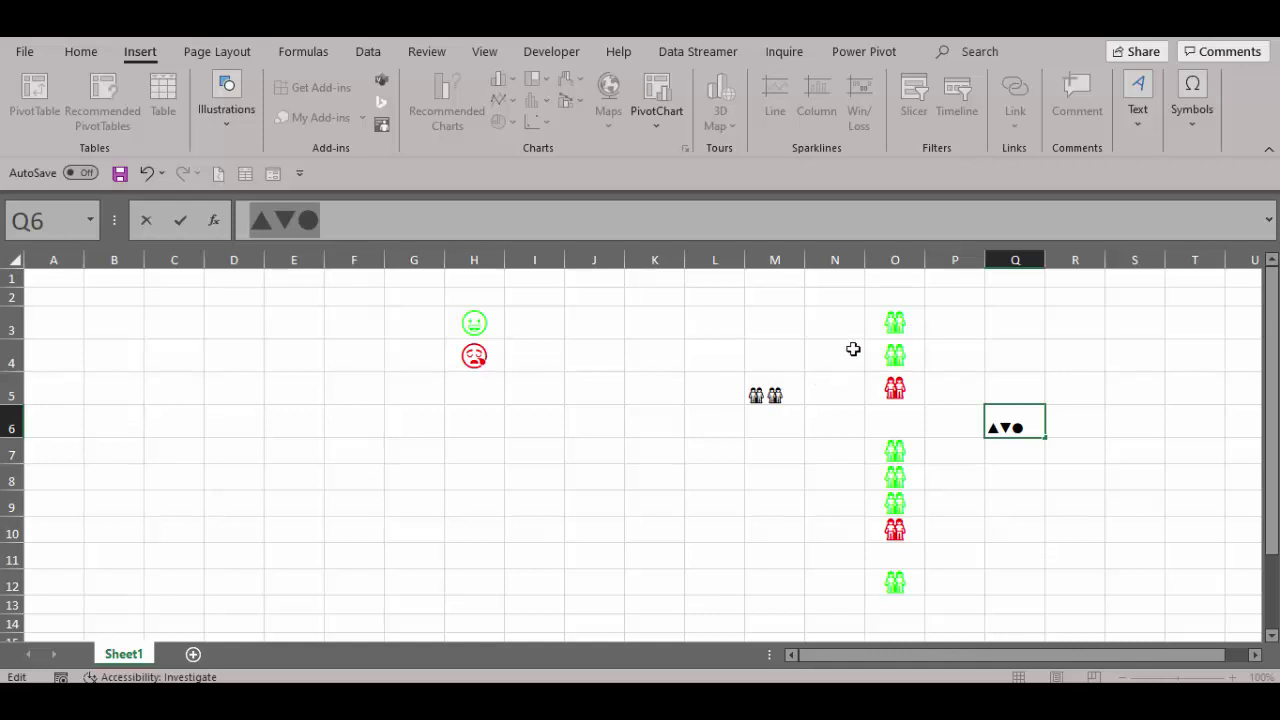
drag(895, 322, 895, 588)
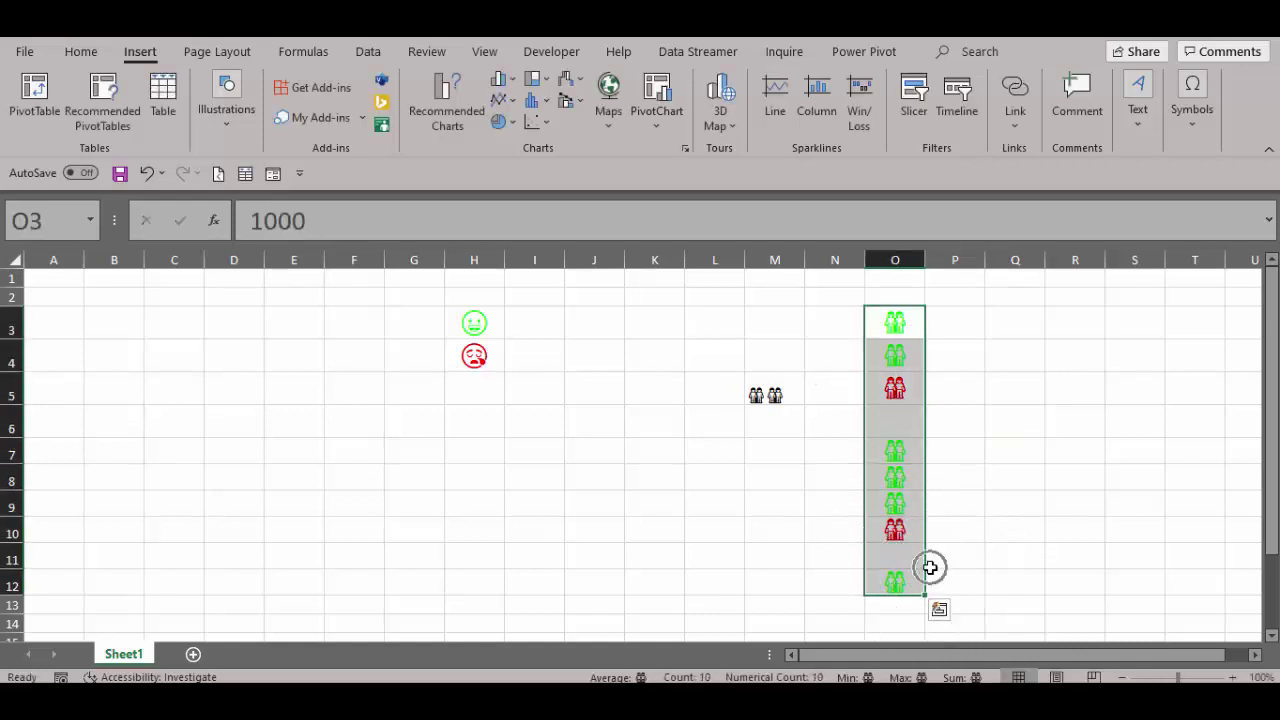
key(ctrl+q)
click(914, 362)
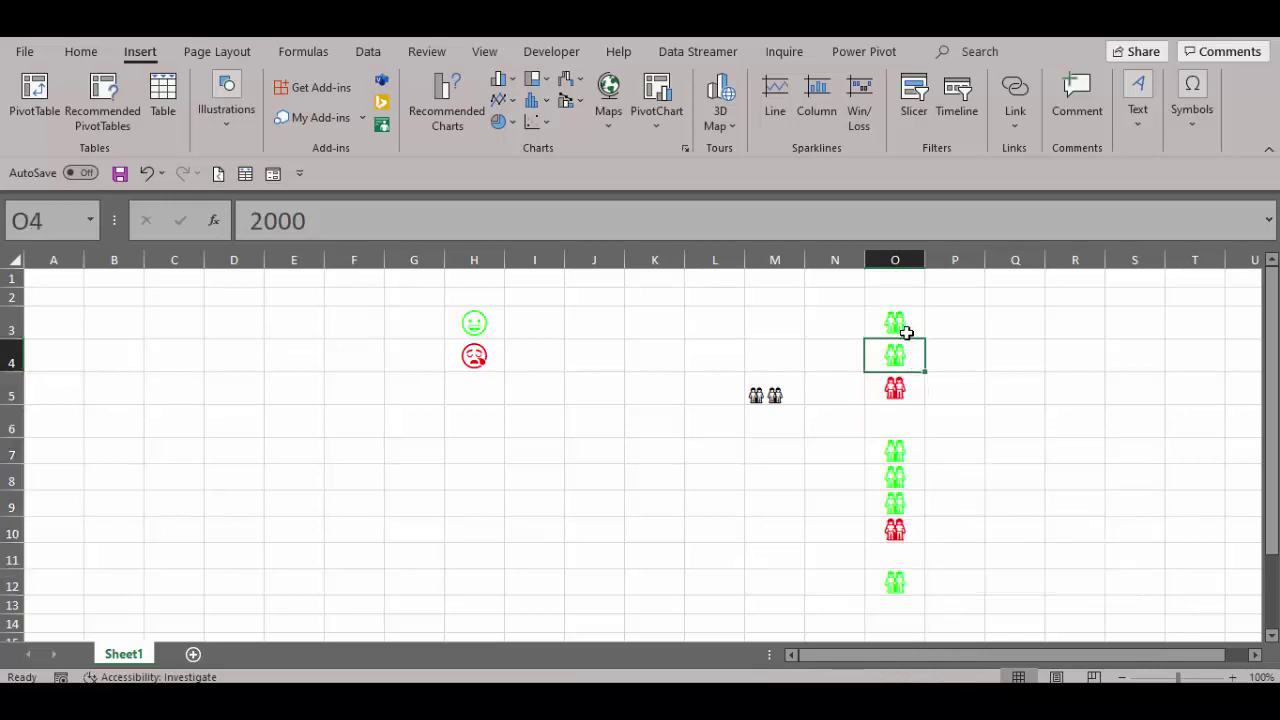
drag(900, 325, 892, 583)
key(ctrl+1)
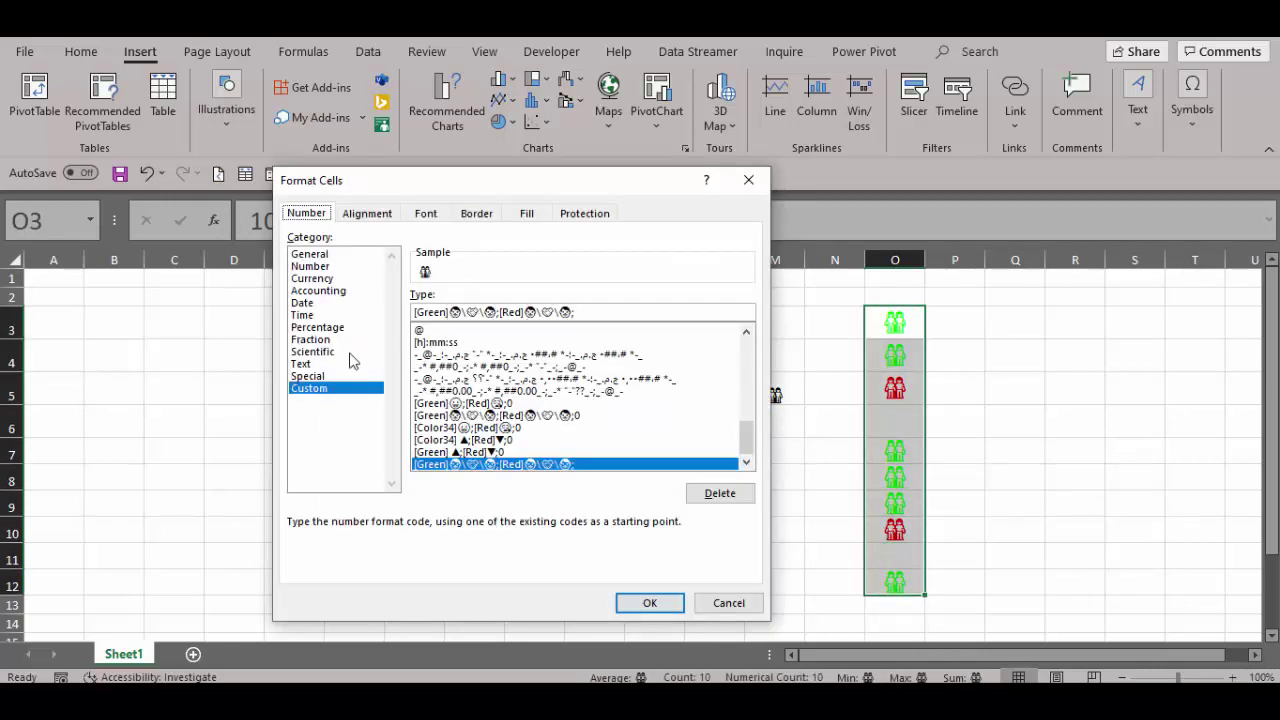
Preview the existing triangle and face custom formats, then pick the last custom format
click(470, 452)
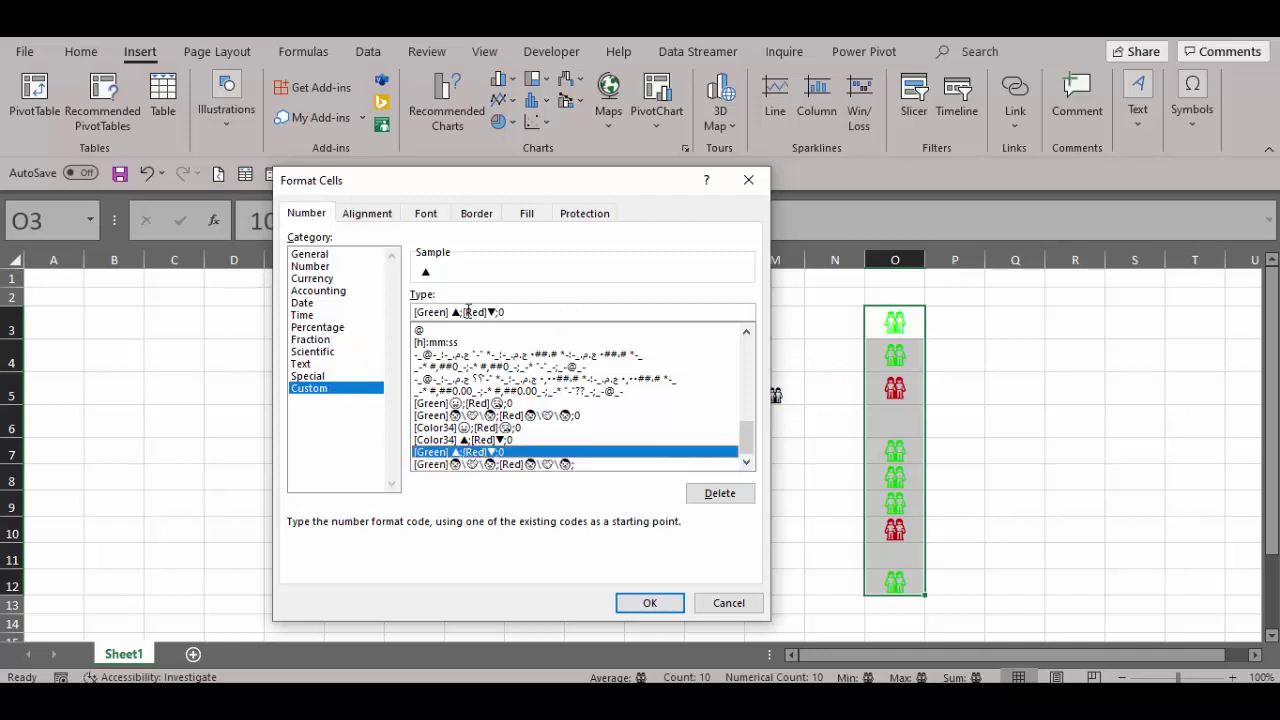
click(484, 432)
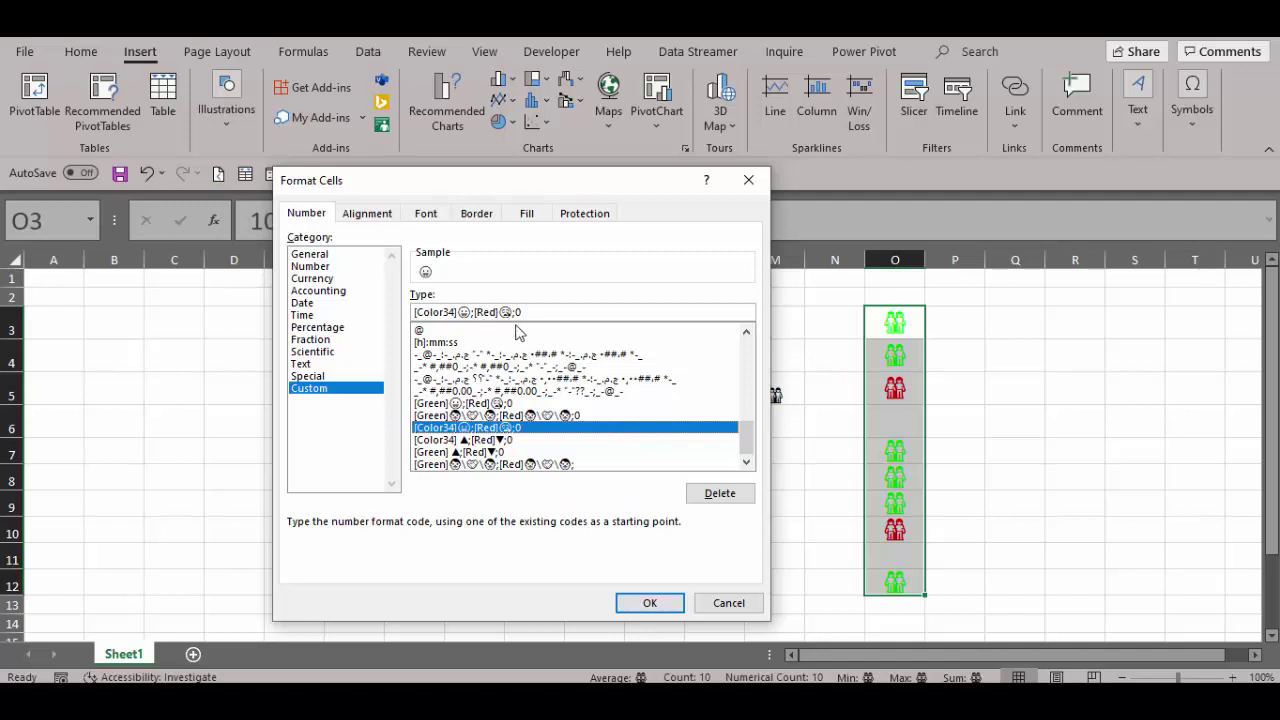
click(483, 442)
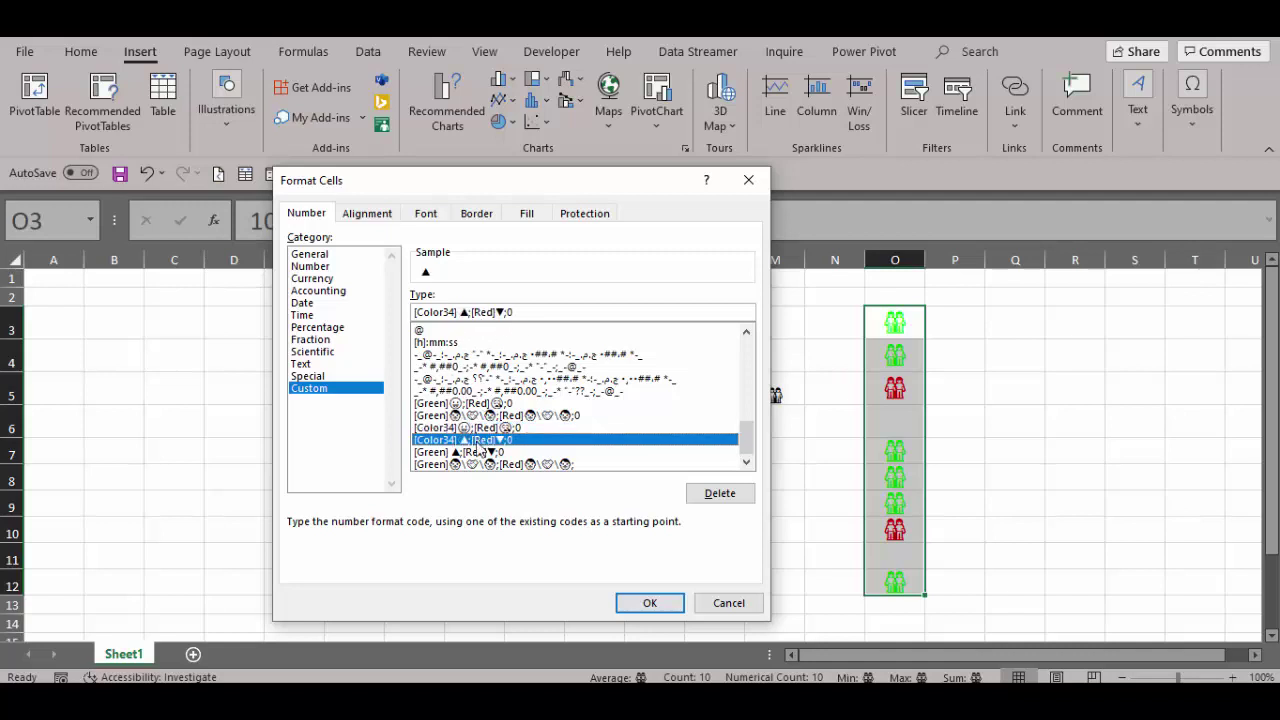
click(490, 454)
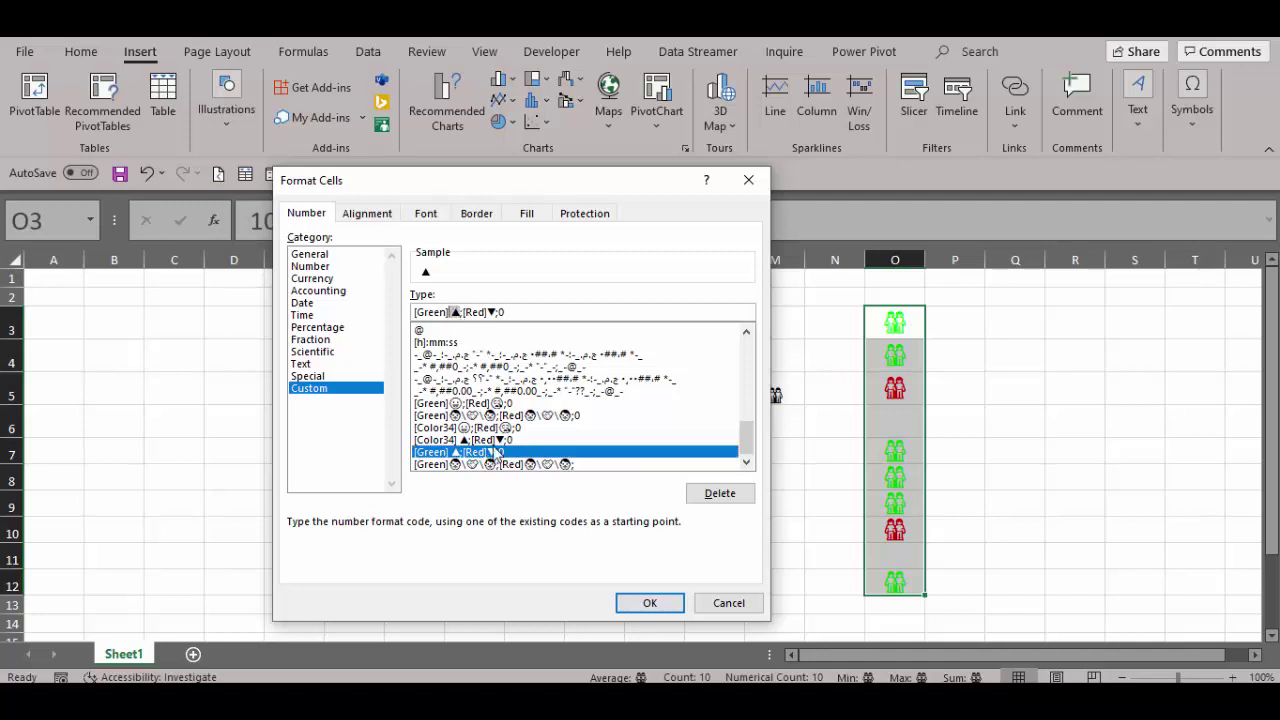
click(505, 470)
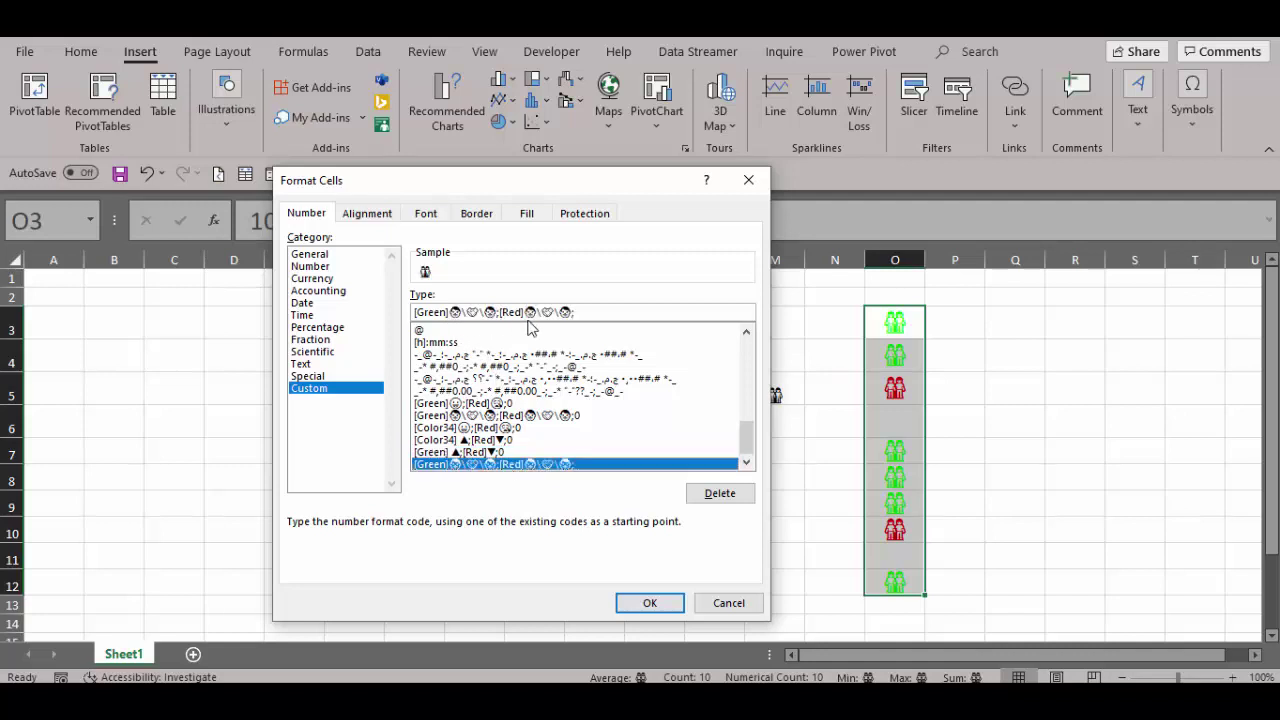
Change the format code to [Green]▲;[Red]▼;● and apply it to O3:O12
drag(578, 312, 496, 312)
key(Delete)
key(ctrl+z)
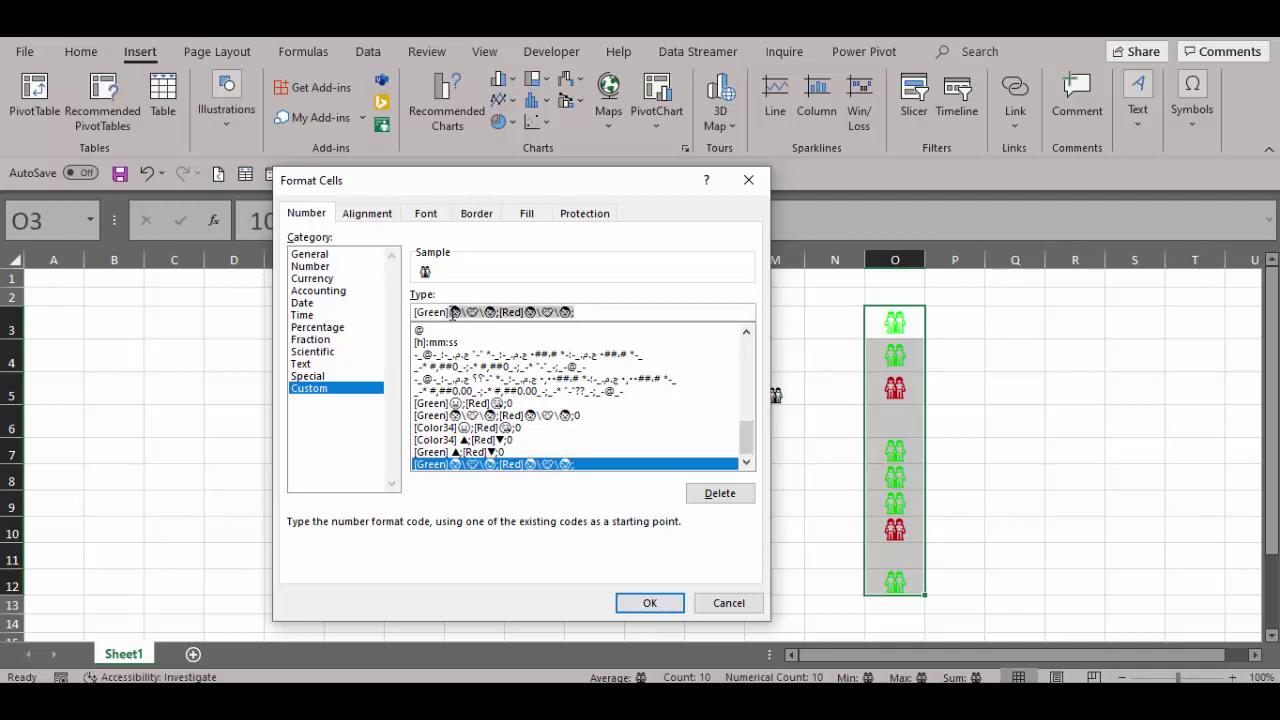
key(ctrl+v)
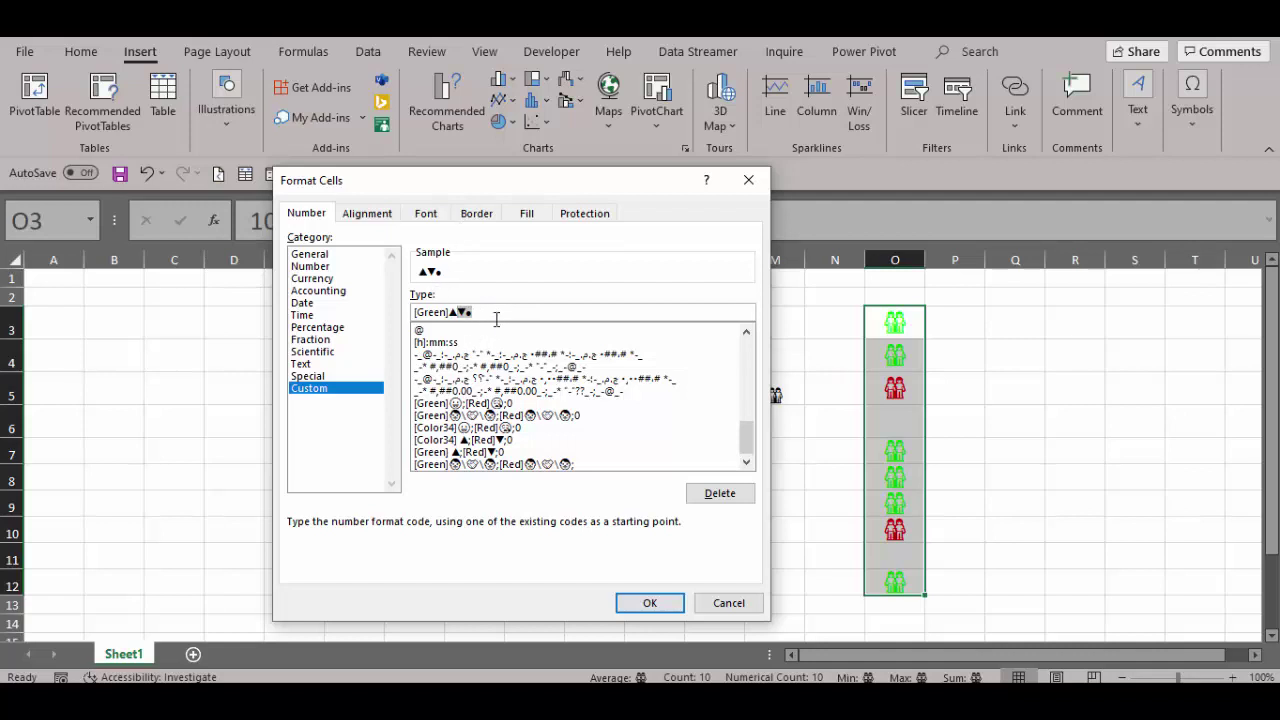
key(BackSpace)
text(▼●)
key(BackSpace)
text([Red)
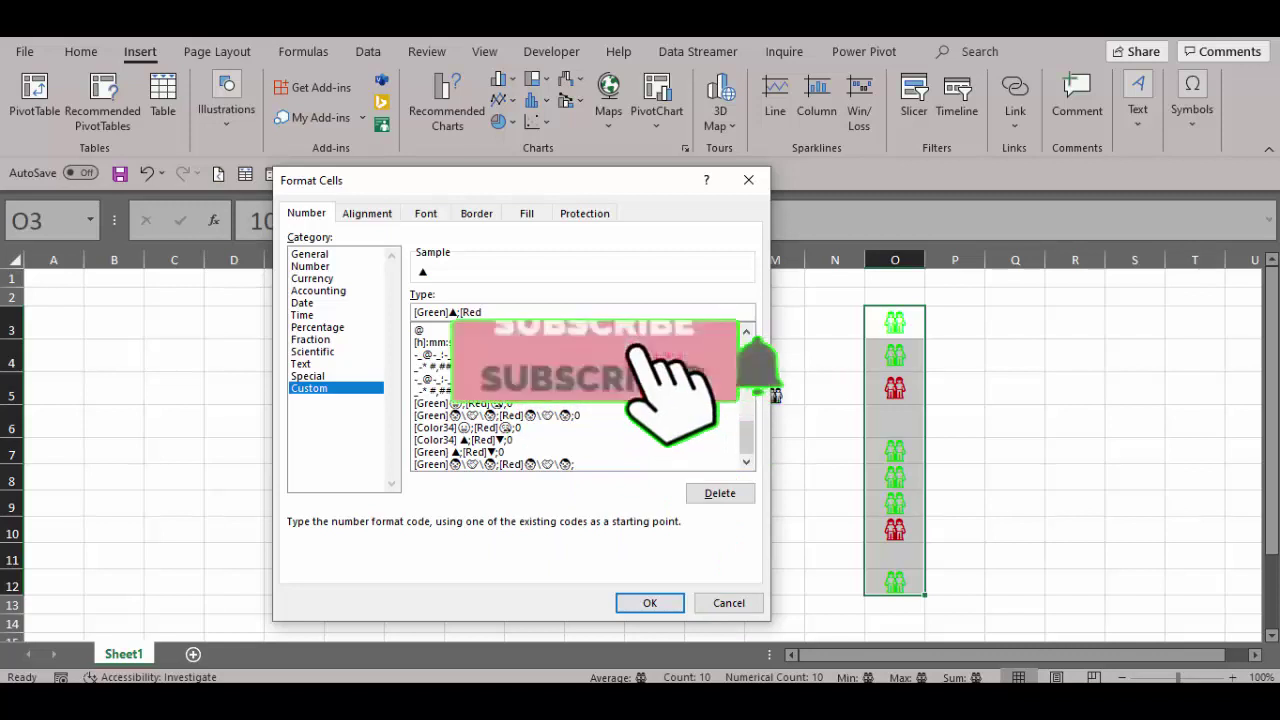
text(]▼●)
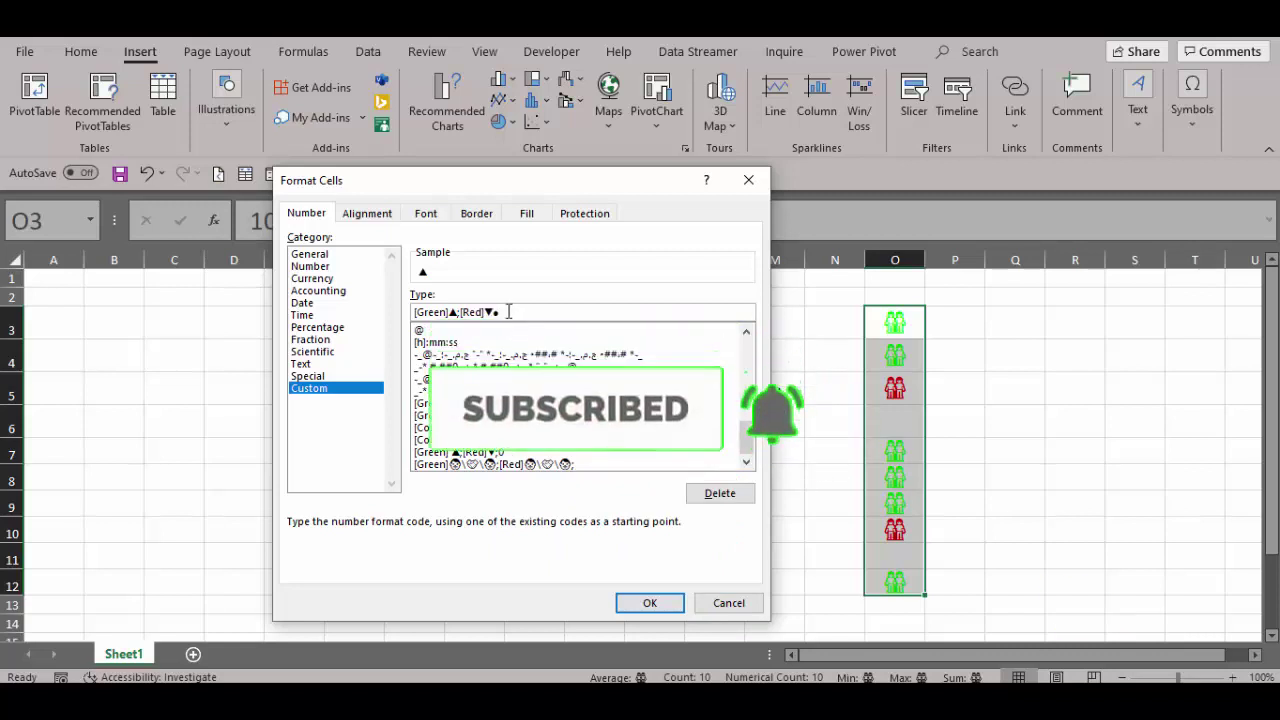
key(shift+Left)
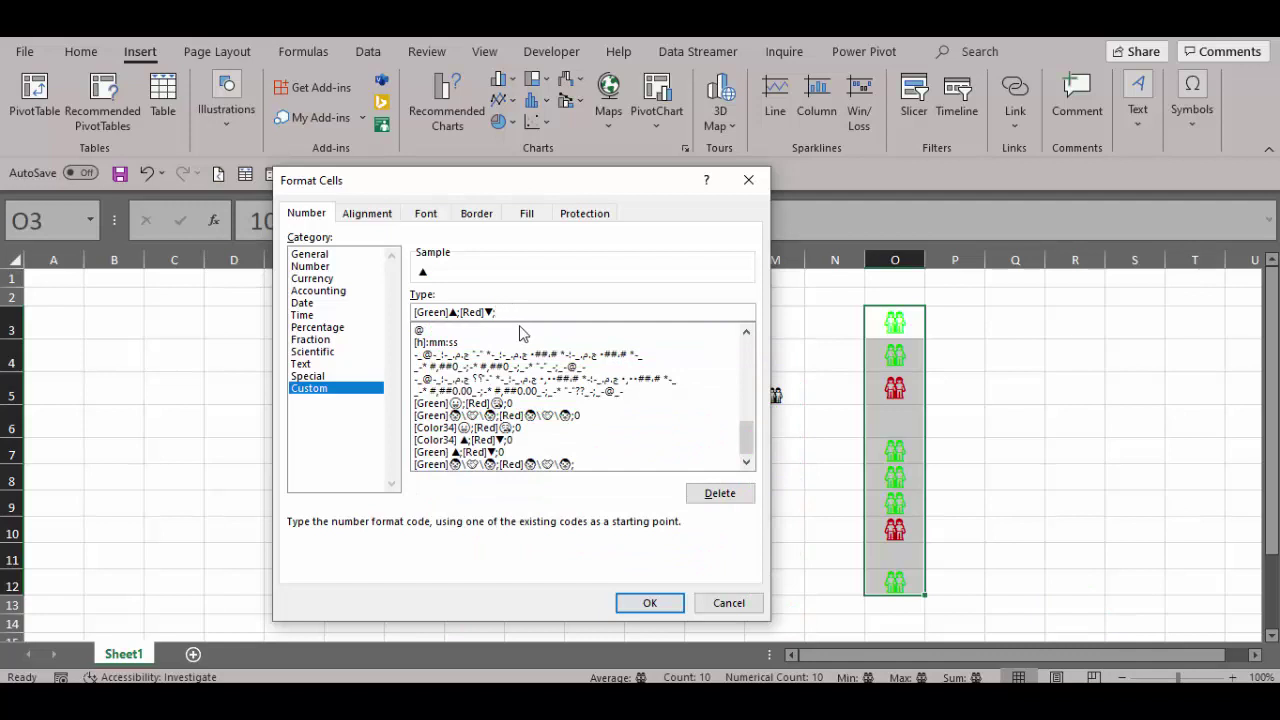
text(●)
click(666, 603)
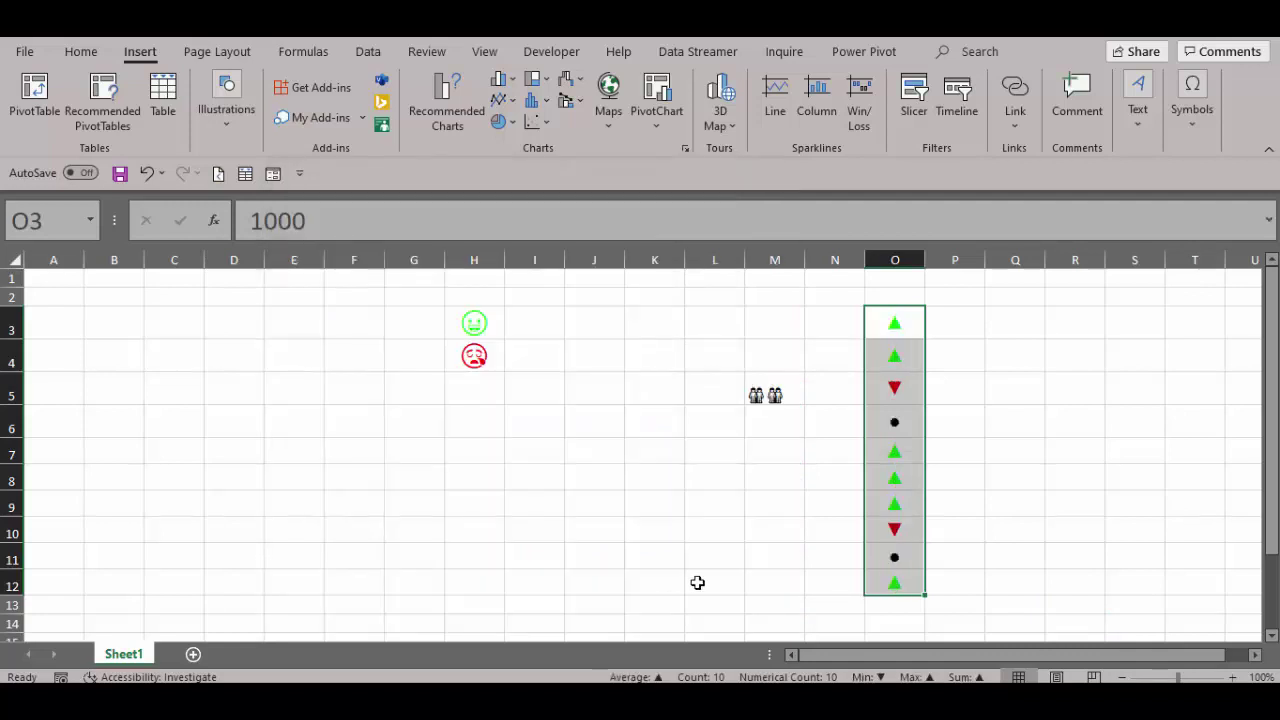
click(88, 52)
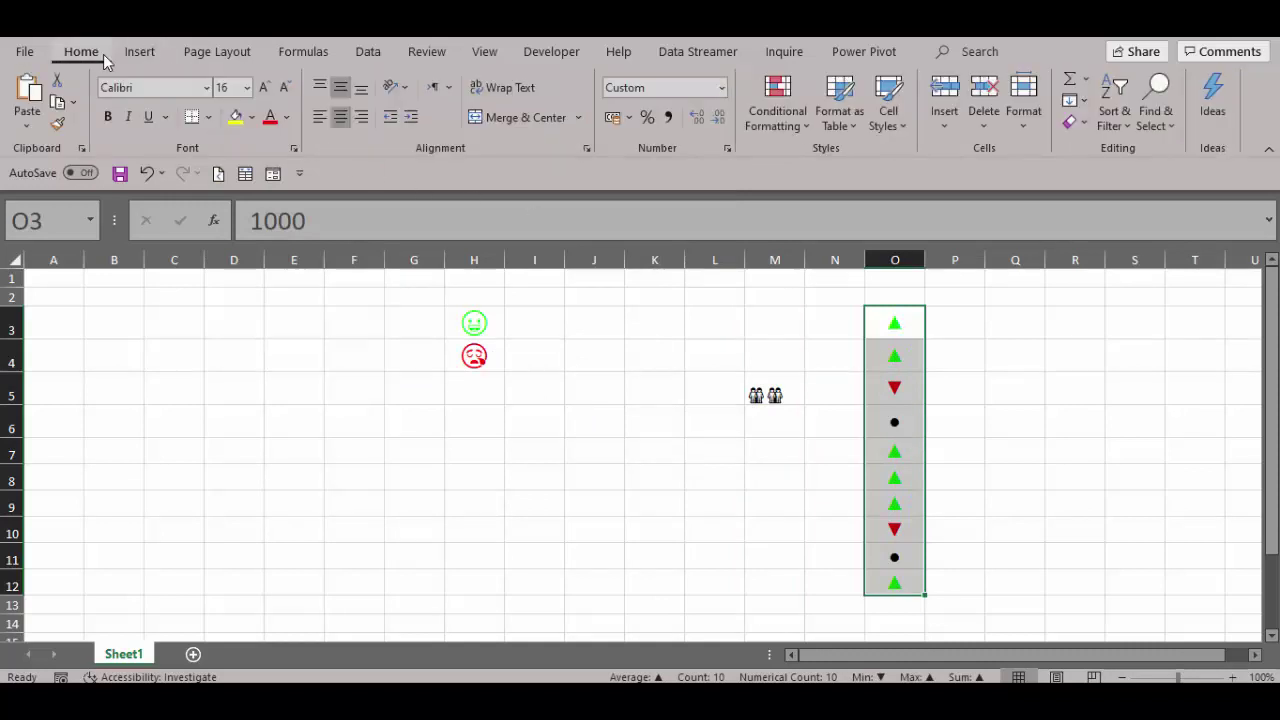
Increase the font size of the triangle and dot symbols in O3:O12 to 20
click(247, 88)
click(264, 87)
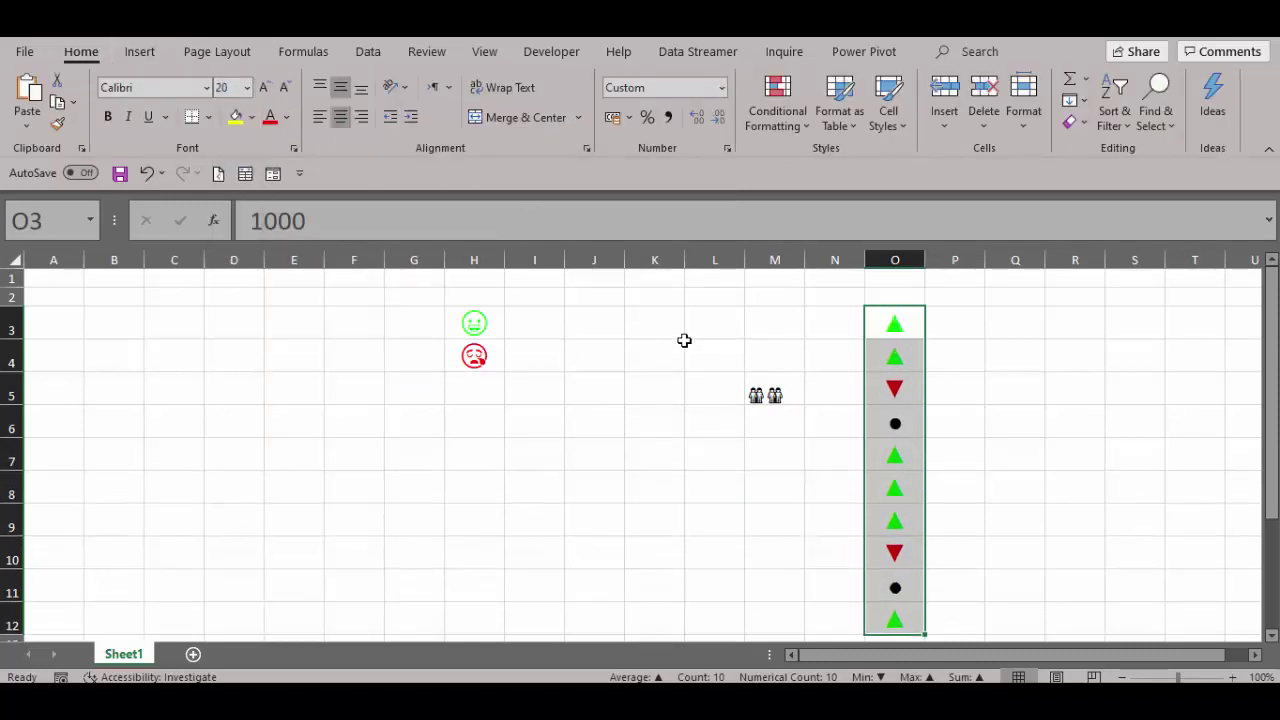
click(774, 421)
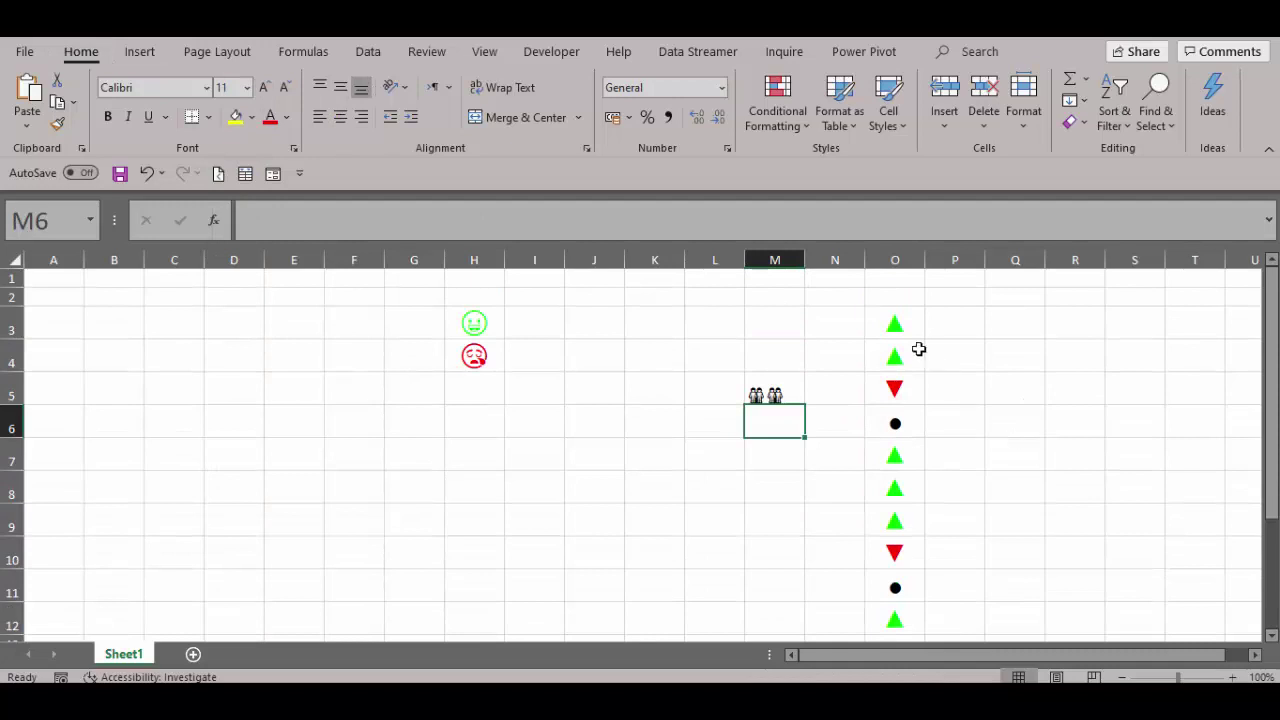
Reselect O3:O12 to check the enlarged size-20 symbols
drag(914, 349, 895, 620)
drag(894, 323, 890, 578)
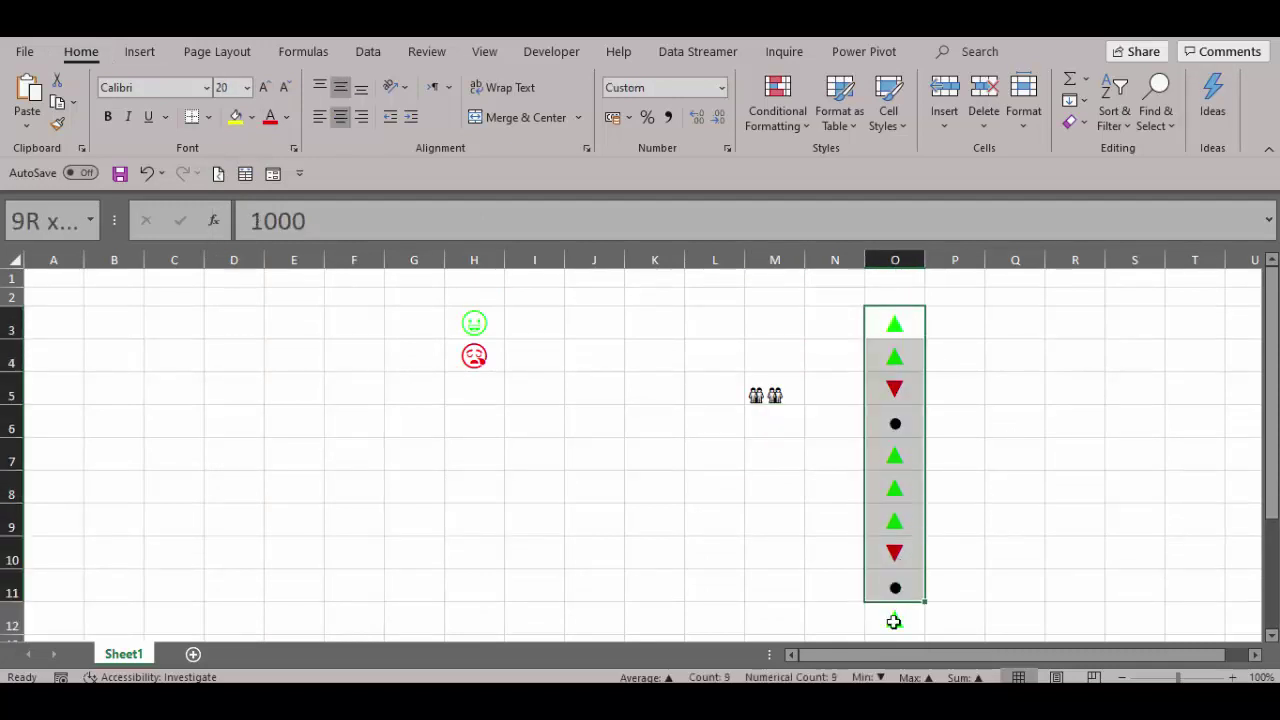
scroll(791, 443, up, 1)
click(880, 327)
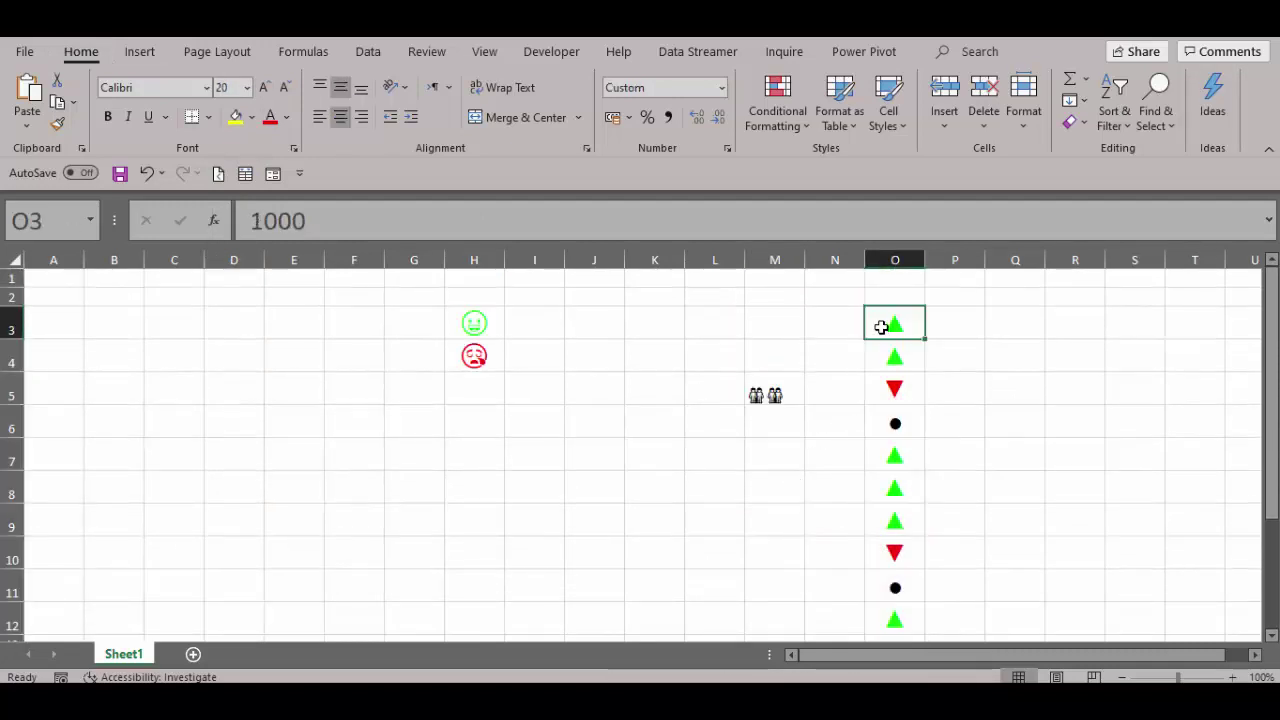
drag(894, 328, 893, 618)
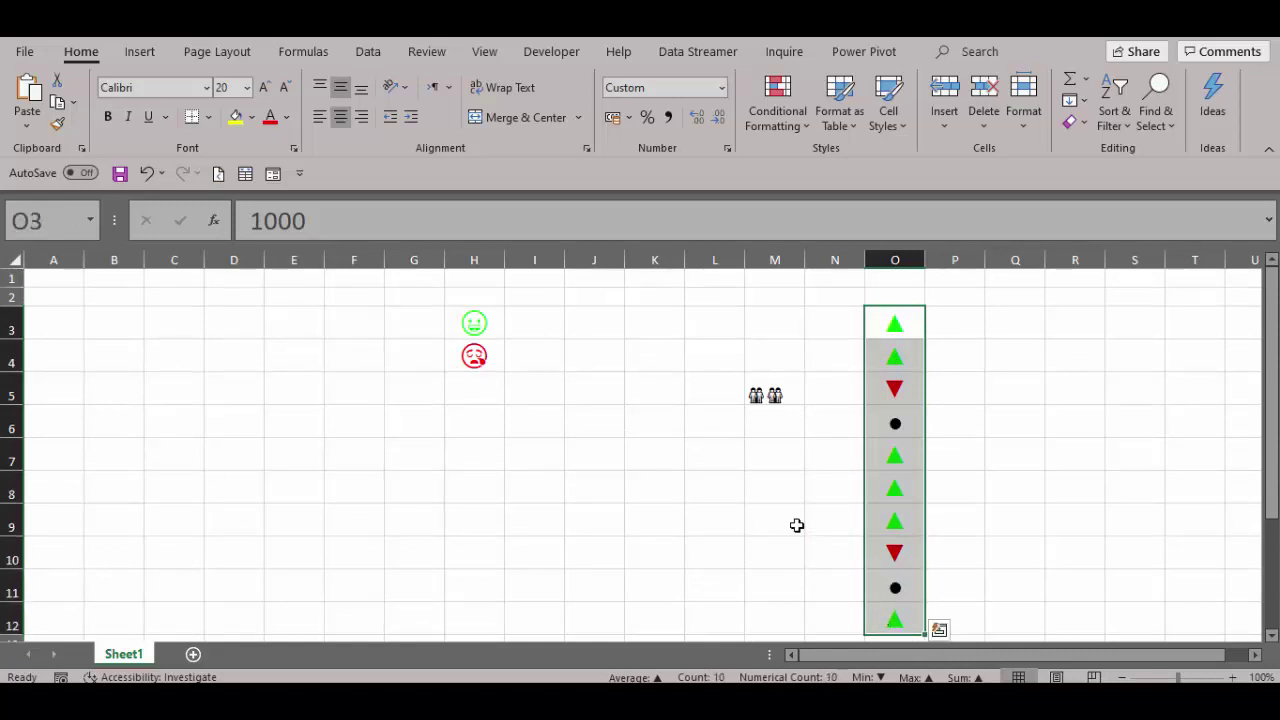
click(641, 392)
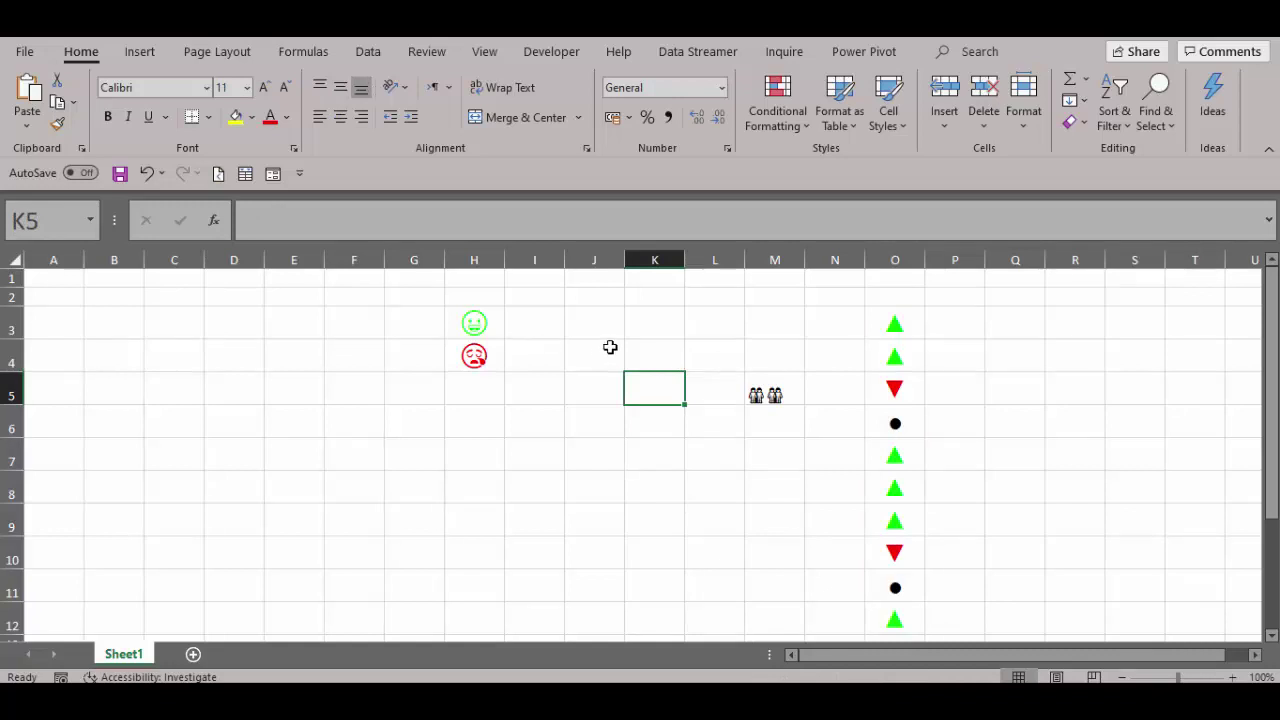
click(402, 424)
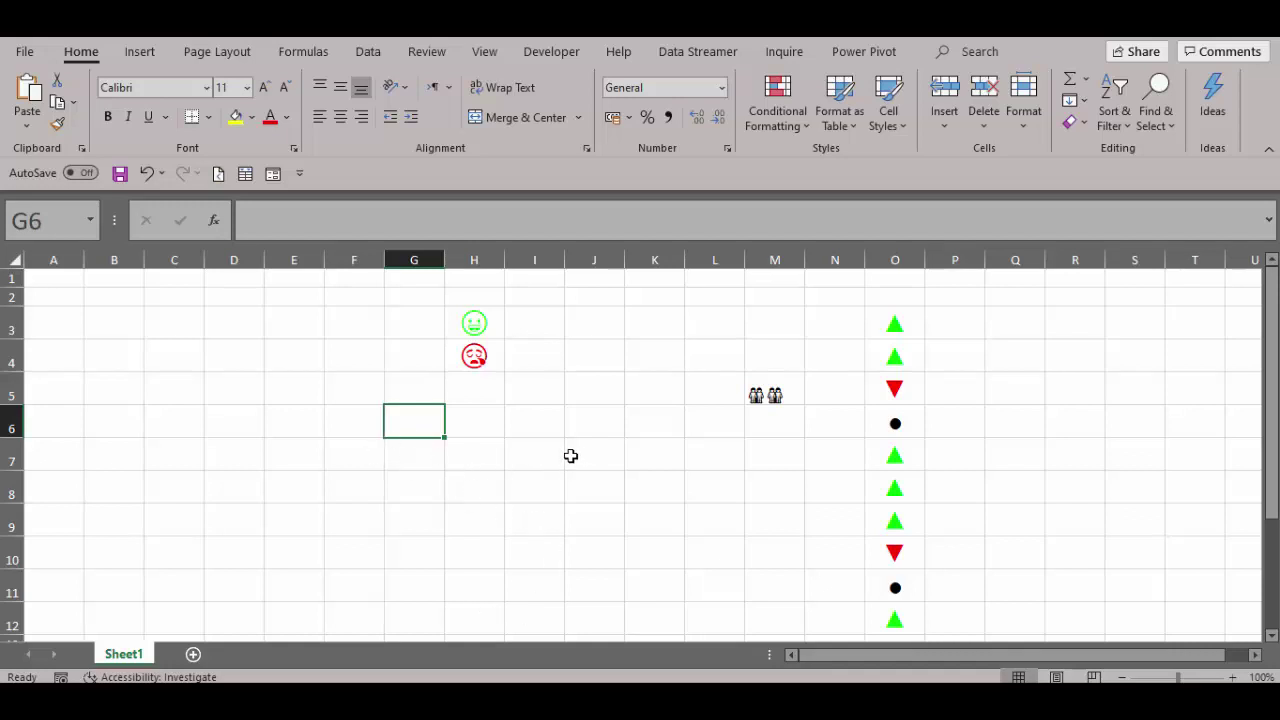
drag(570, 456, 297, 457)
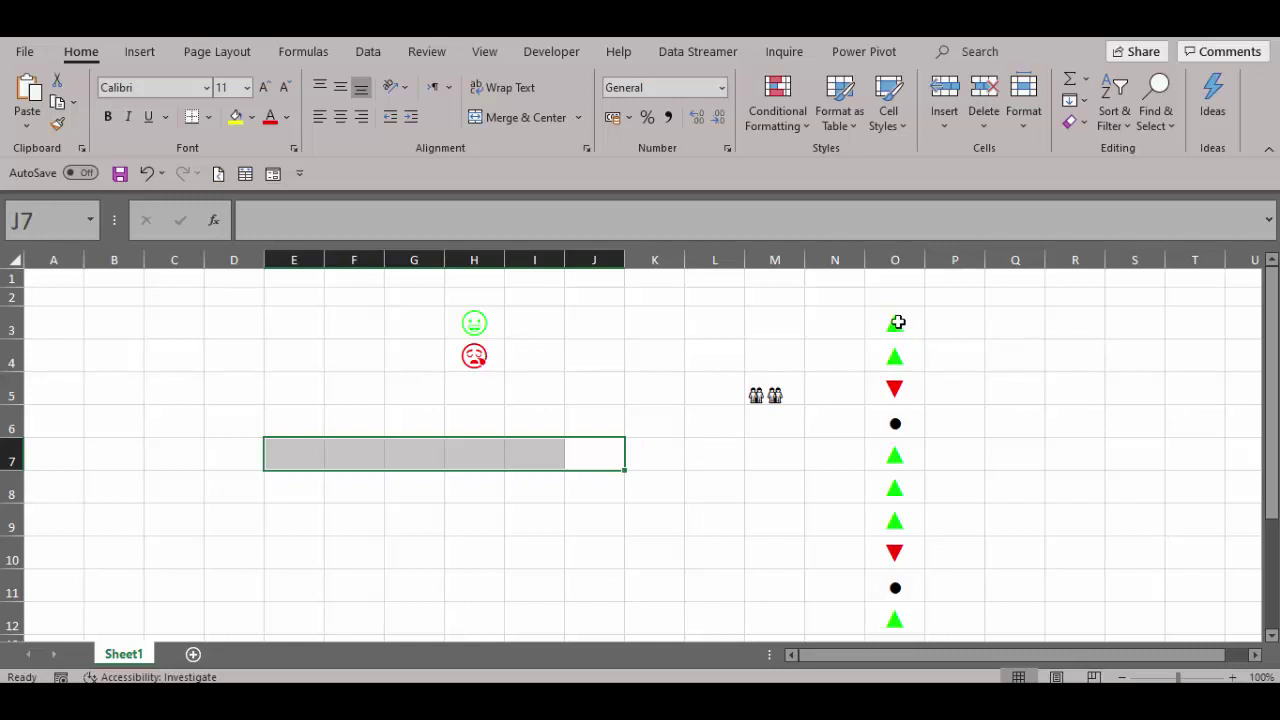
drag(898, 323, 895, 615)
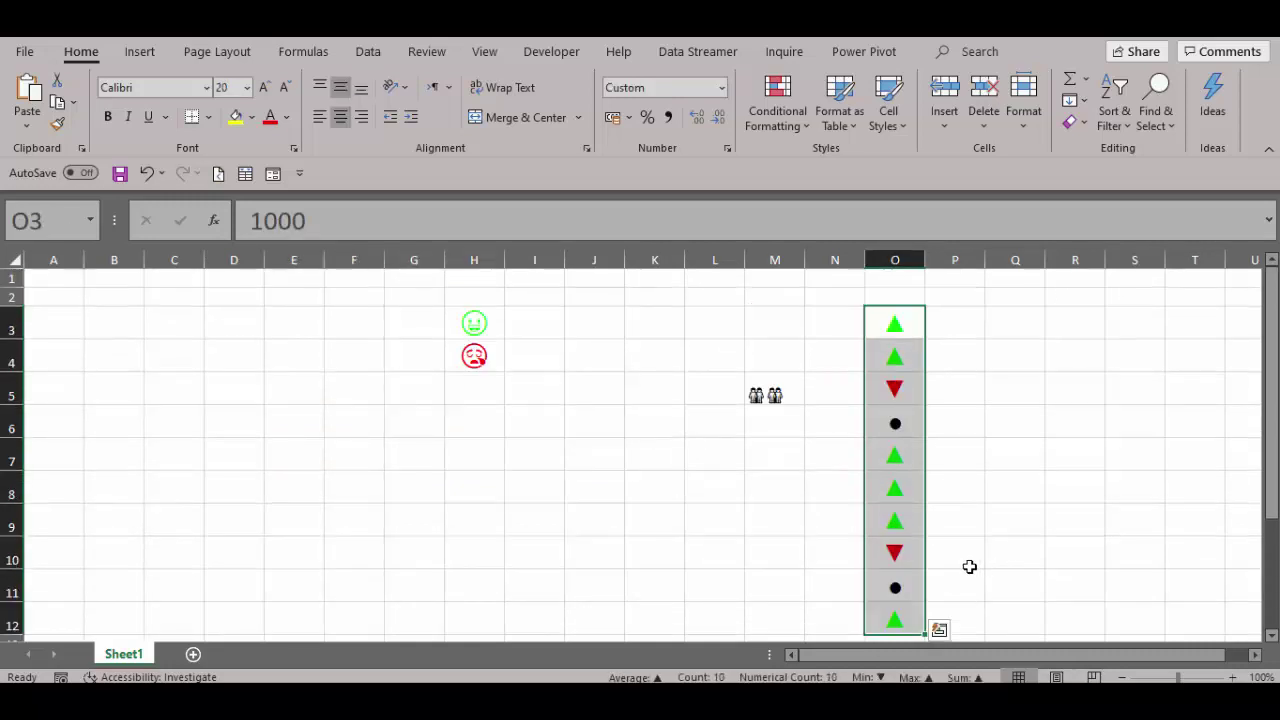
Change [Green] to [Color30] in O3:O12's custom format code for dark red up triangles
key(ctrl+1)
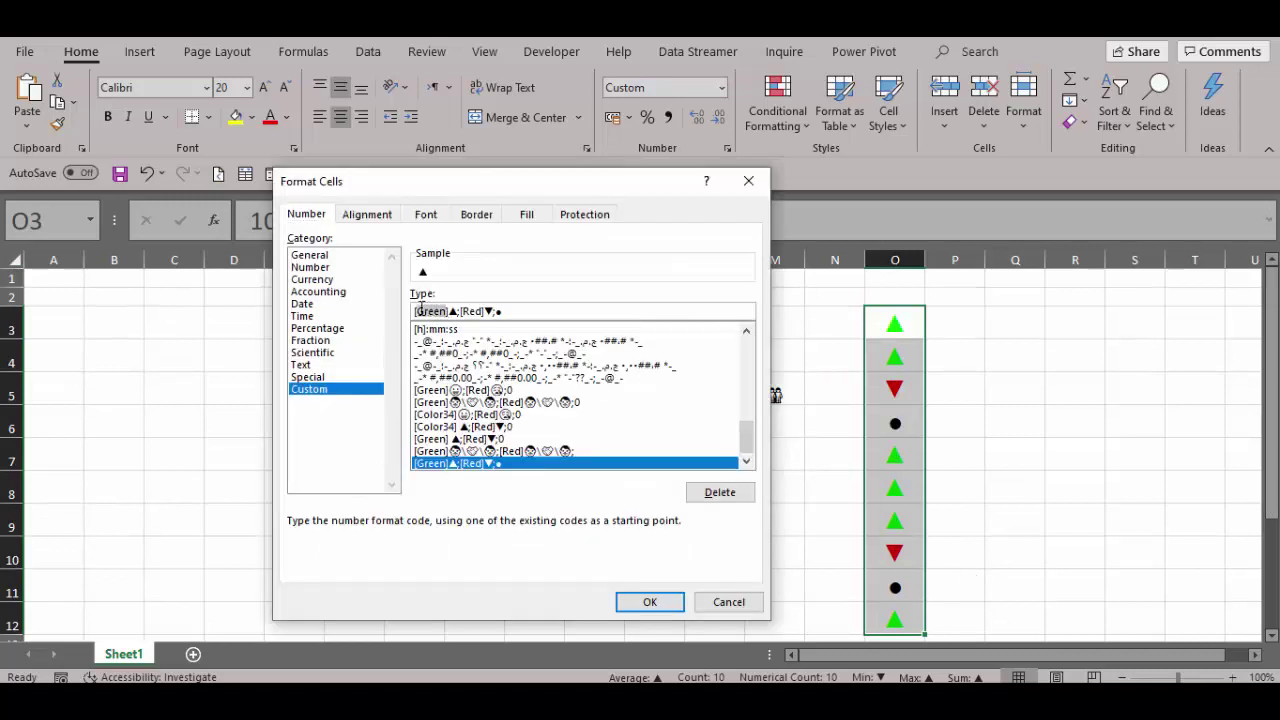
text([)
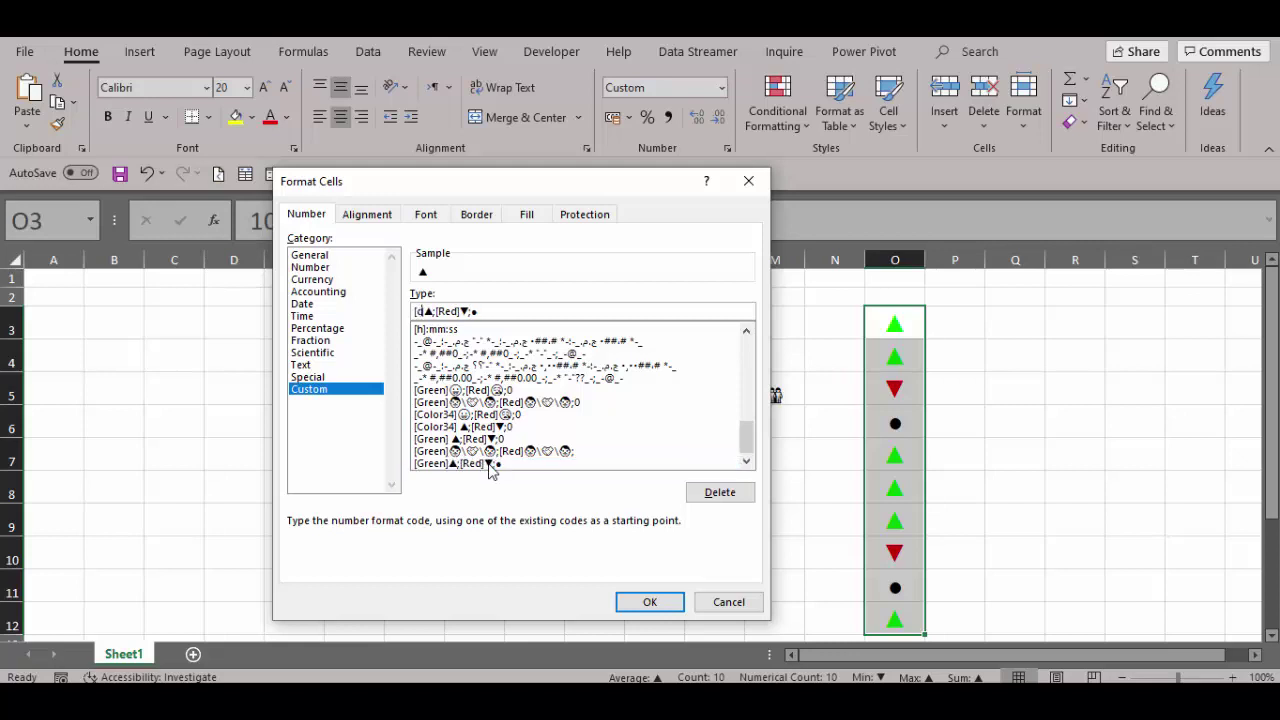
text(color])
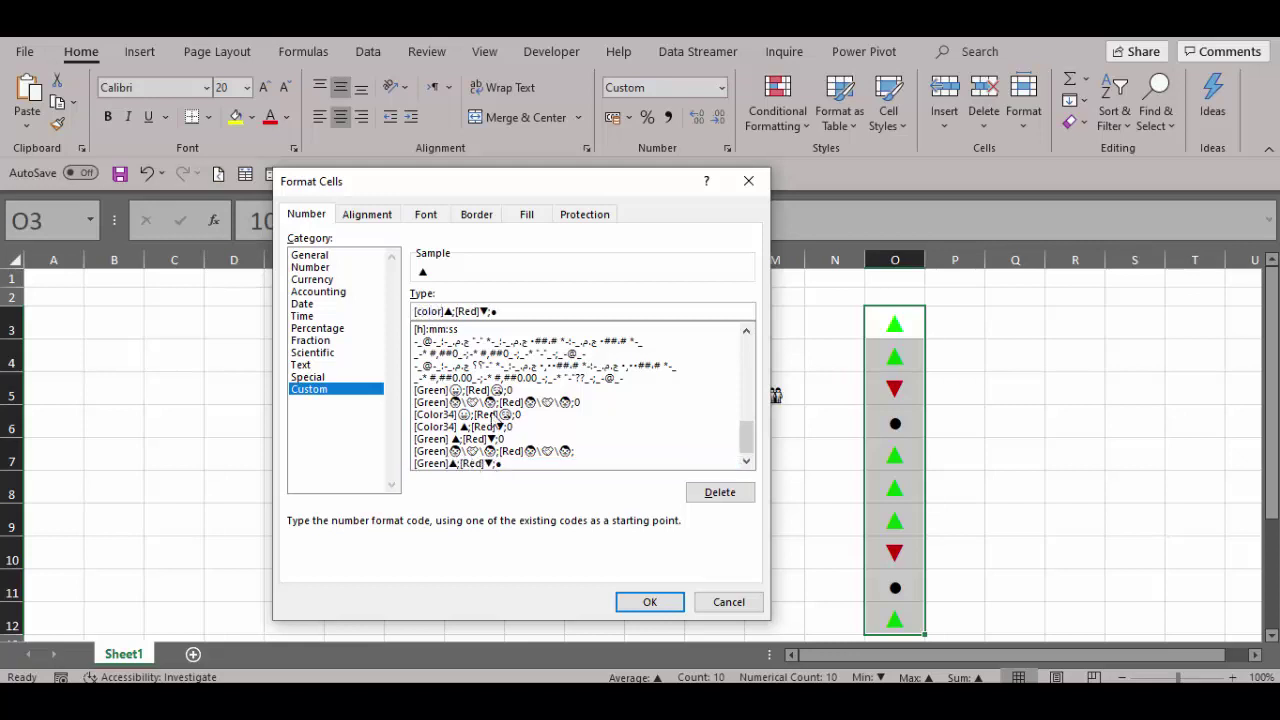
text(30)
click(648, 602)
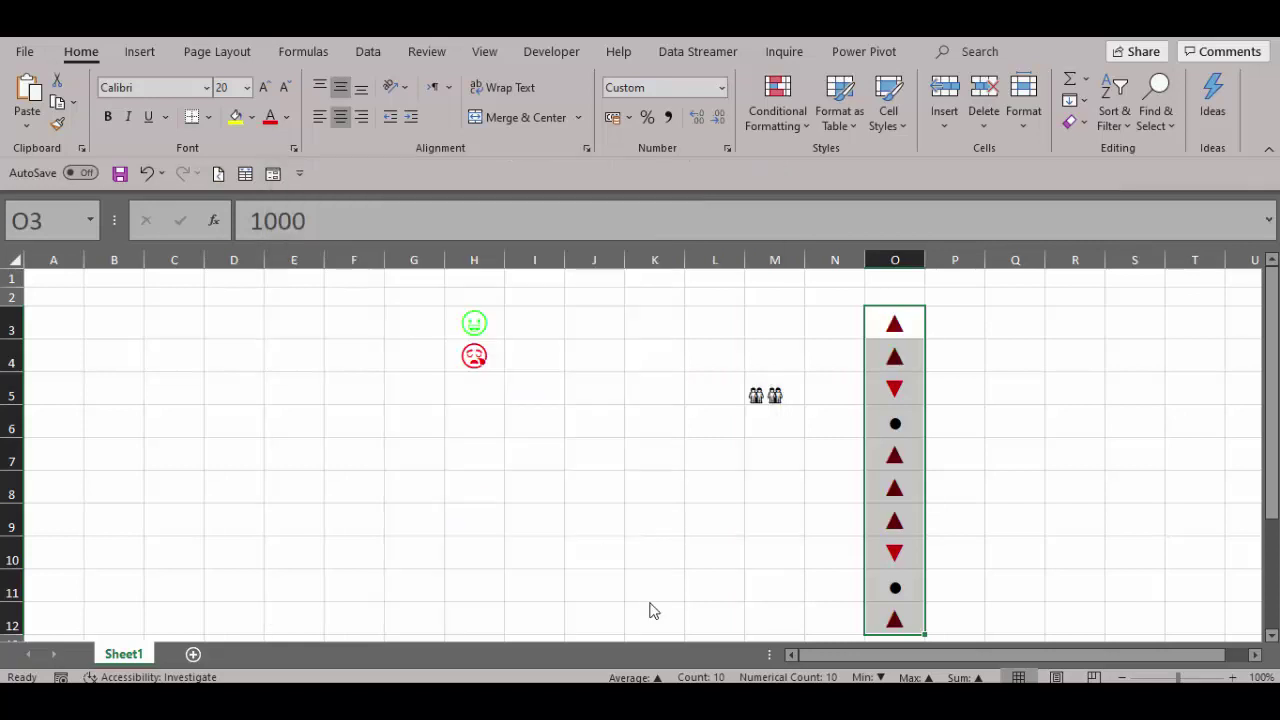
click(955, 422)
drag(895, 325, 895, 620)
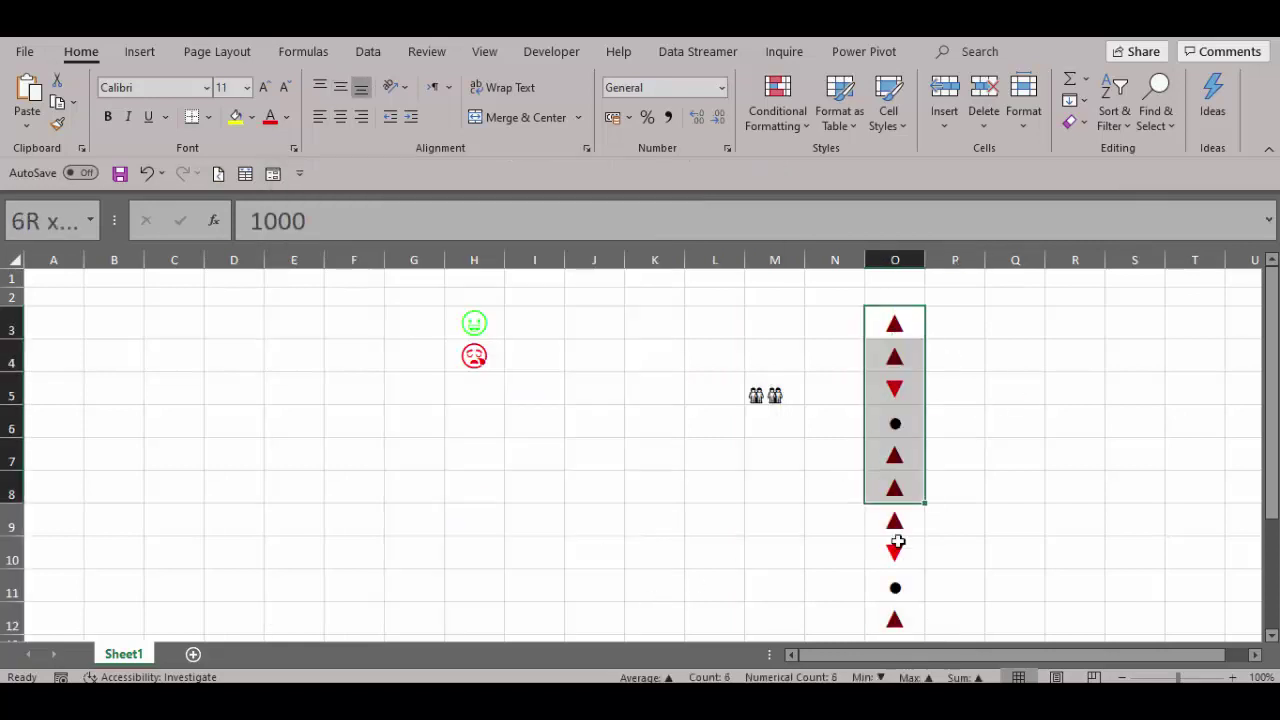
click(1023, 491)
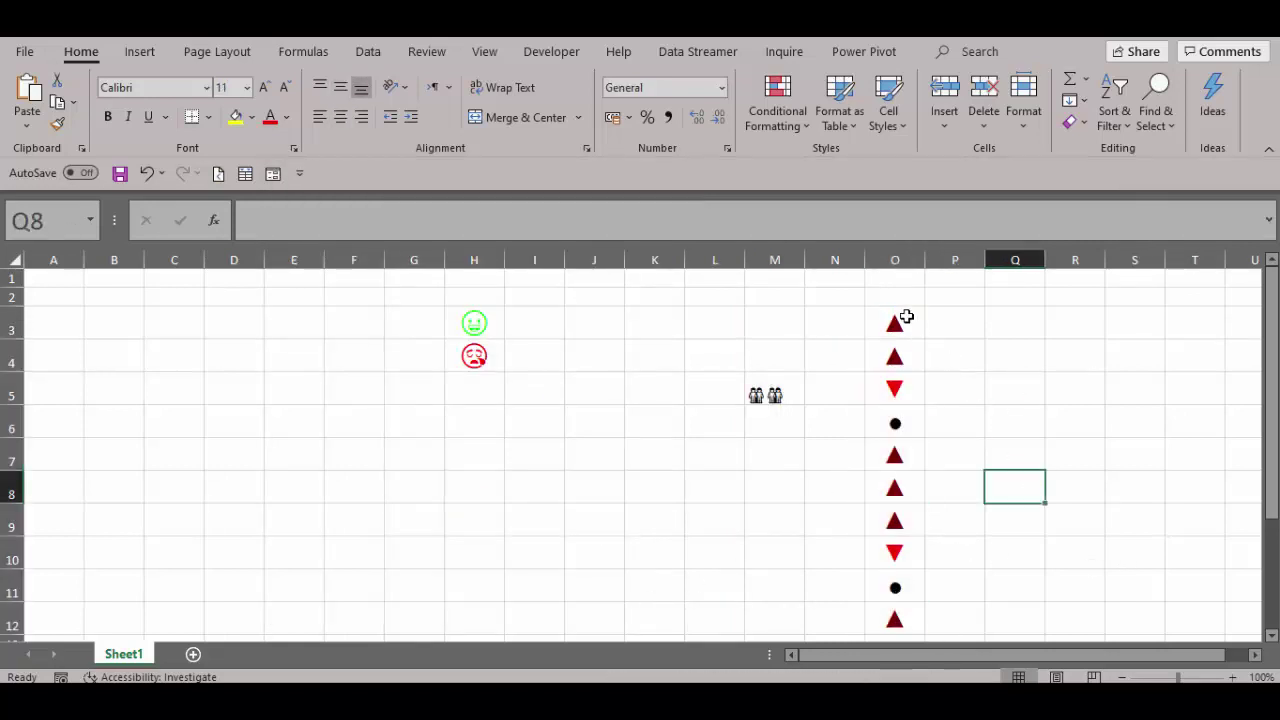
click(320, 366)
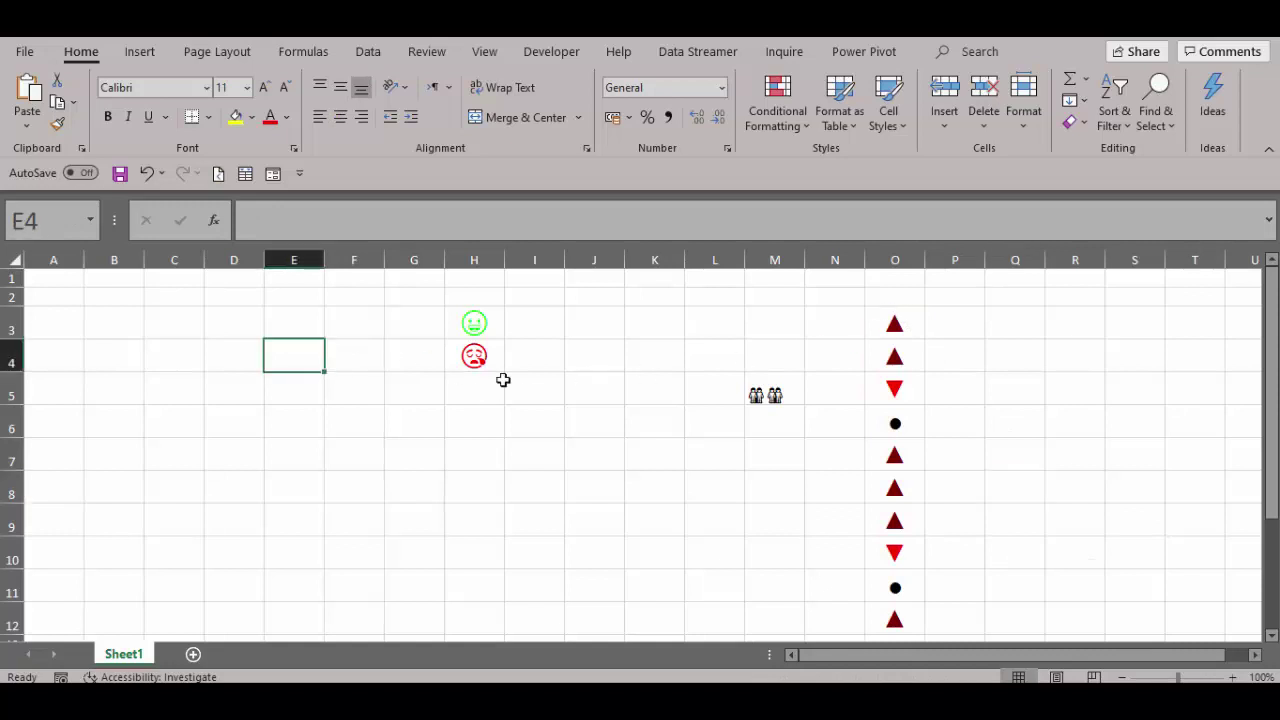
click(342, 365)
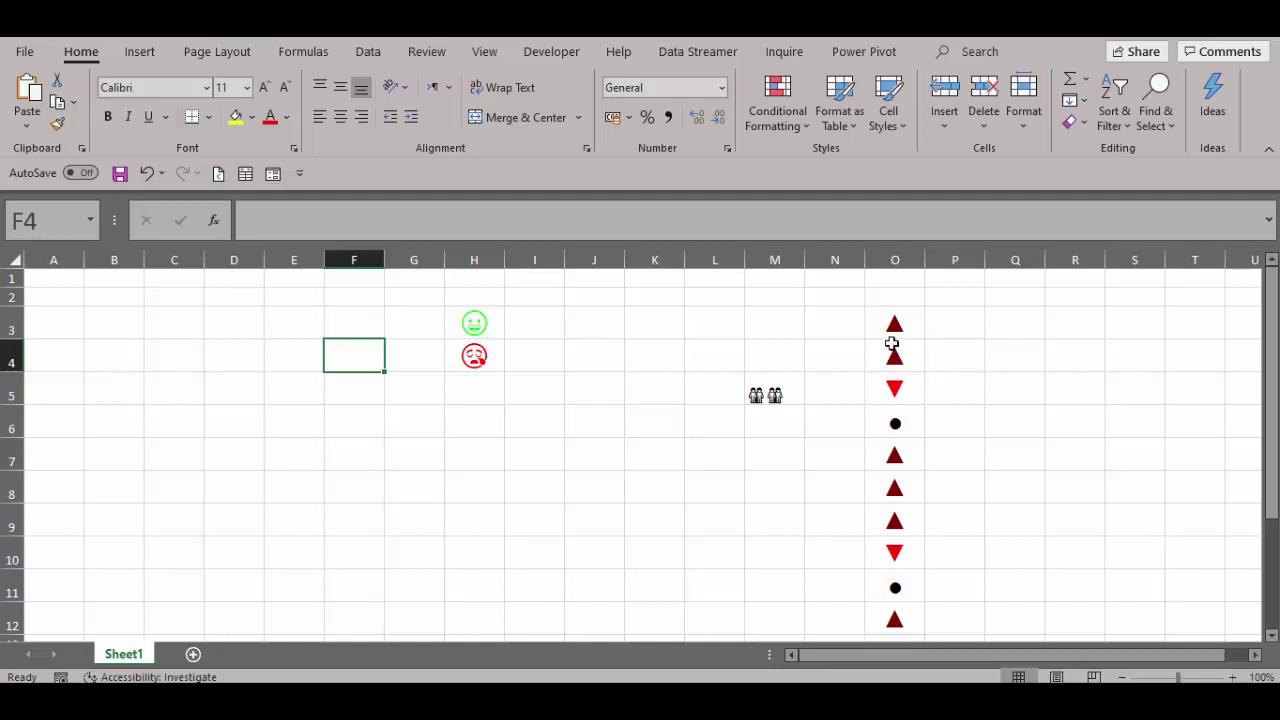
drag(891, 337, 894, 592)
scroll(820, 390, up, 1)
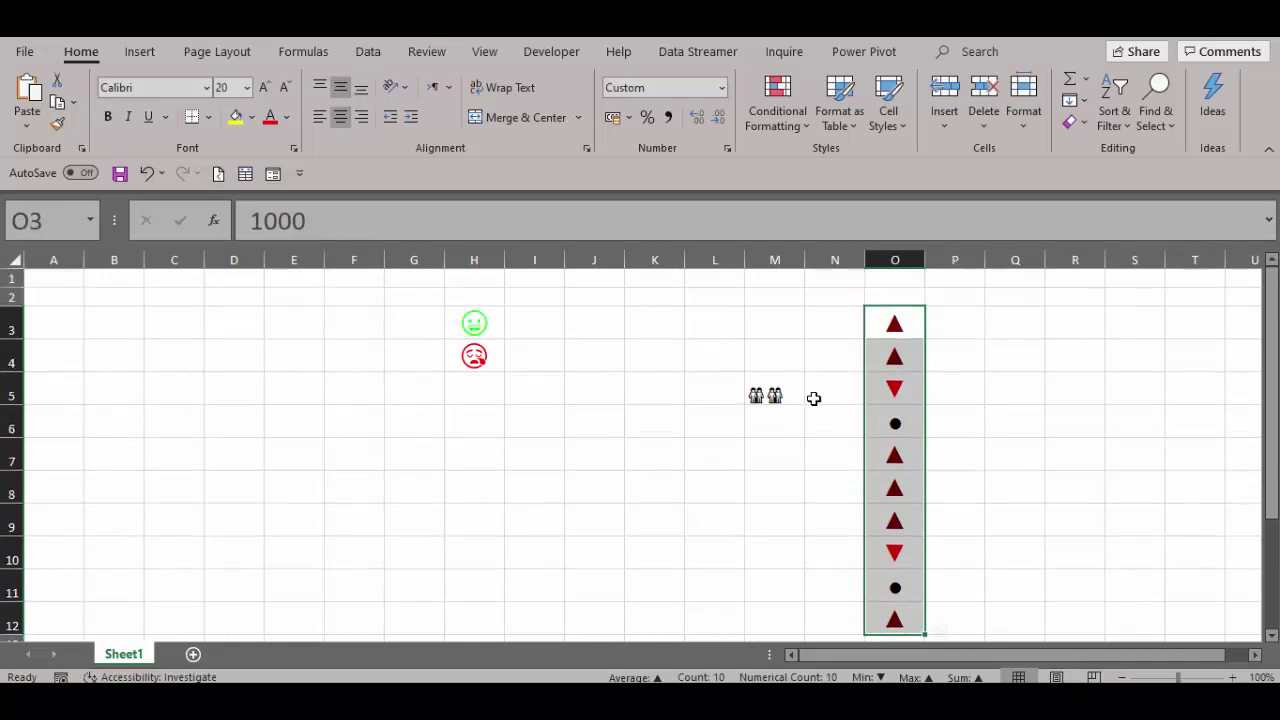
click(848, 328)
click(870, 324)
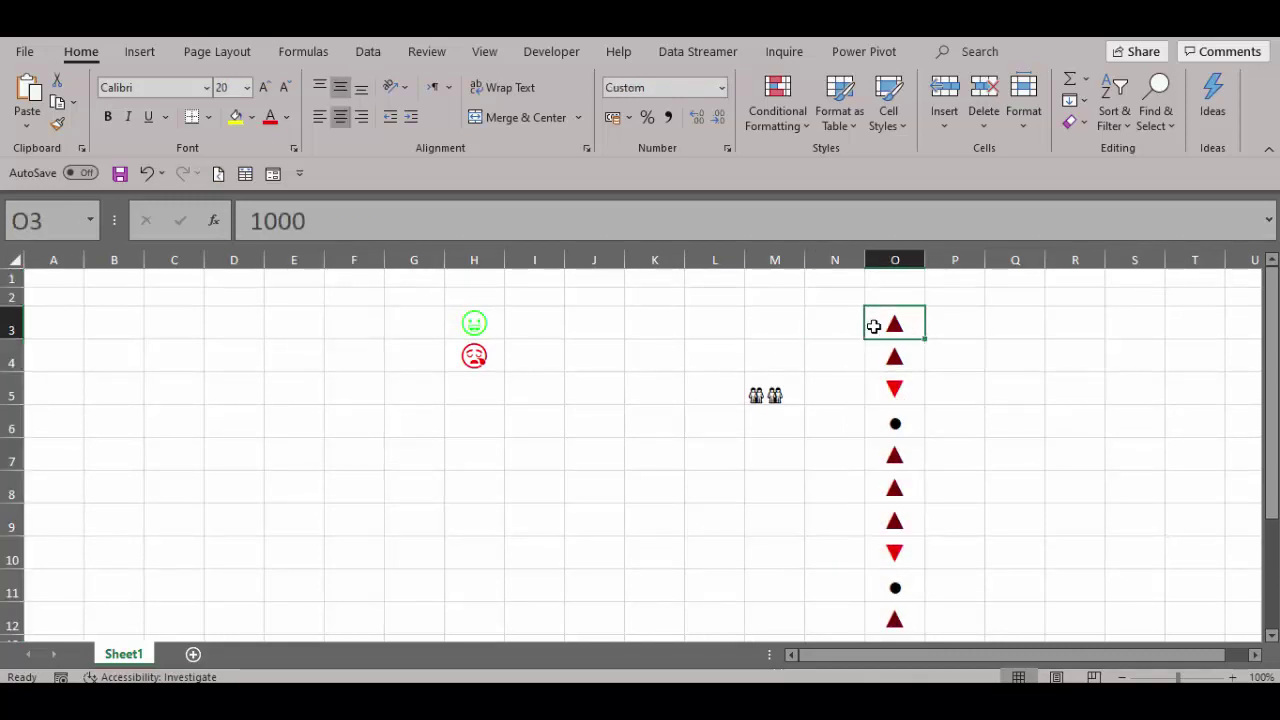
click(905, 362)
click(895, 388)
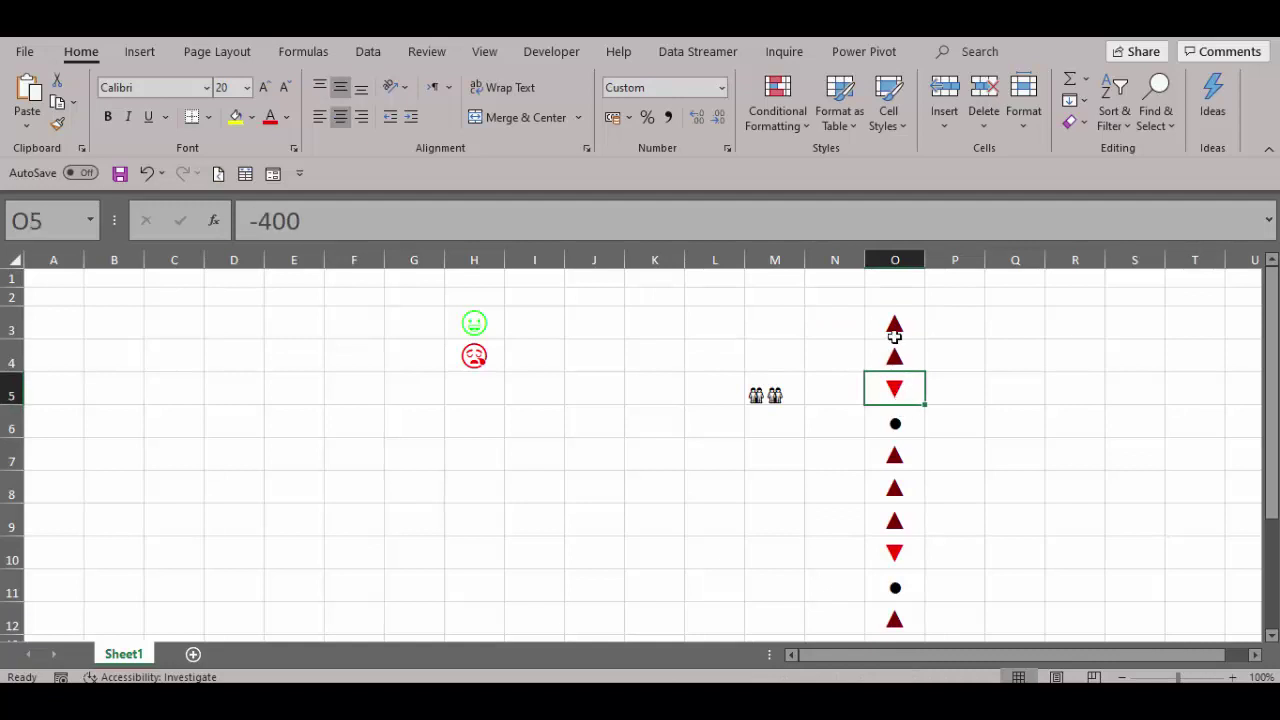
mouse_move(894, 330)
mouse_down()
mouse_move(879, 668)
mouse_move(895, 590)
mouse_up()
Copy O3:O12 and paste it into N3:N12
key(ctrl+c)
scroll(800, 477, up, 1)
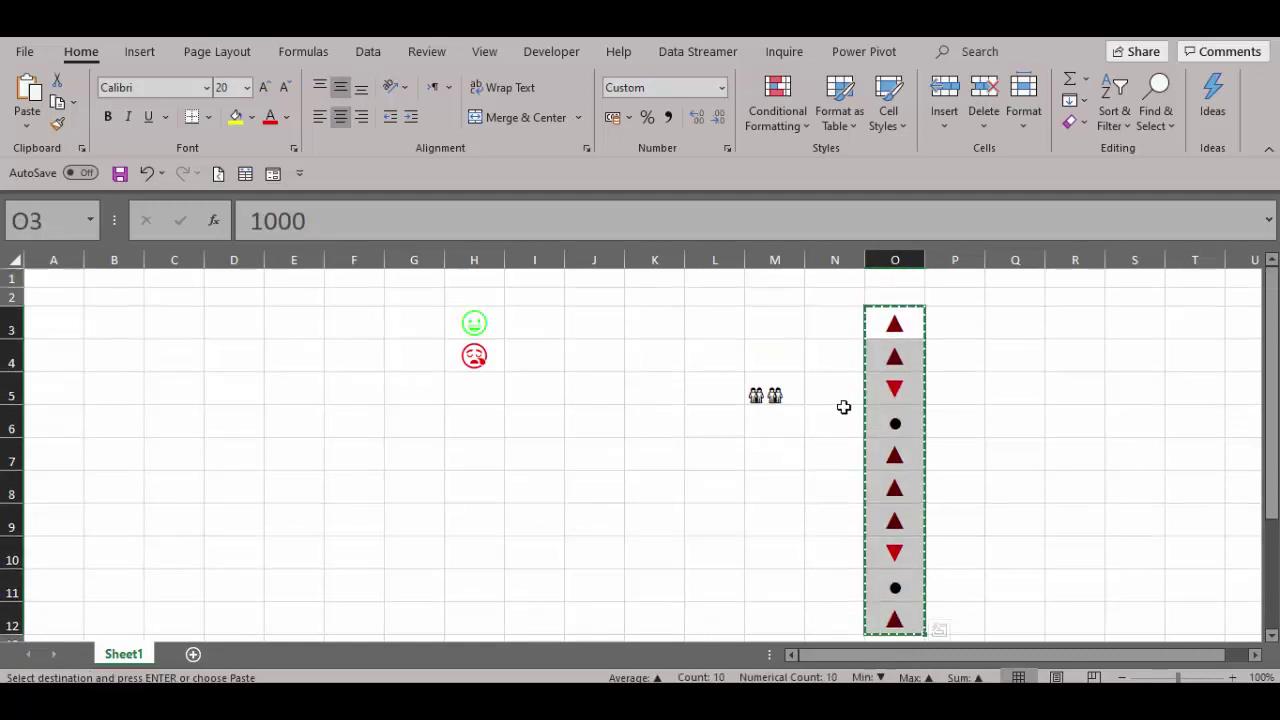
click(843, 335)
key(ctrl+v)
drag(843, 335, 826, 570)
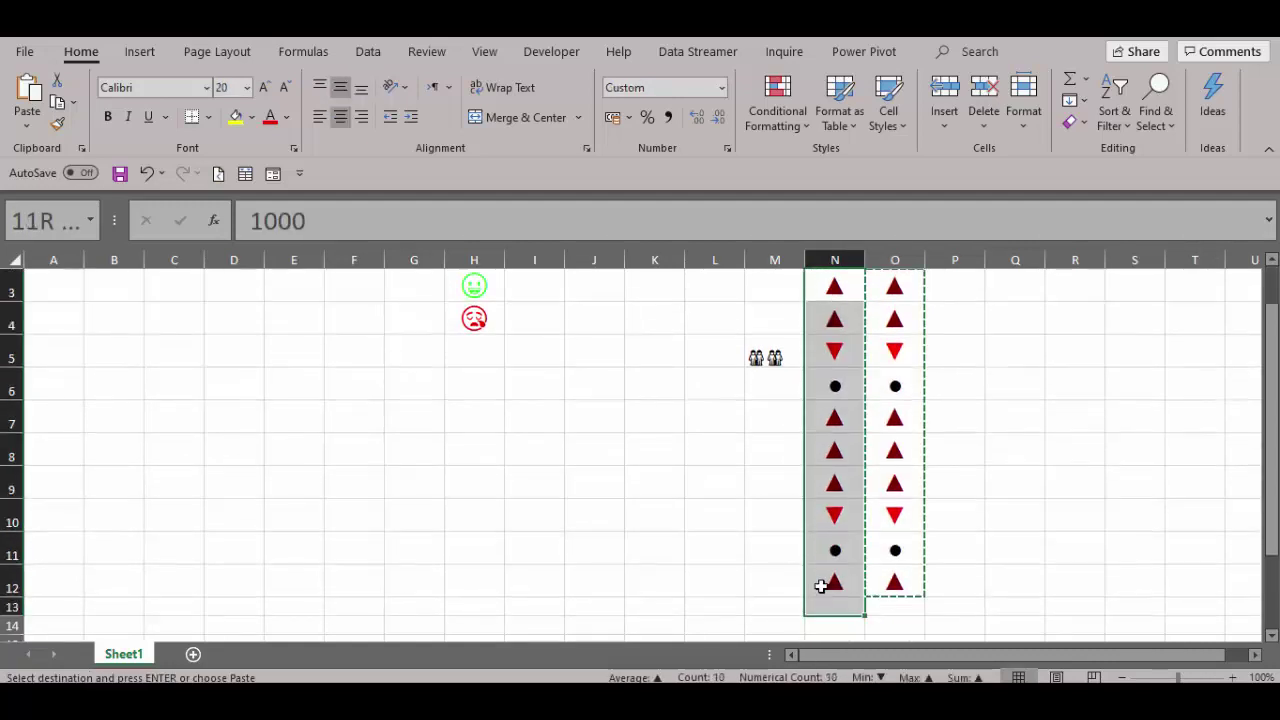
Clear the custom format code on N3:N12 and apply General so plain numbers show
key(ctrl+1)
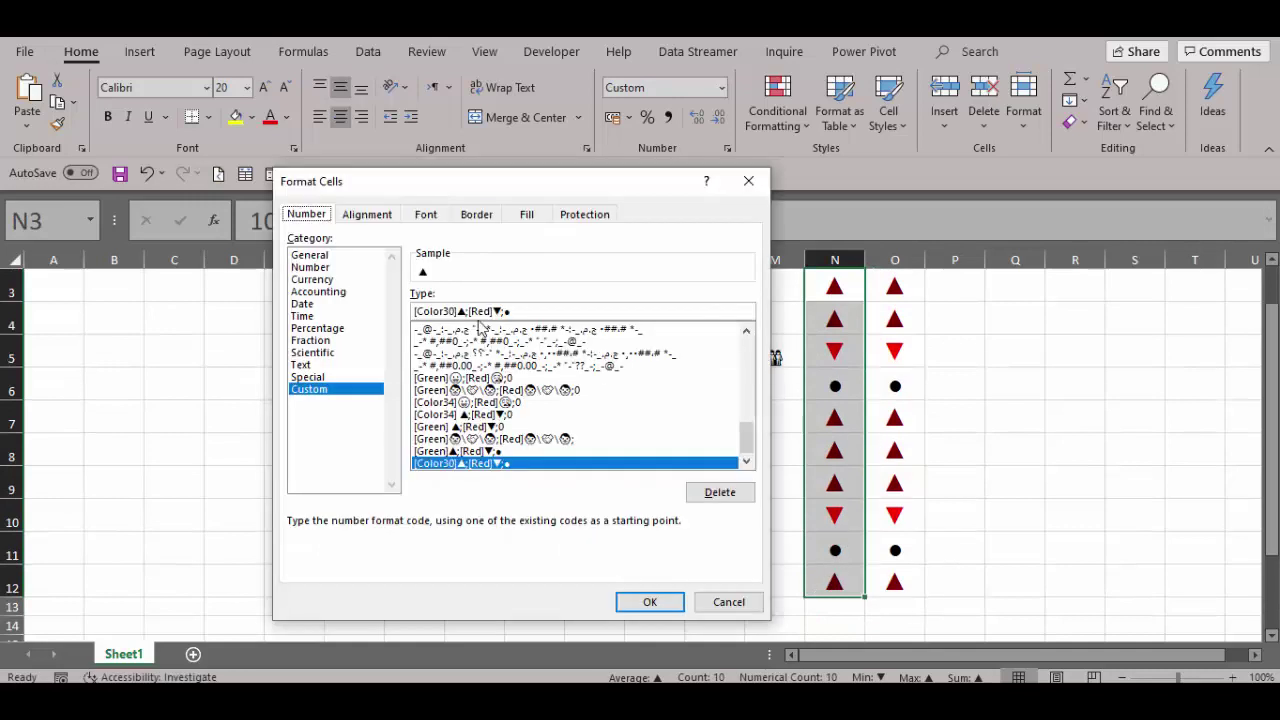
drag(519, 311, 414, 312)
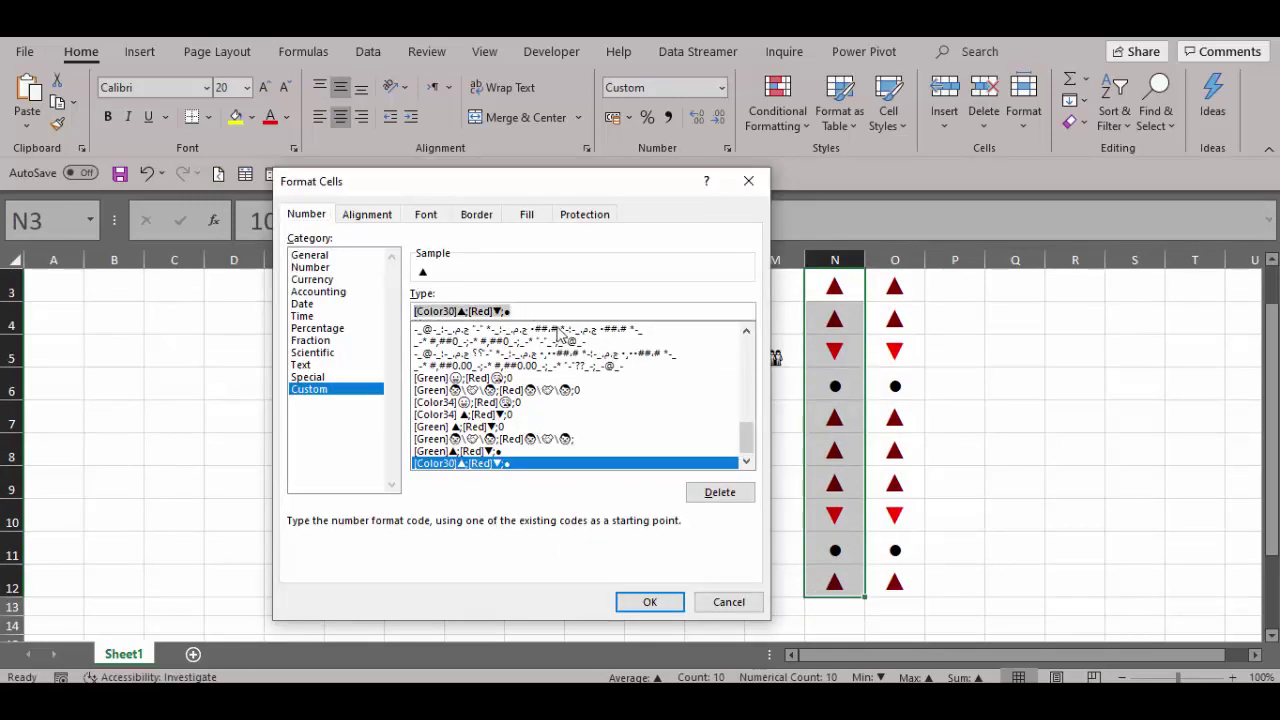
key(Delete)
scroll(604, 357, up, 15)
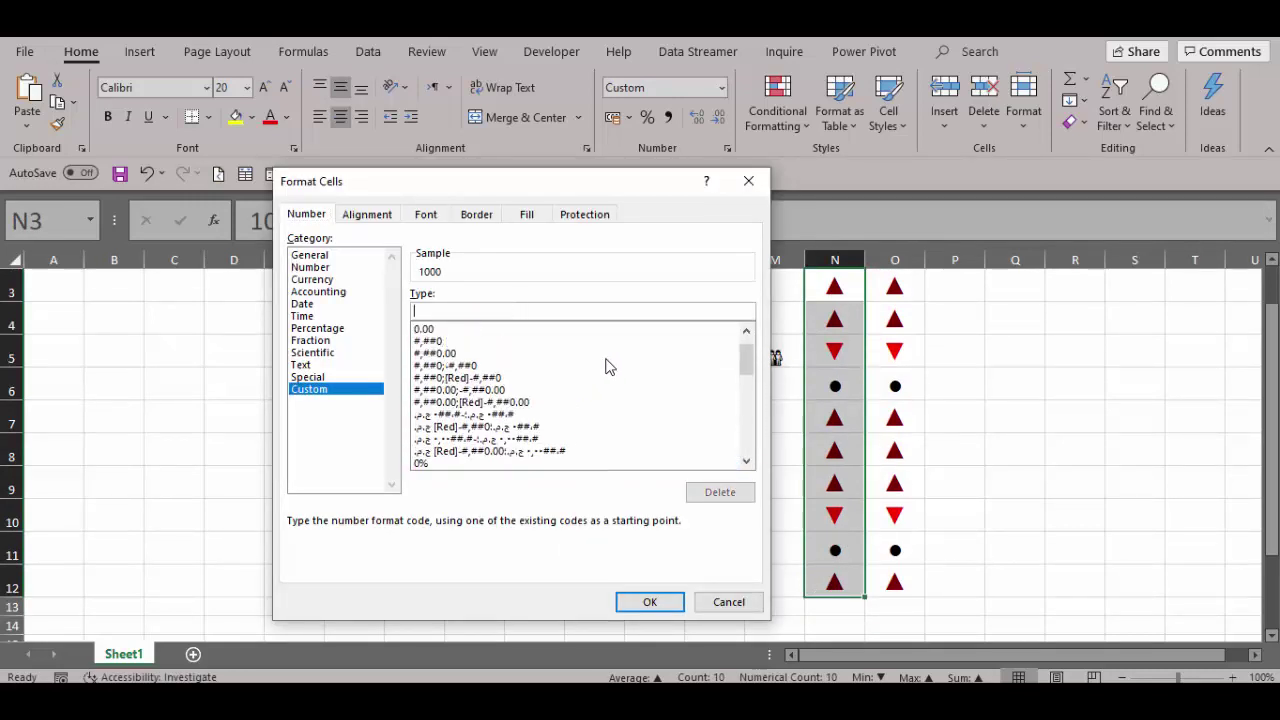
scroll(744, 362, up, 3)
click(500, 330)
click(628, 602)
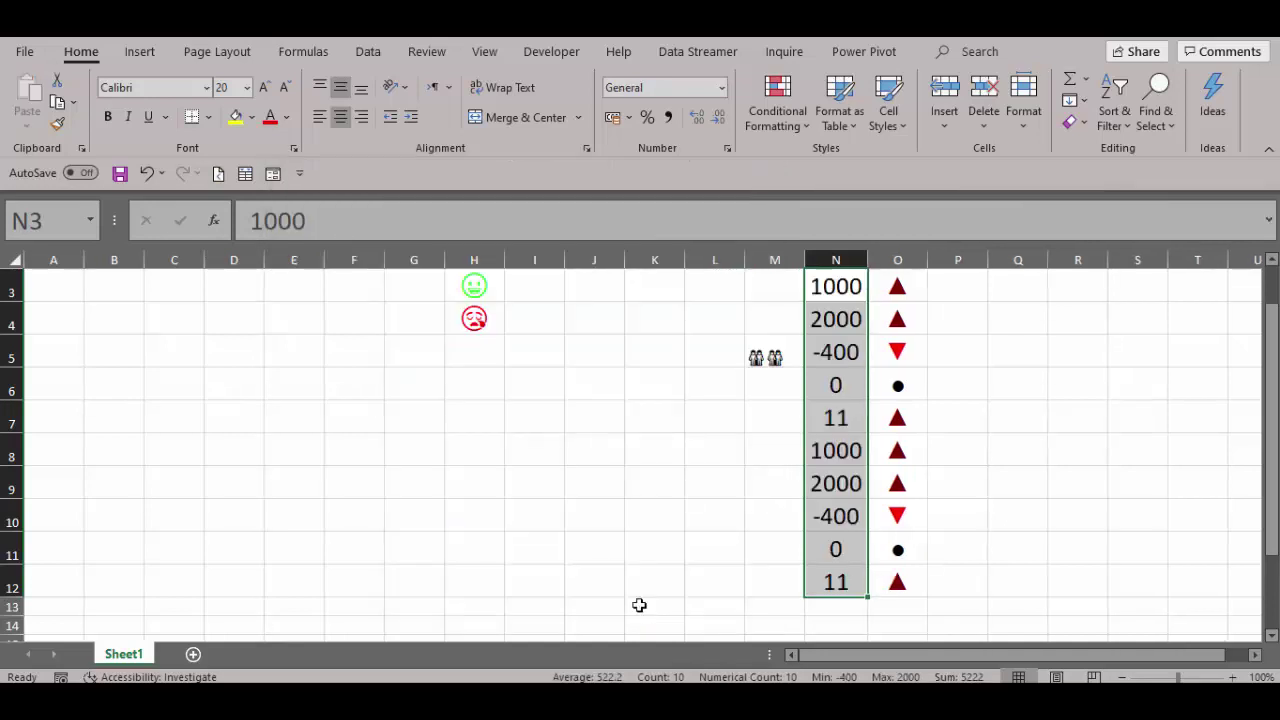
Delete the people emoji from cell M5
scroll(980, 434, up, 1)
click(765, 394)
key(Delete)
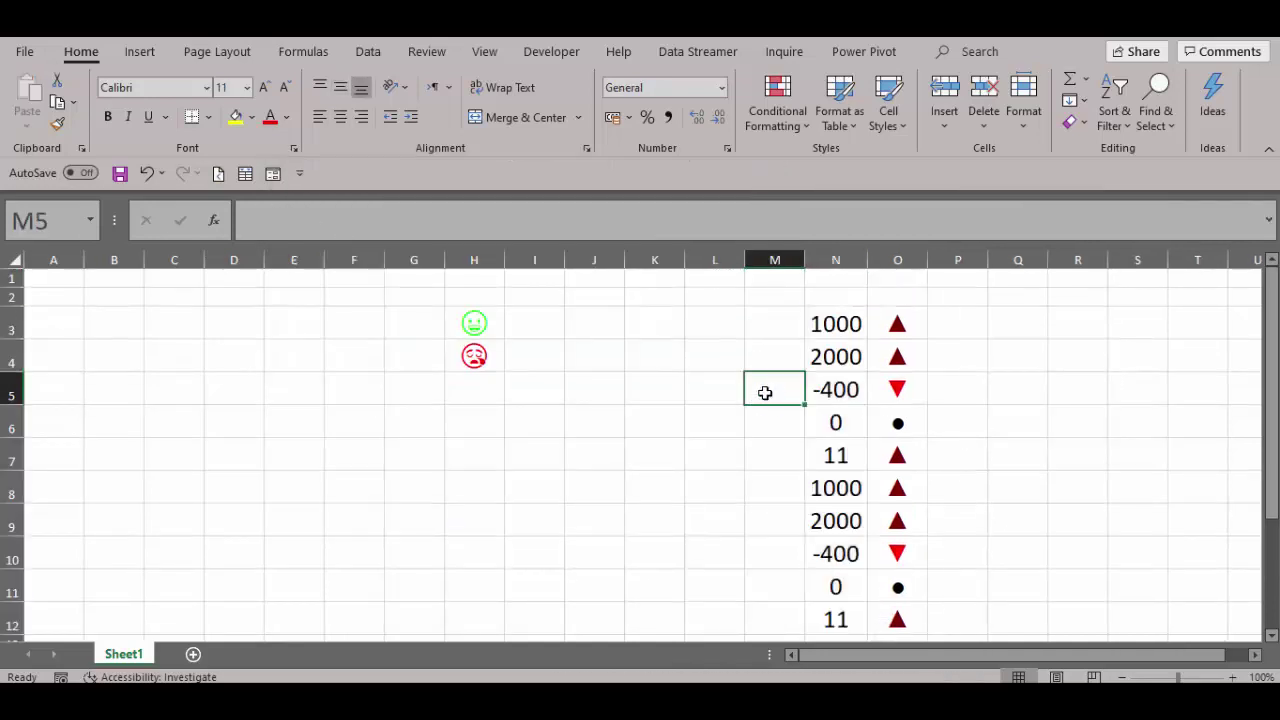
Restore [Green] in O3:O12's custom format so up triangles are green
click(1022, 388)
drag(880, 320, 881, 657)
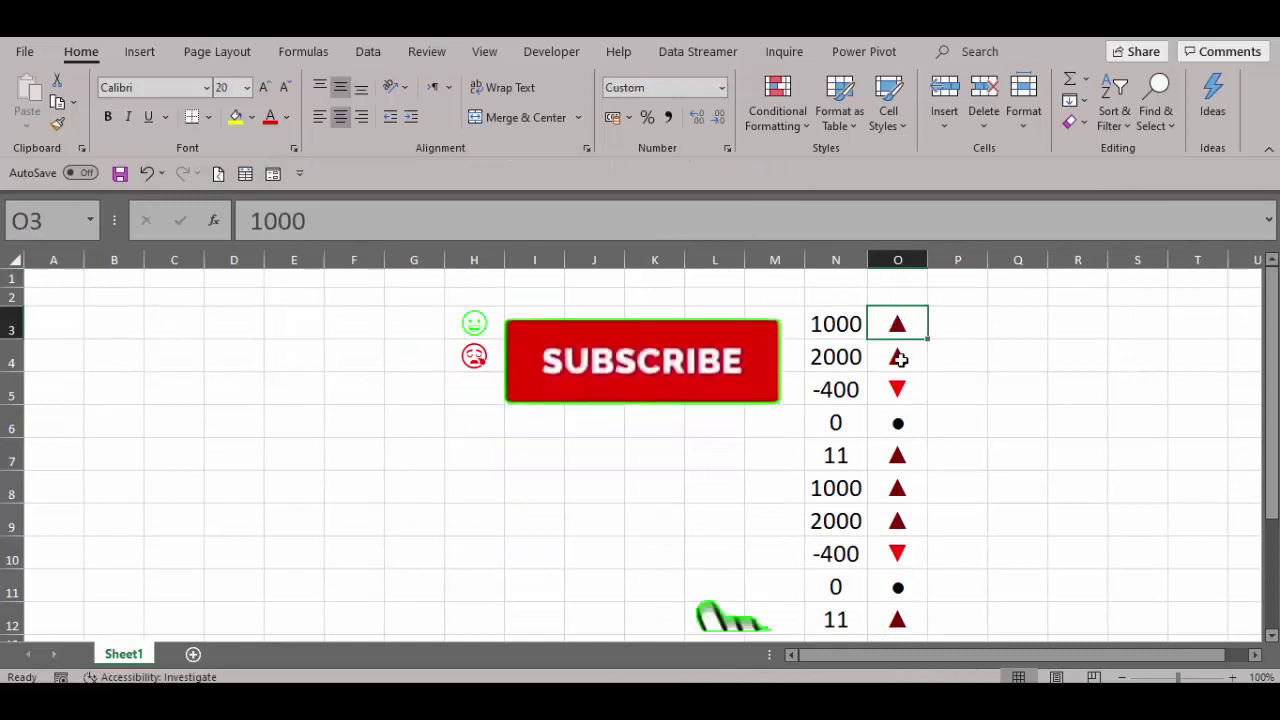
scroll(600, 450, up, 3)
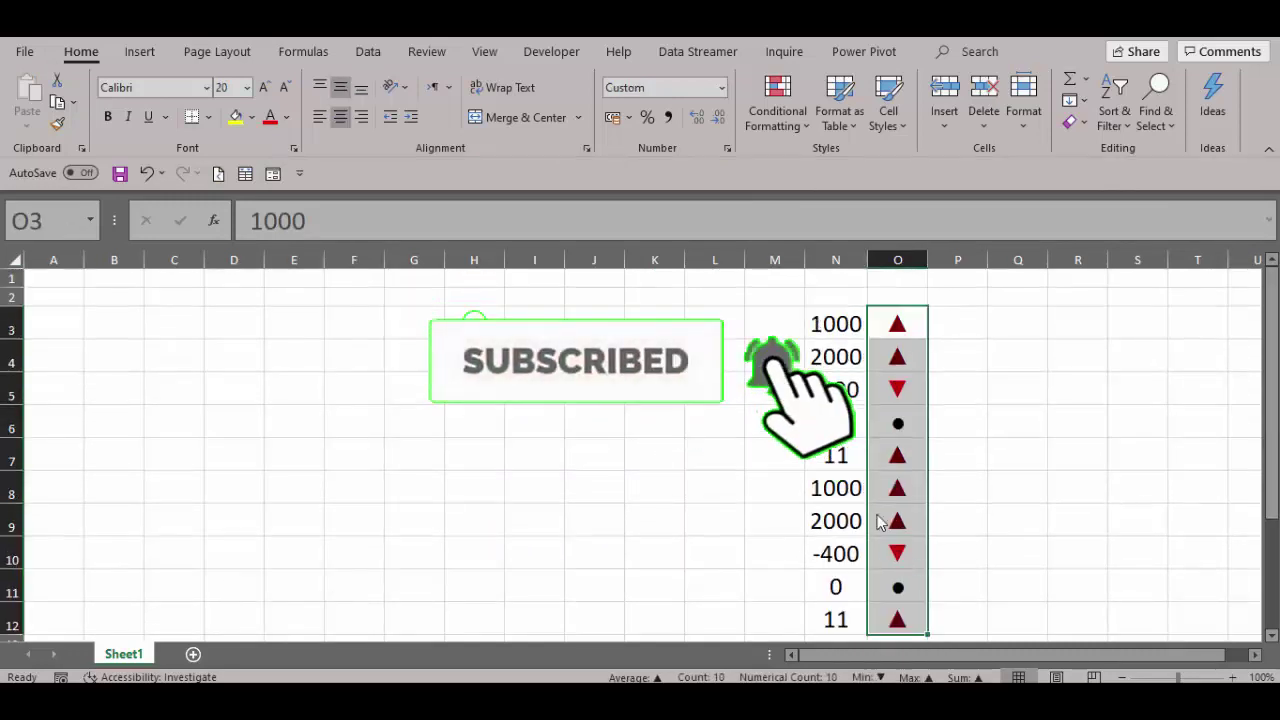
key(ctrl+1)
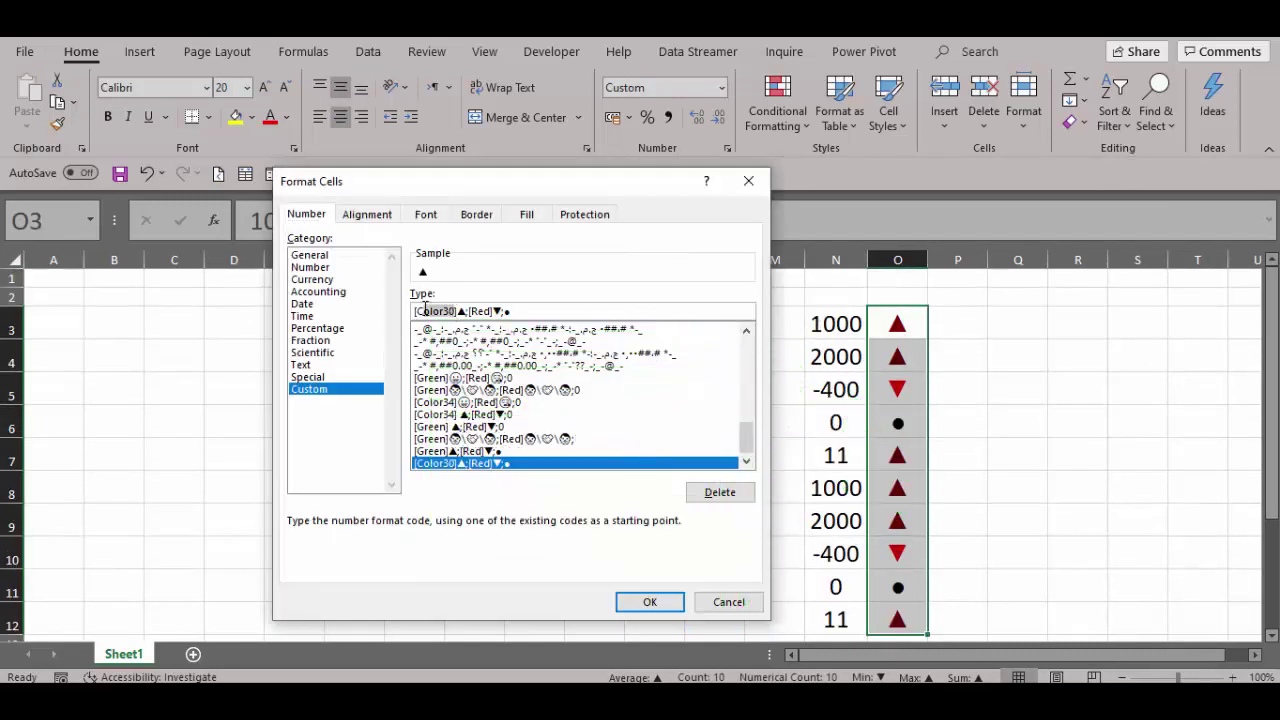
text(Gre)
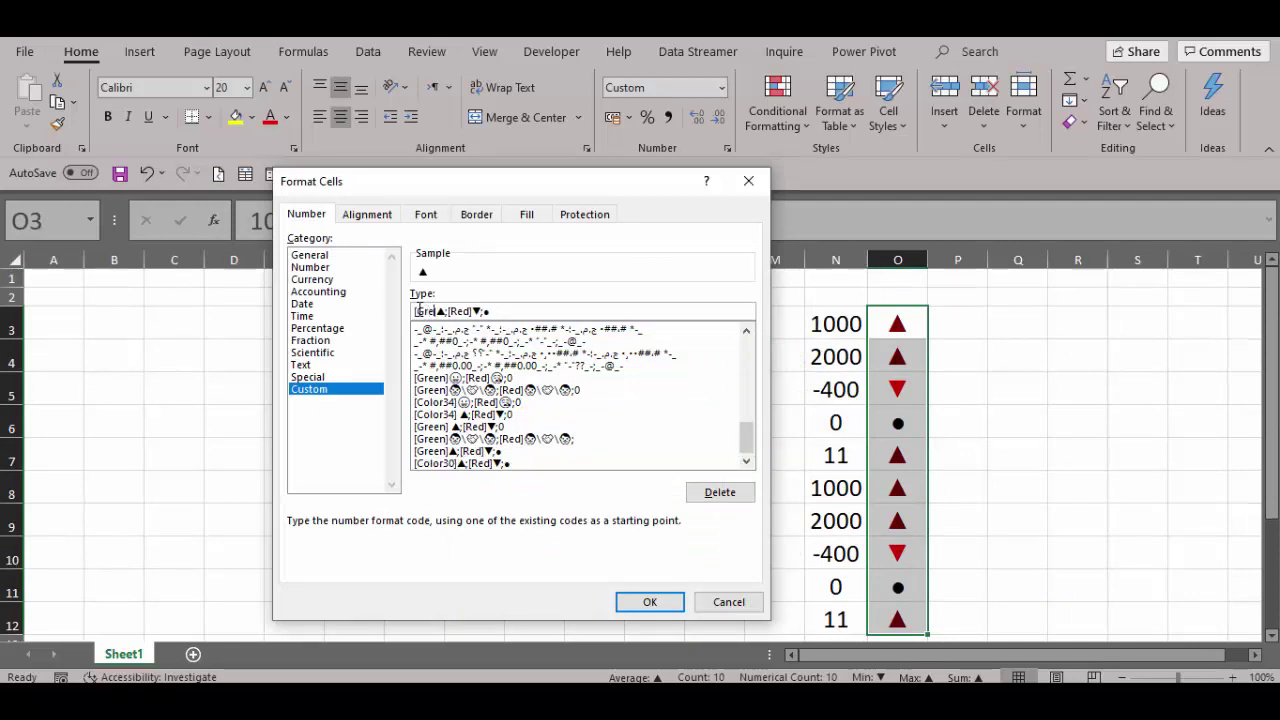
text(en)
key(Return)
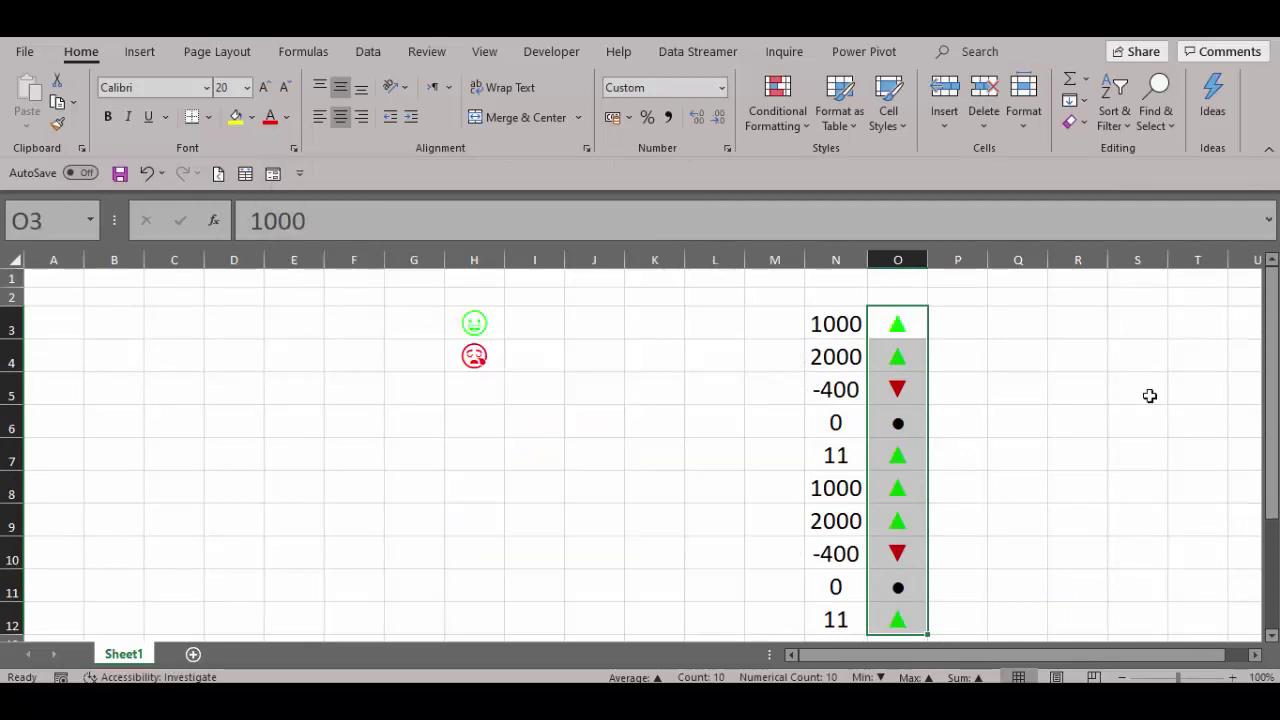
click(1058, 387)
Drag the green smiley and red frowning face from H3:H4 into P3:P4
mouse_move(460, 312)
mouse_down()
mouse_move(470, 356)
mouse_move(965, 345)
mouse_up()
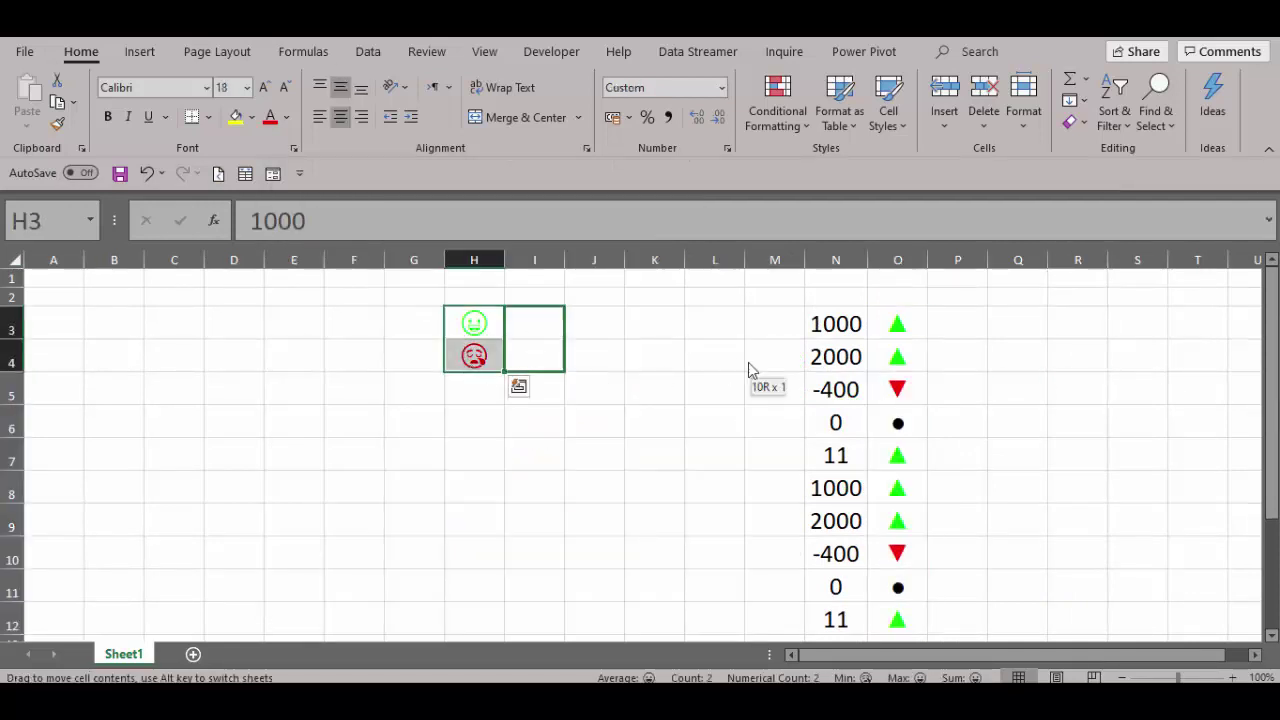
click(1063, 368)
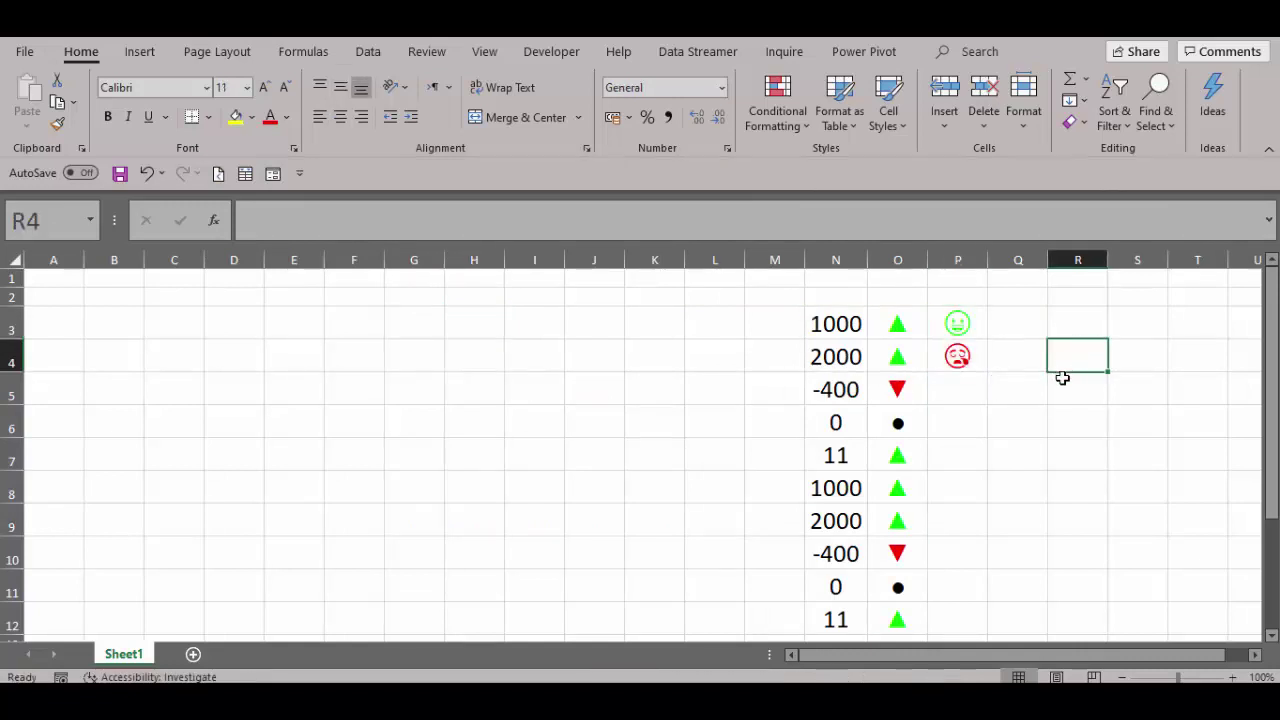